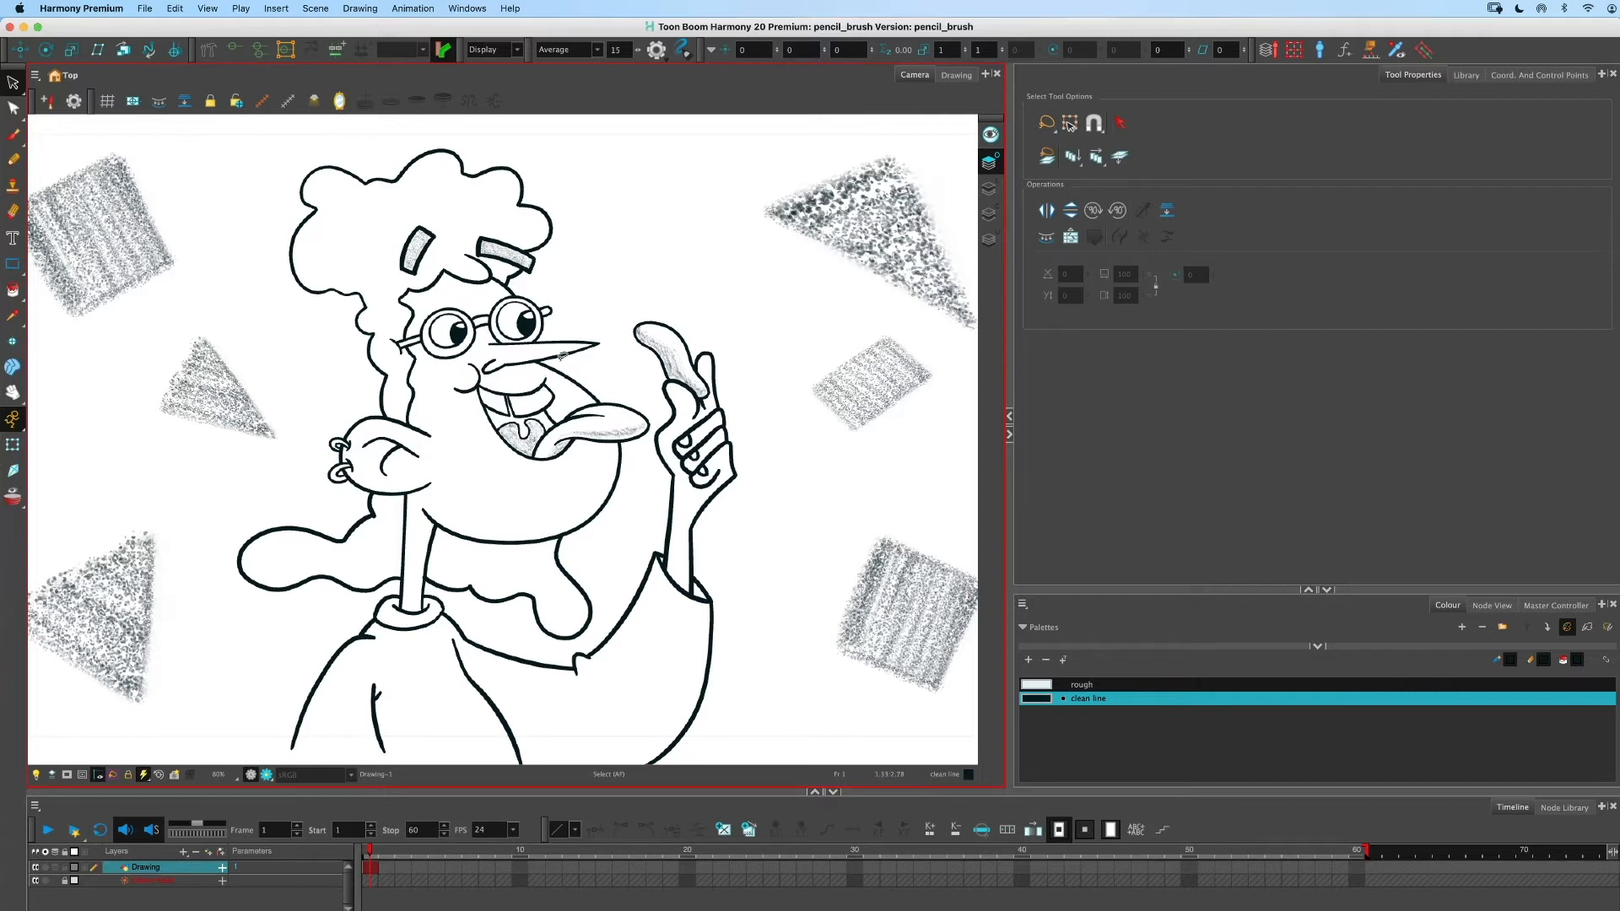
- Zoom in and pan around to examine the character's hair, glasses and raised hand up close
key("2")
key("2")
left_click_drag(631, 258, 562, 352)
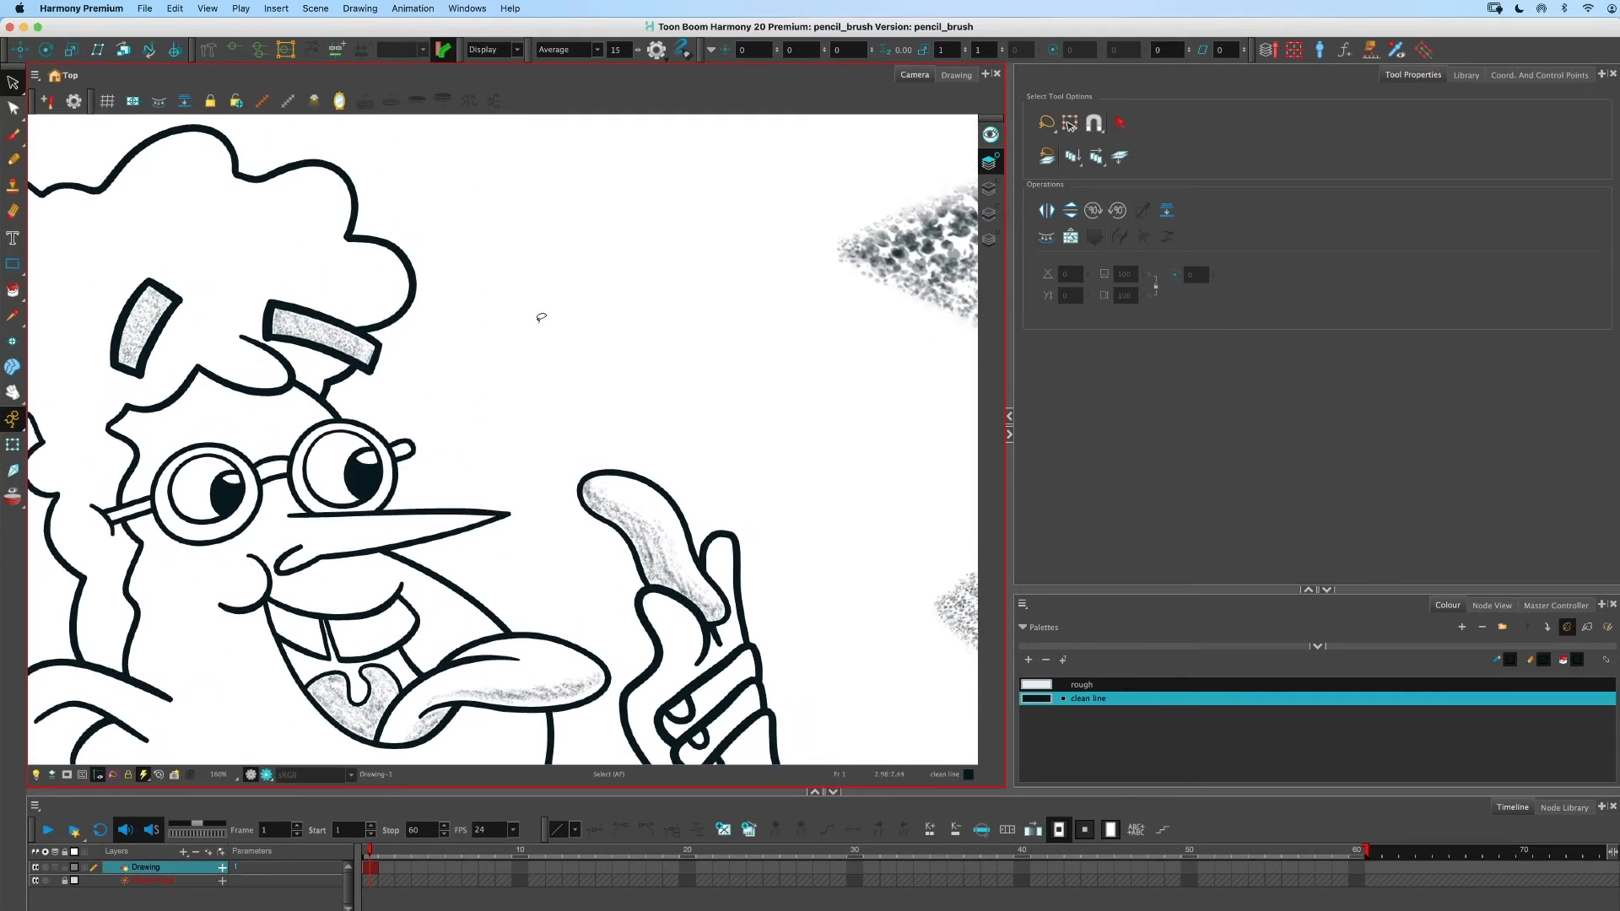
scroll(553, 342, "up", 3)
scroll(552, 342, "right", 2)
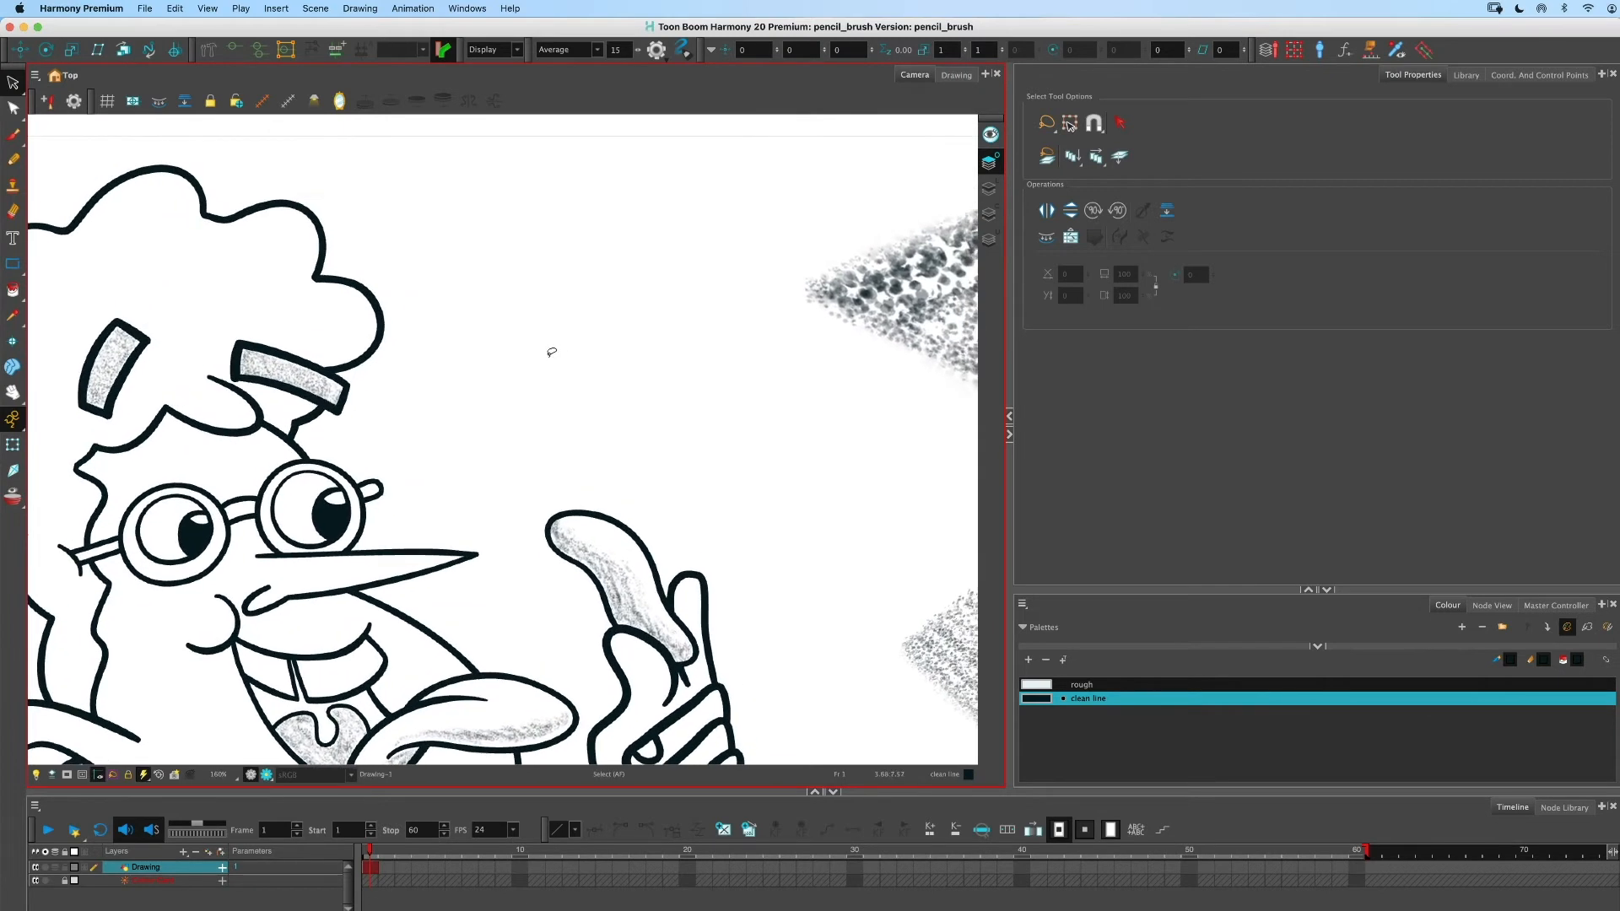
key("2")
mouse_move(553, 344)
left_mouse_down()
mouse_move(608, 314)
mouse_move(571, 364)
left_mouse_up()
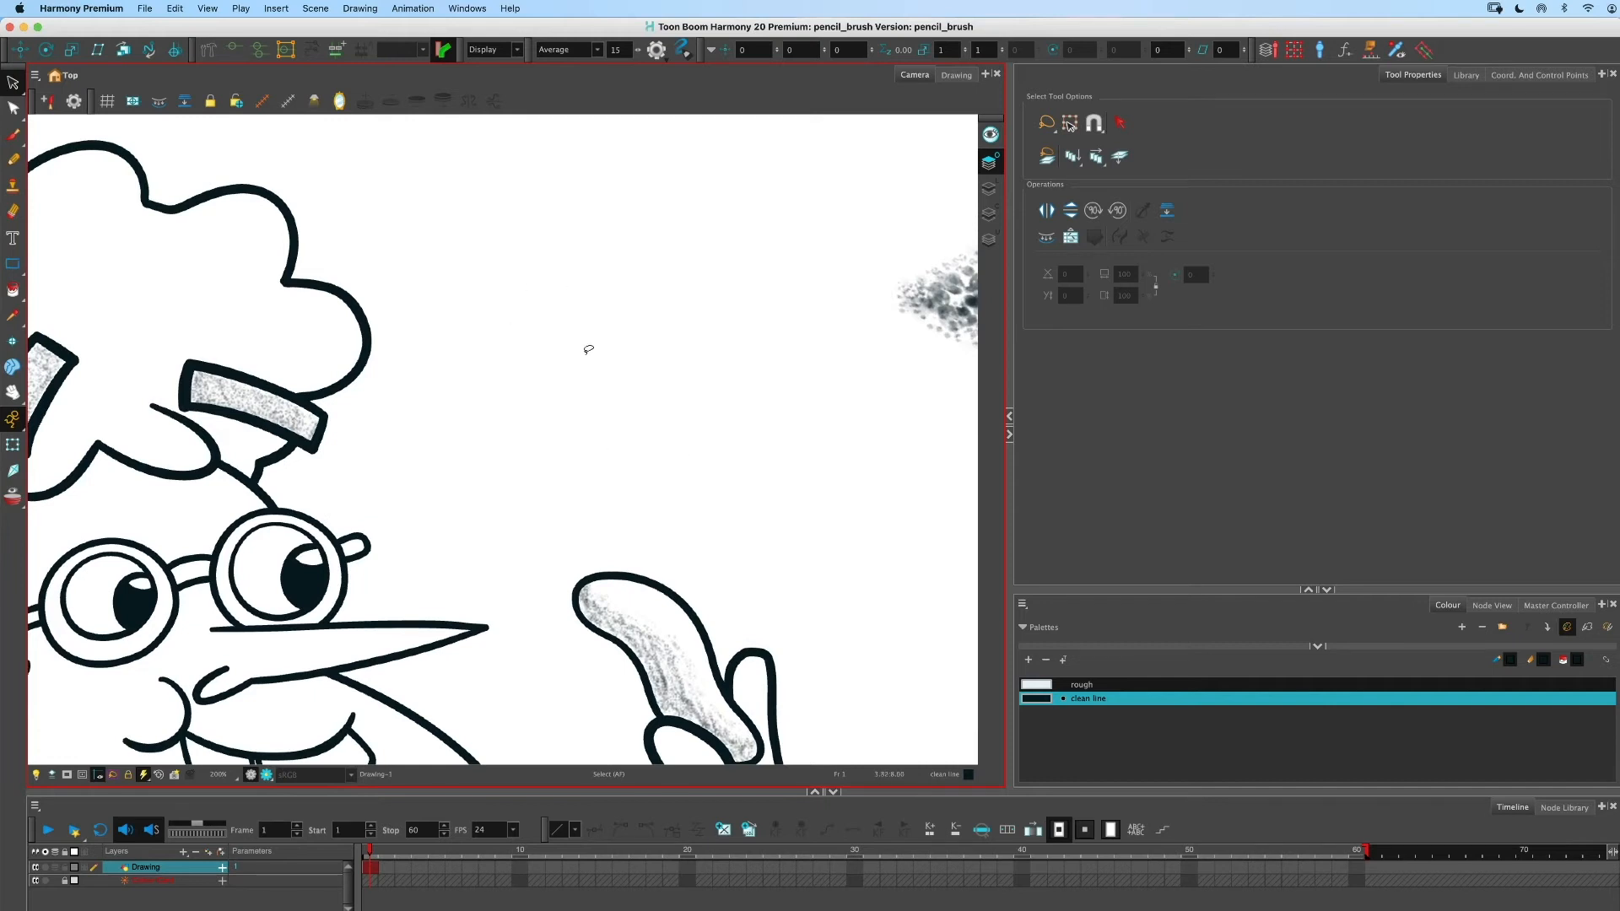
scroll(489, 380, "down", 4)
scroll(489, 381, "left", 6)
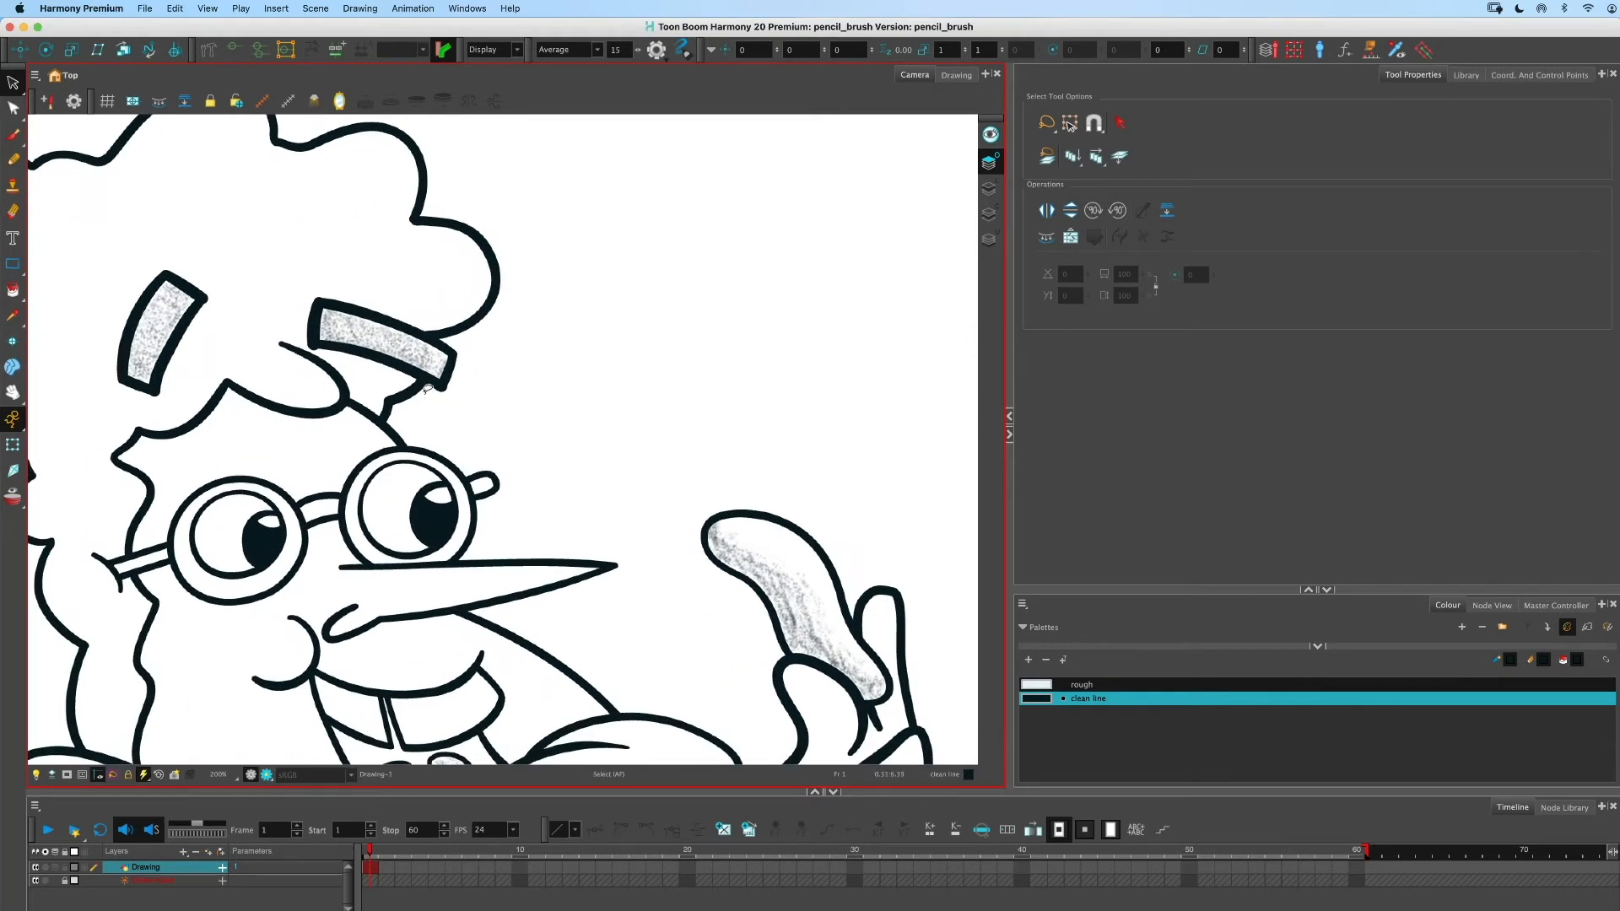
left_click_drag(641, 322, 335, 427)
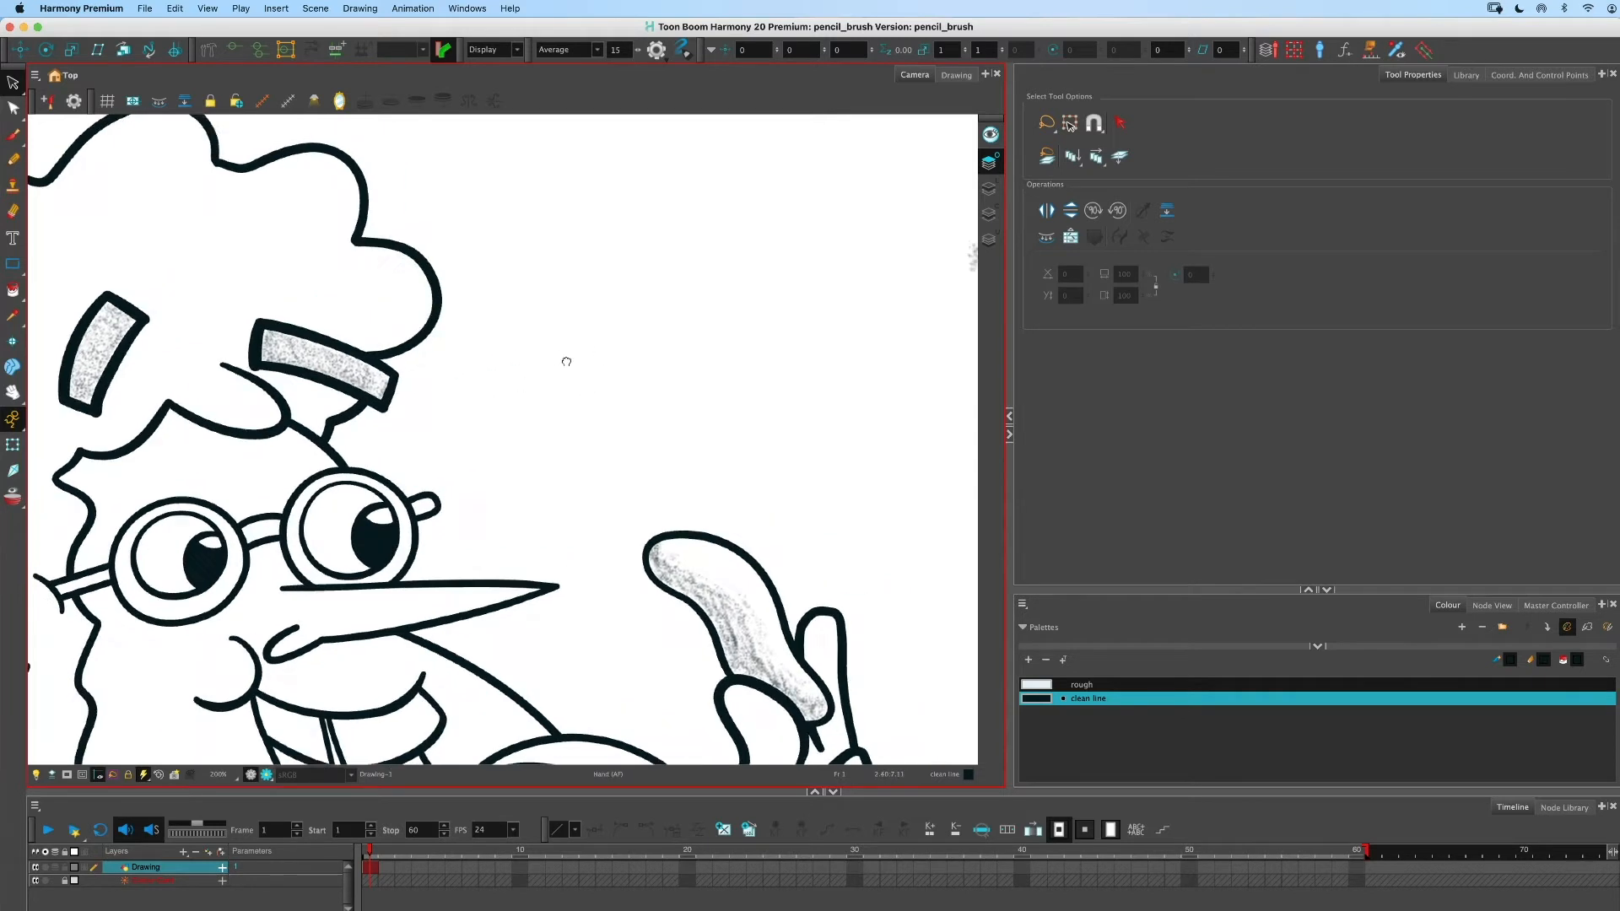
mouse_move(639, 465)
left_mouse_down()
mouse_move(293, 498)
mouse_move(648, 394)
left_mouse_up()
mouse_move(518, 390)
left_mouse_down()
mouse_move(658, 402)
mouse_move(622, 386)
left_mouse_up()
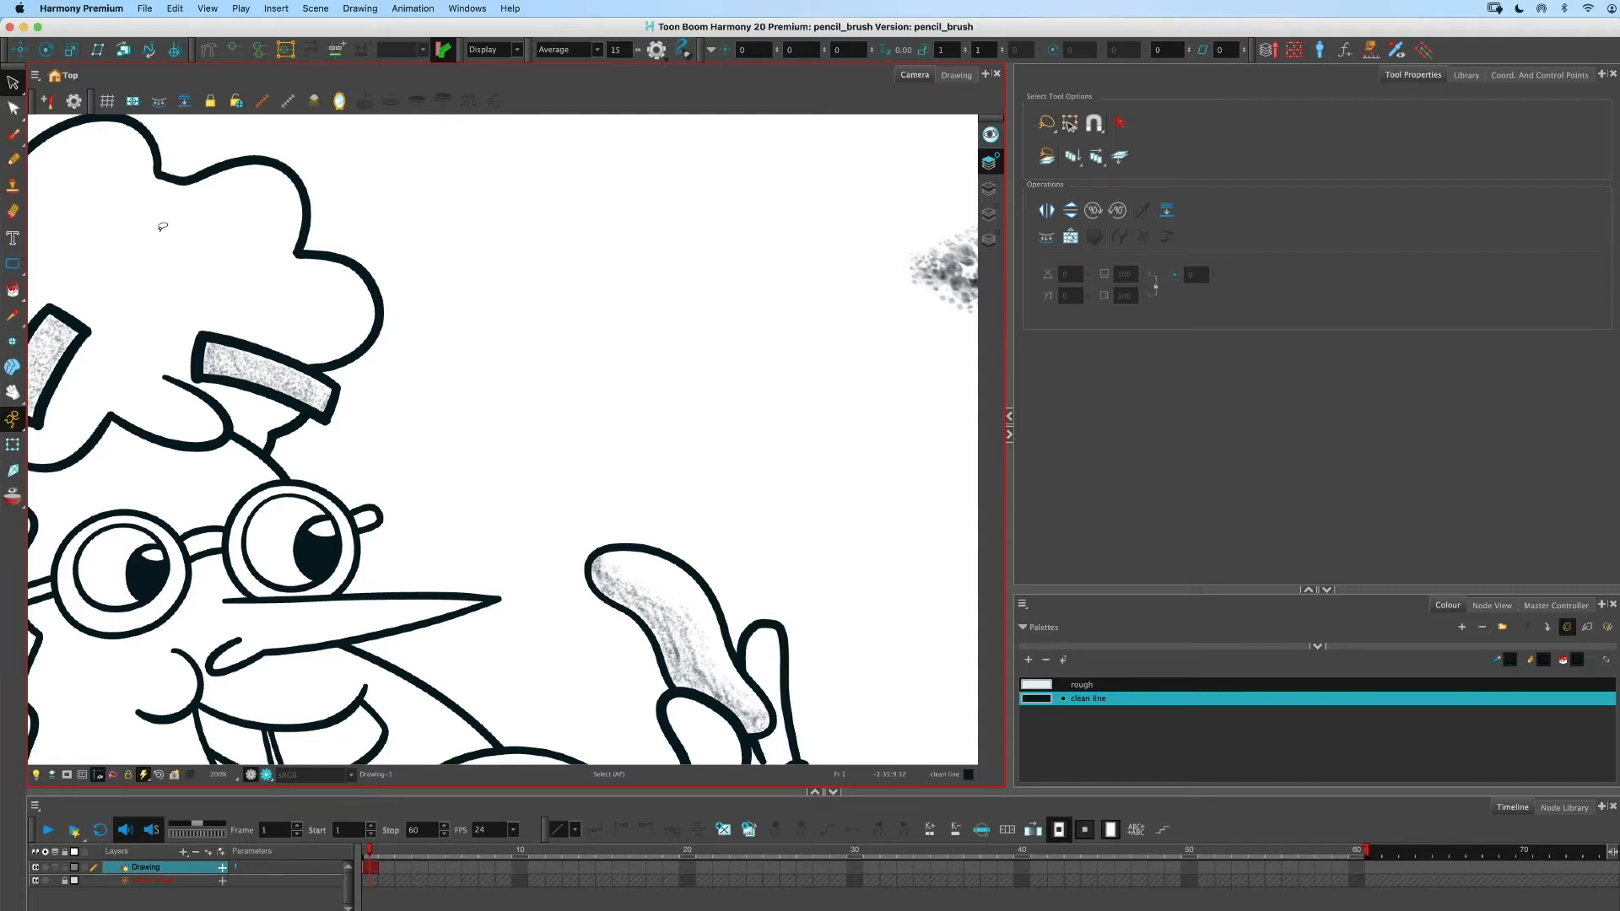
- Switch between the Pencil, Brush and Eraser tools to compare their tool properties, ending on the Pencil tool
left_click(14, 162)
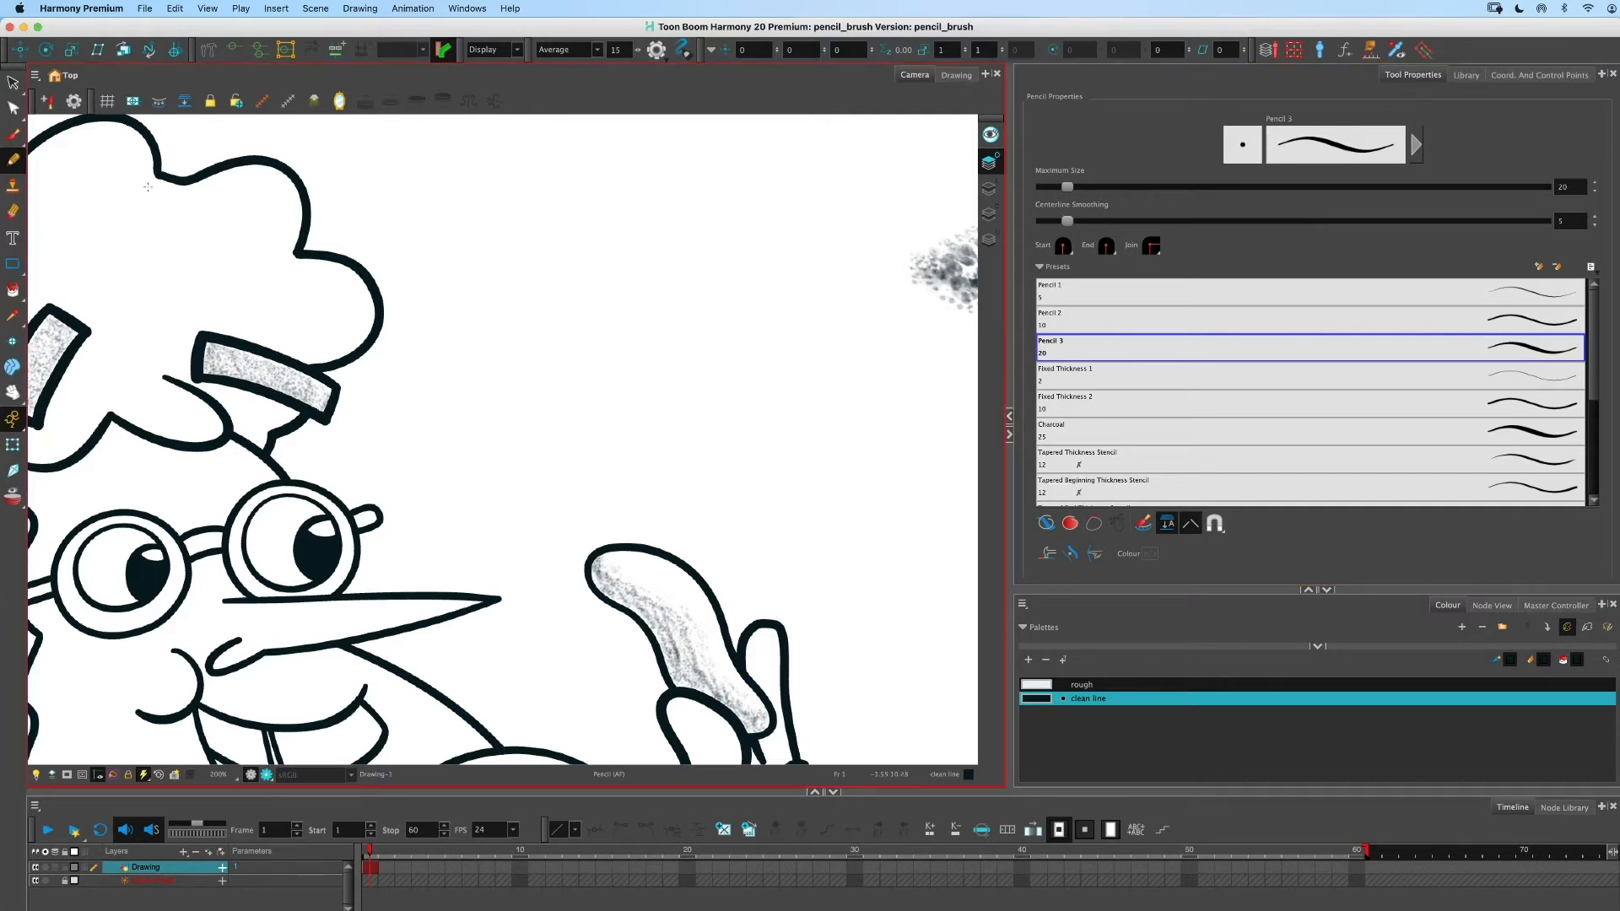
left_click(15, 136)
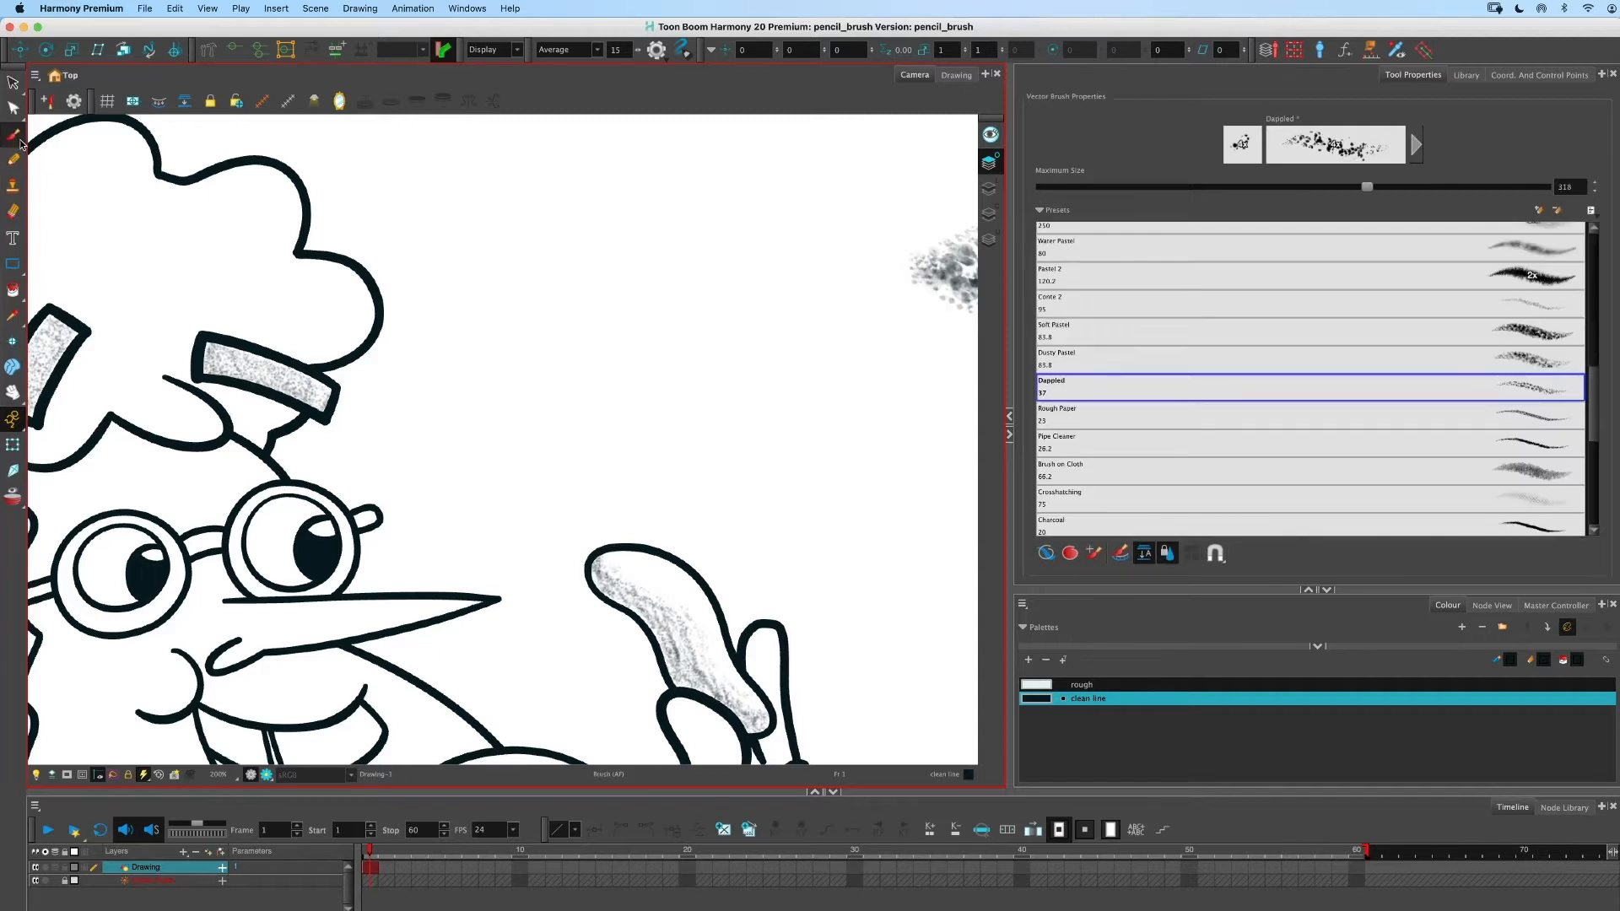
left_click(14, 213)
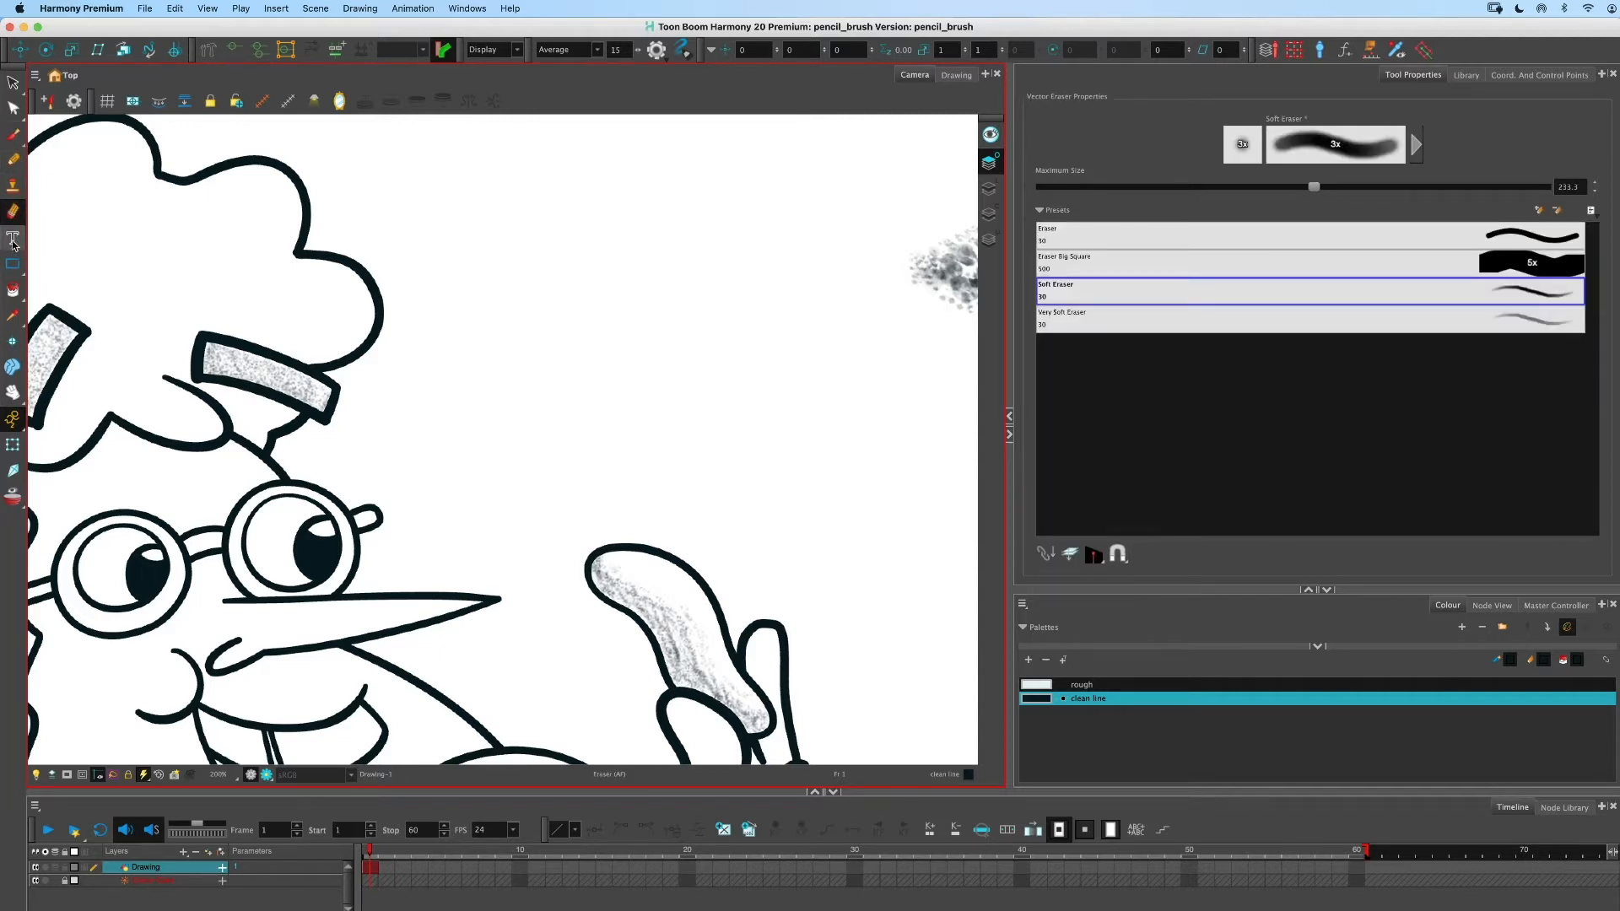
left_click(15, 243)
left_click(13, 158)
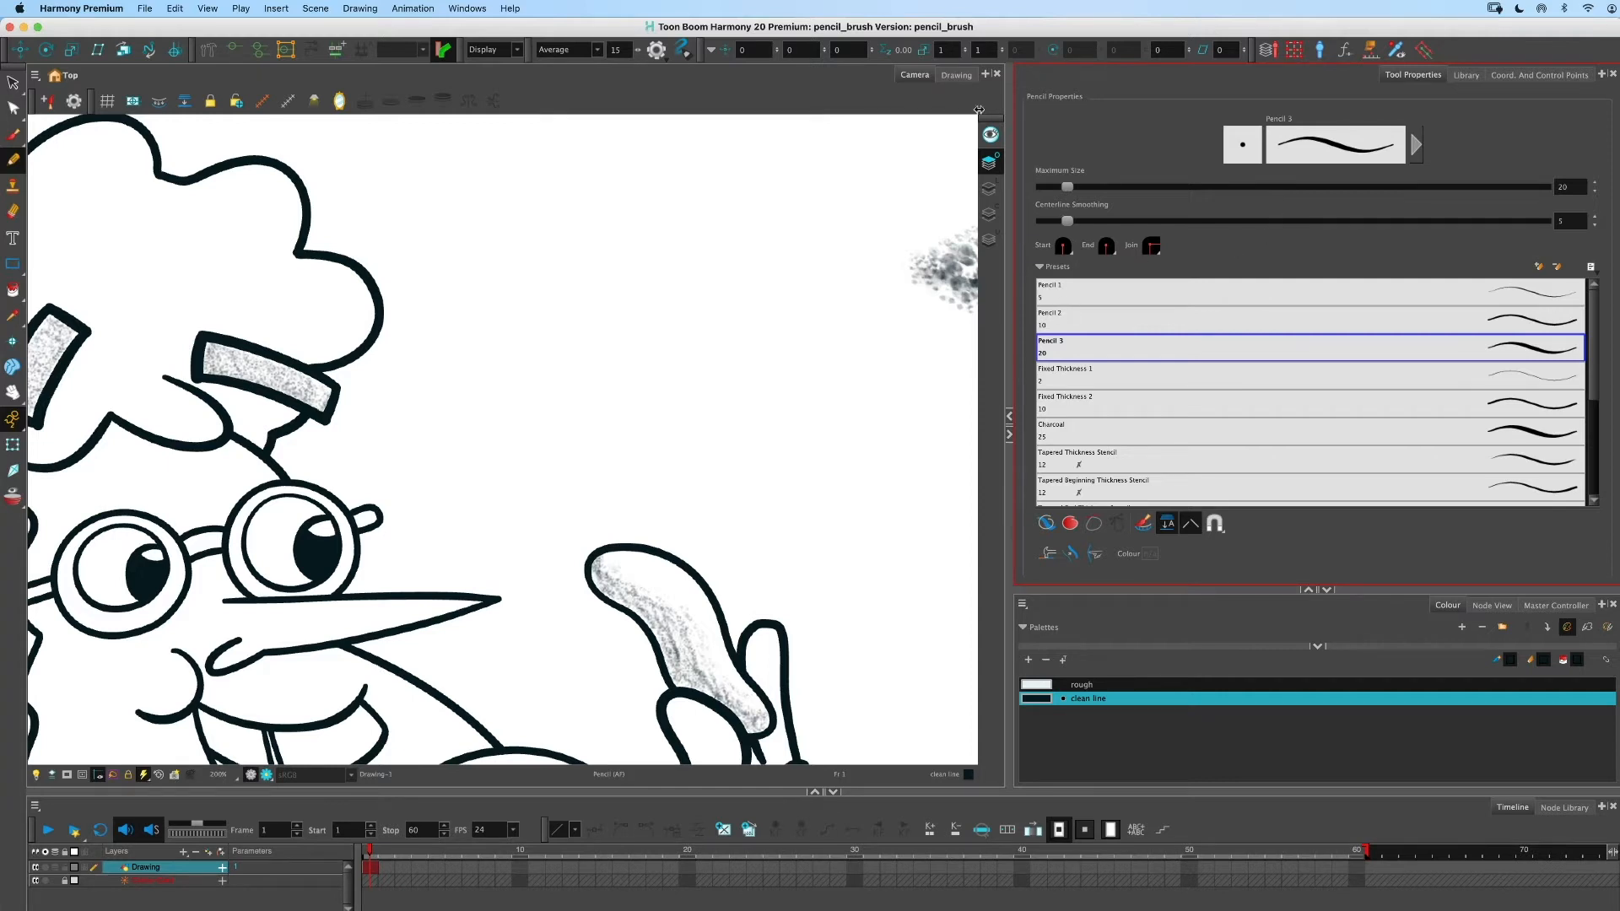
left_click(1601, 74)
left_click(1509, 124)
left_click(1004, 330)
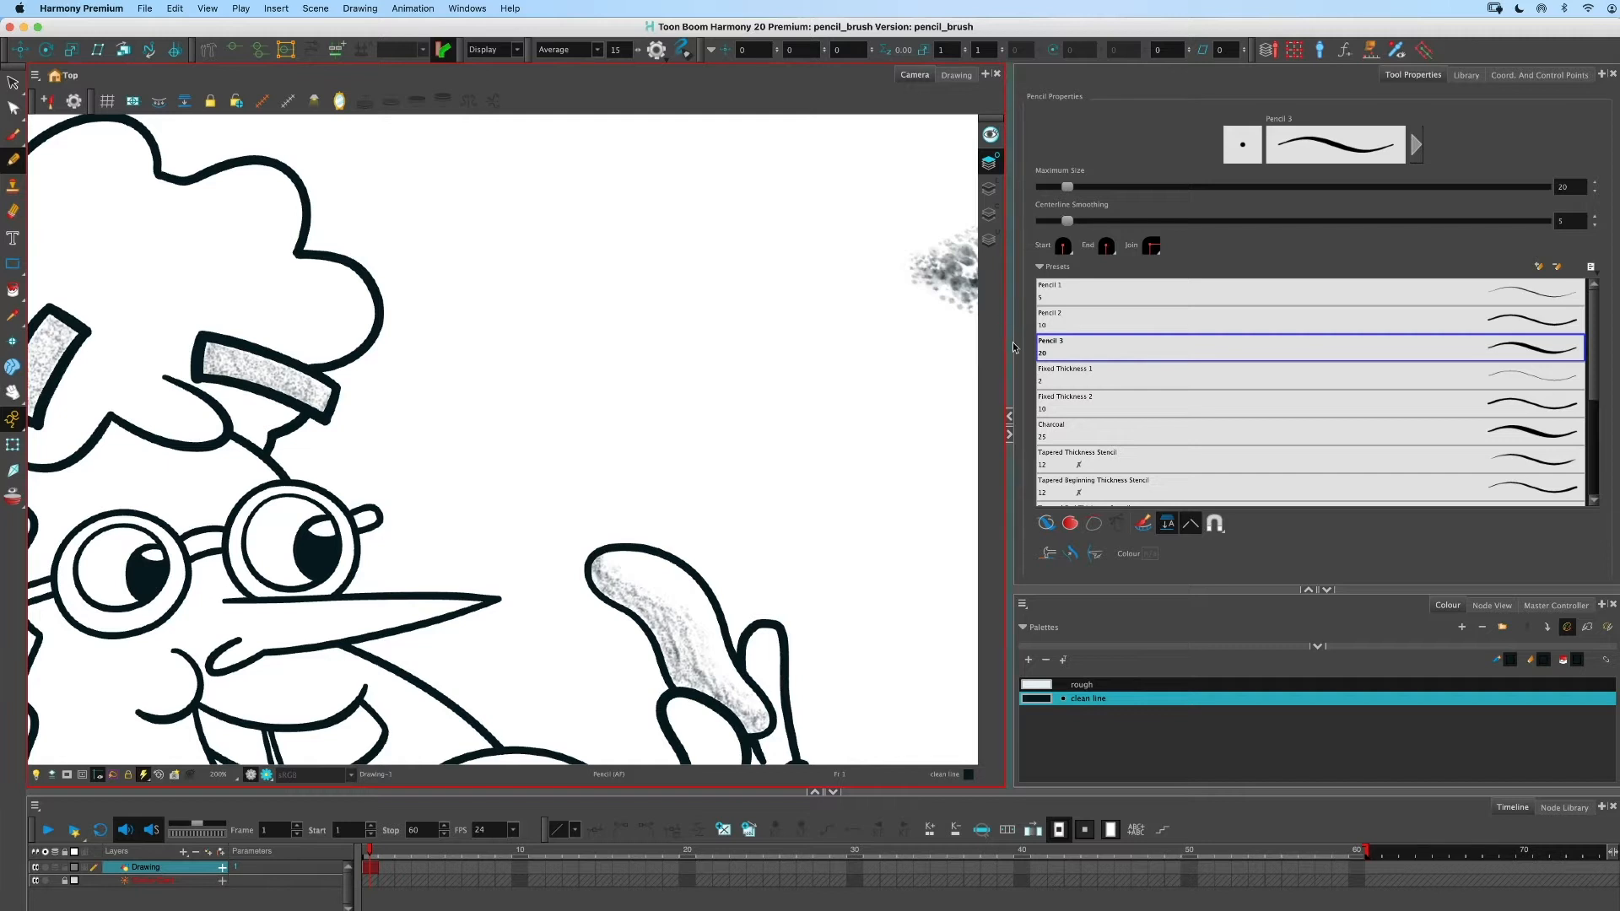
left_click(1133, 266)
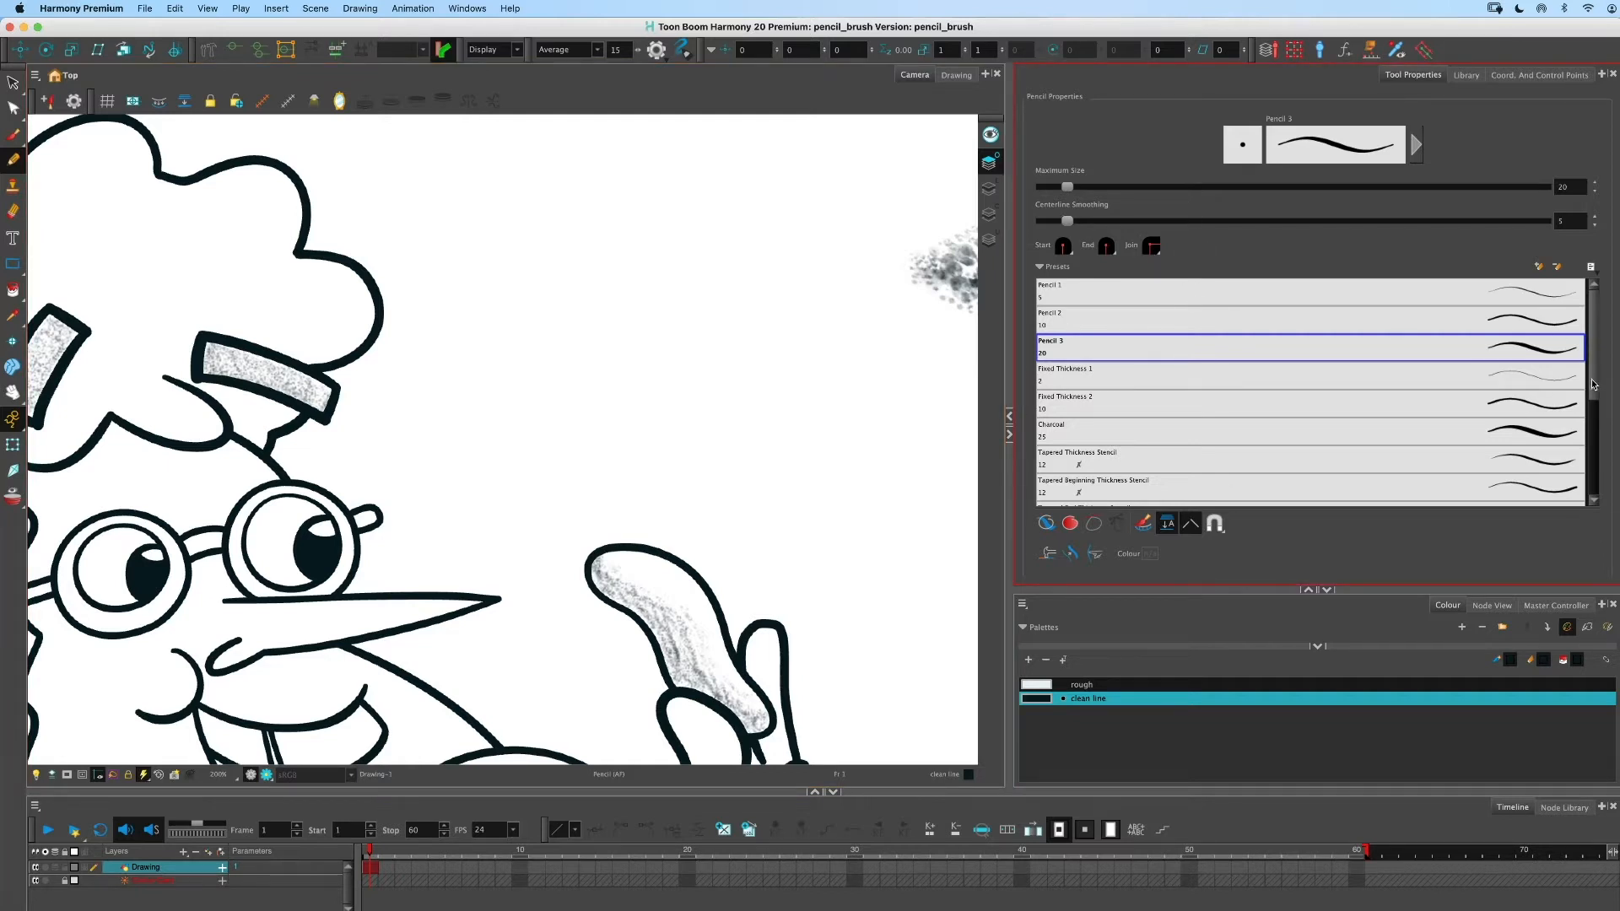
mouse_move(1601, 378)
left_mouse_down()
mouse_move(1602, 424)
mouse_move(1593, 338)
left_mouse_up()
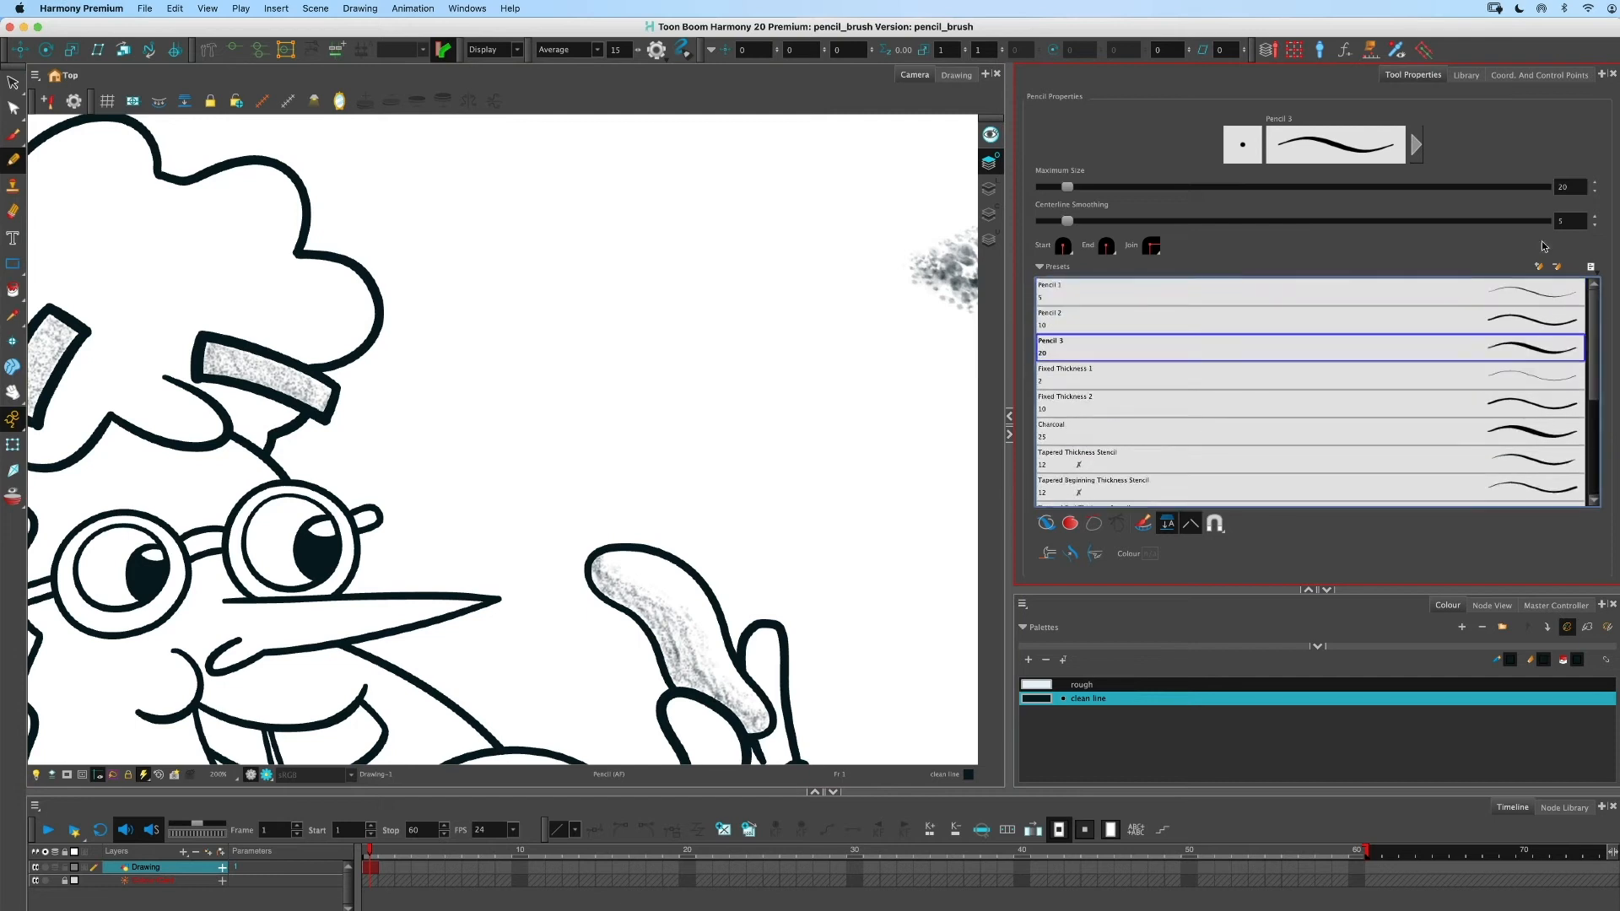
- Open the Pencil 3 properties dialog and switch between its Size and Smoothness and Texture tabs
left_click(1416, 144)
left_click_drag(688, 315, 695, 267)
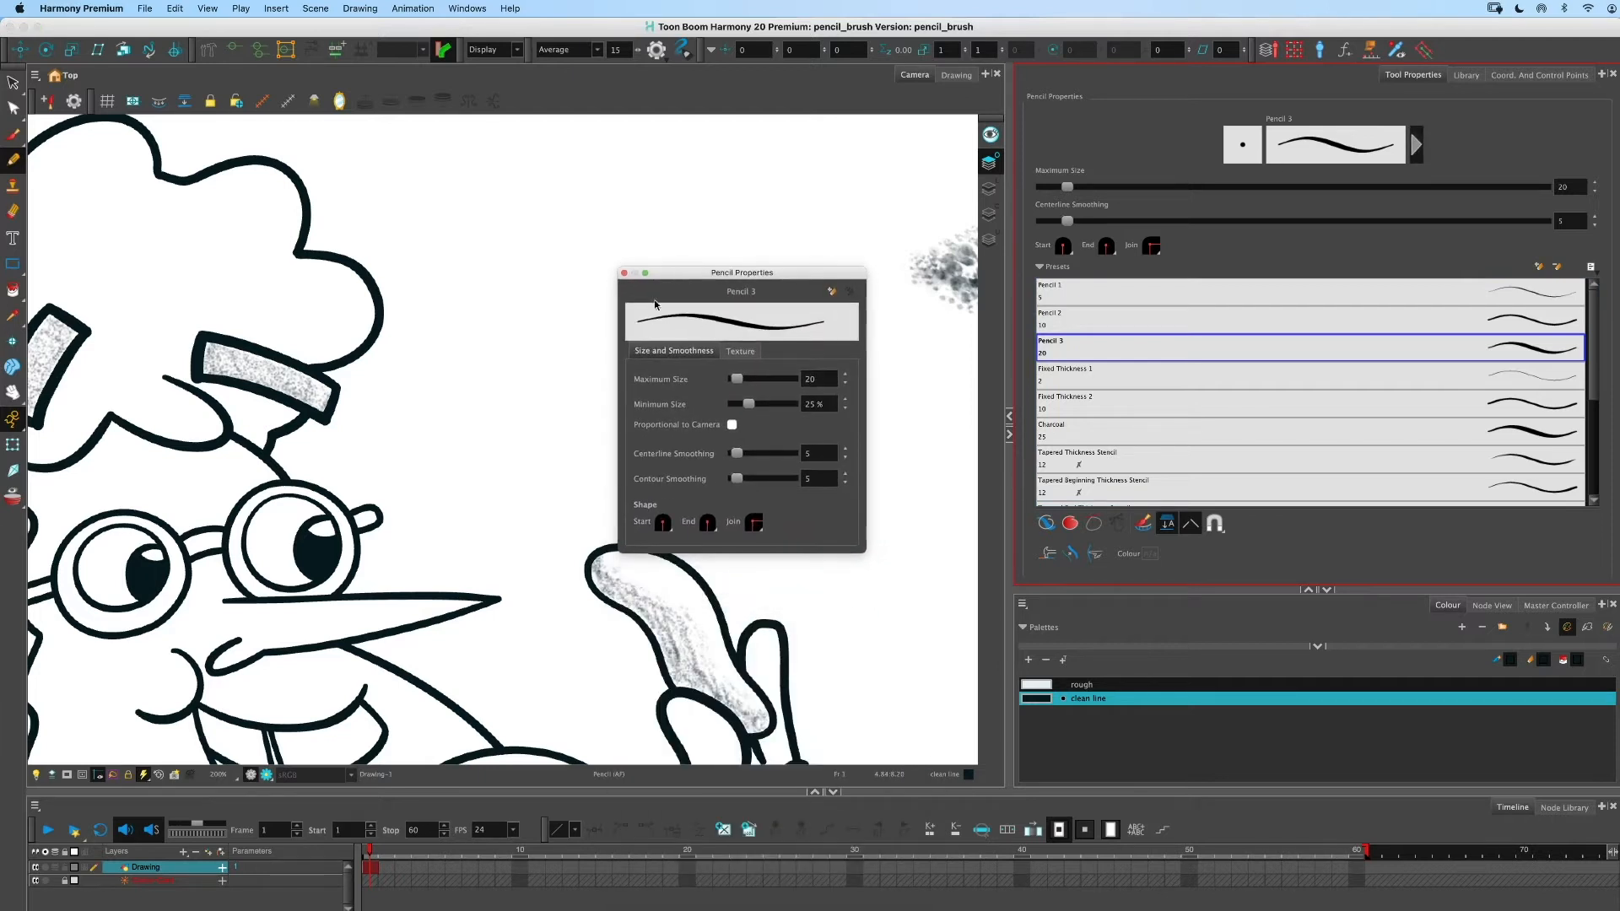
left_click(741, 352)
left_click(688, 351)
left_click(742, 356)
left_click(692, 351)
left_click(741, 351)
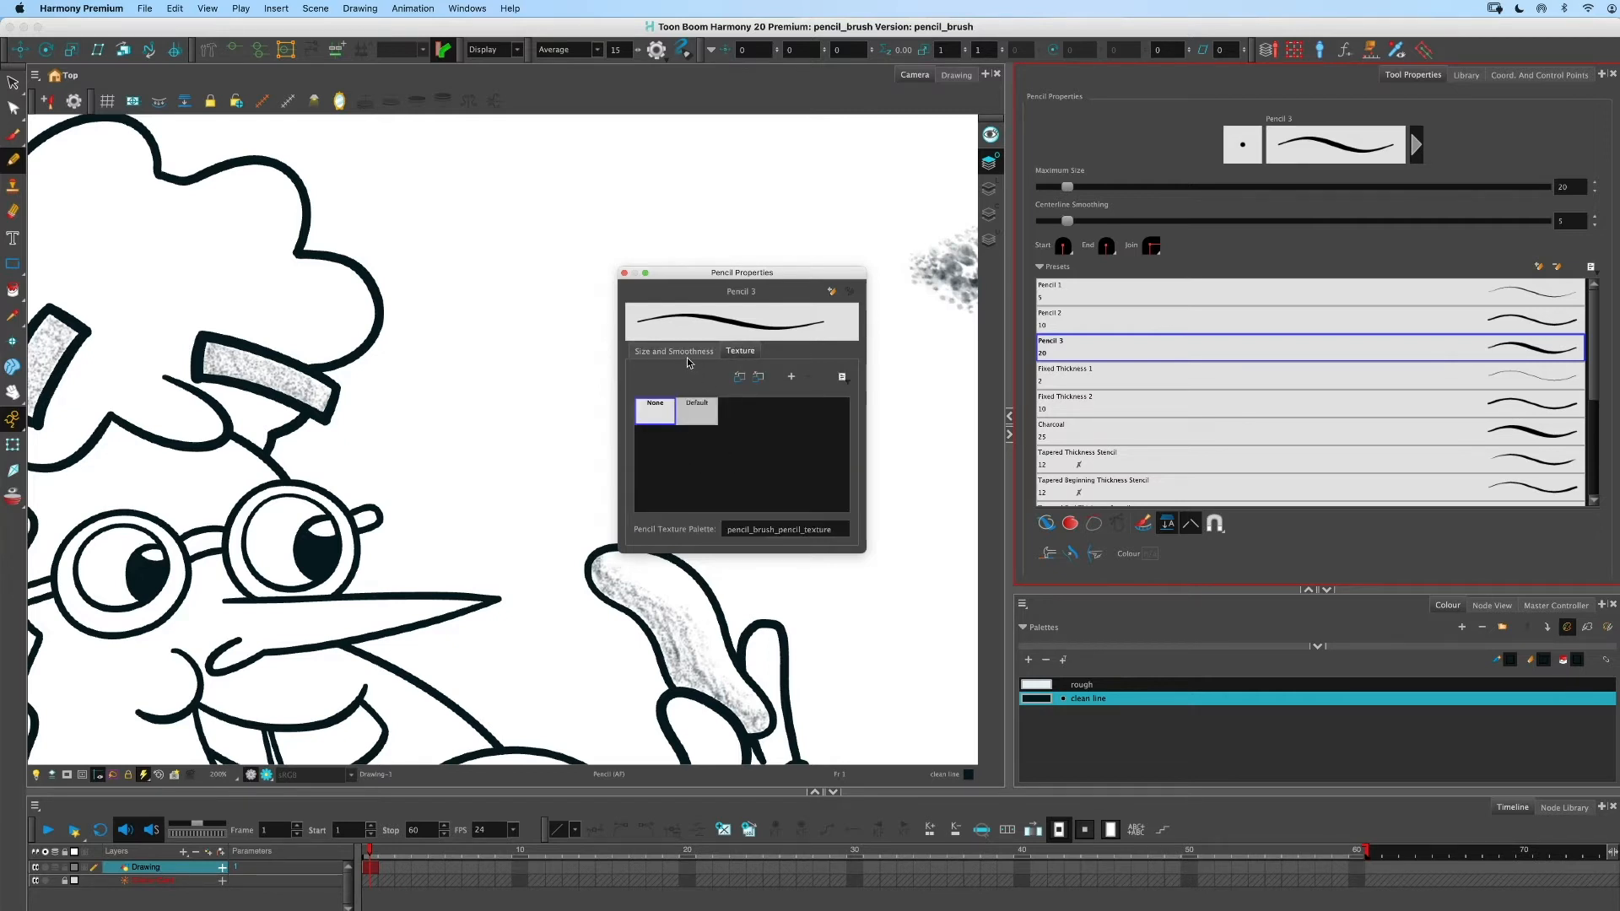
- Open the pencil texture options menu, return to Size and Smoothness, and close the Pencil Properties dialog
left_click(842, 378)
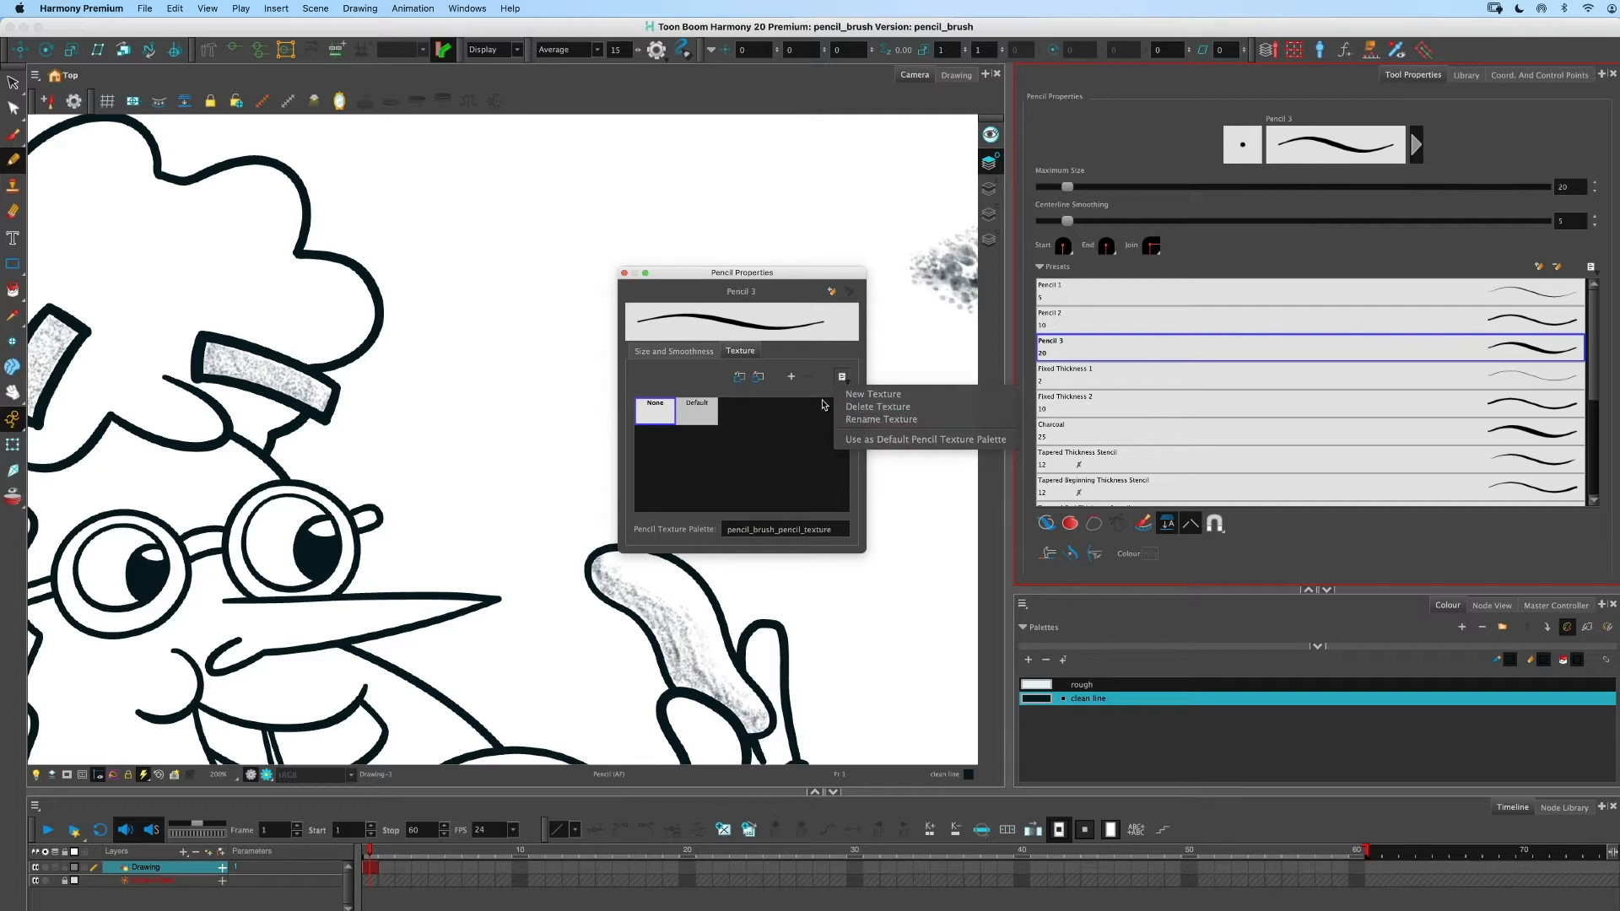
left_click(689, 380)
left_click(681, 351)
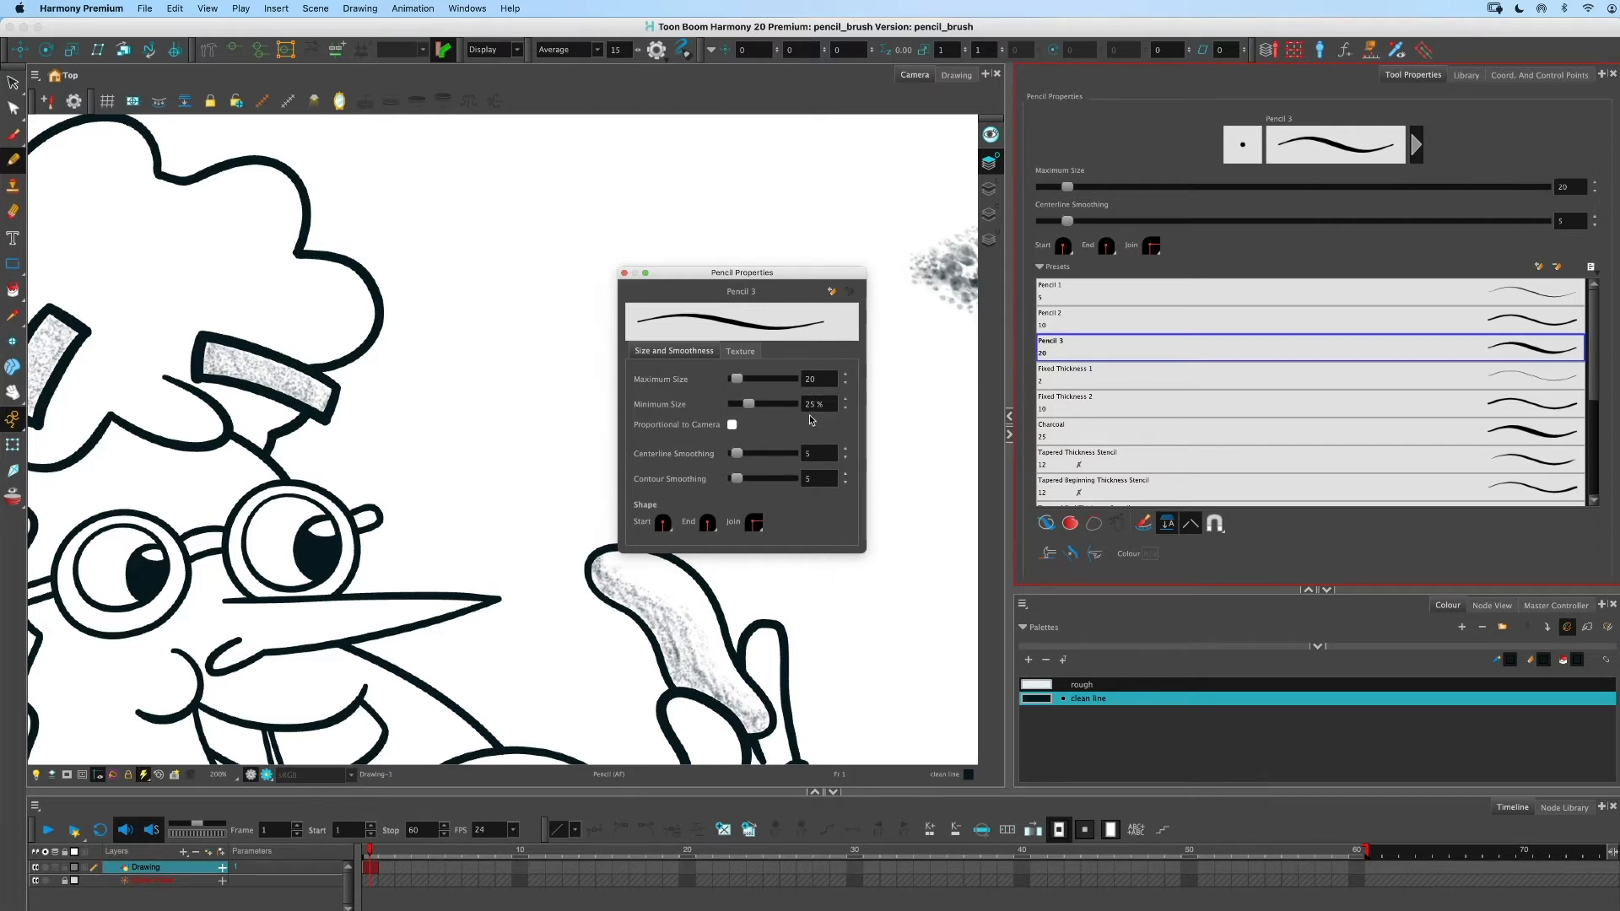
left_click(730, 425)
left_click(625, 273)
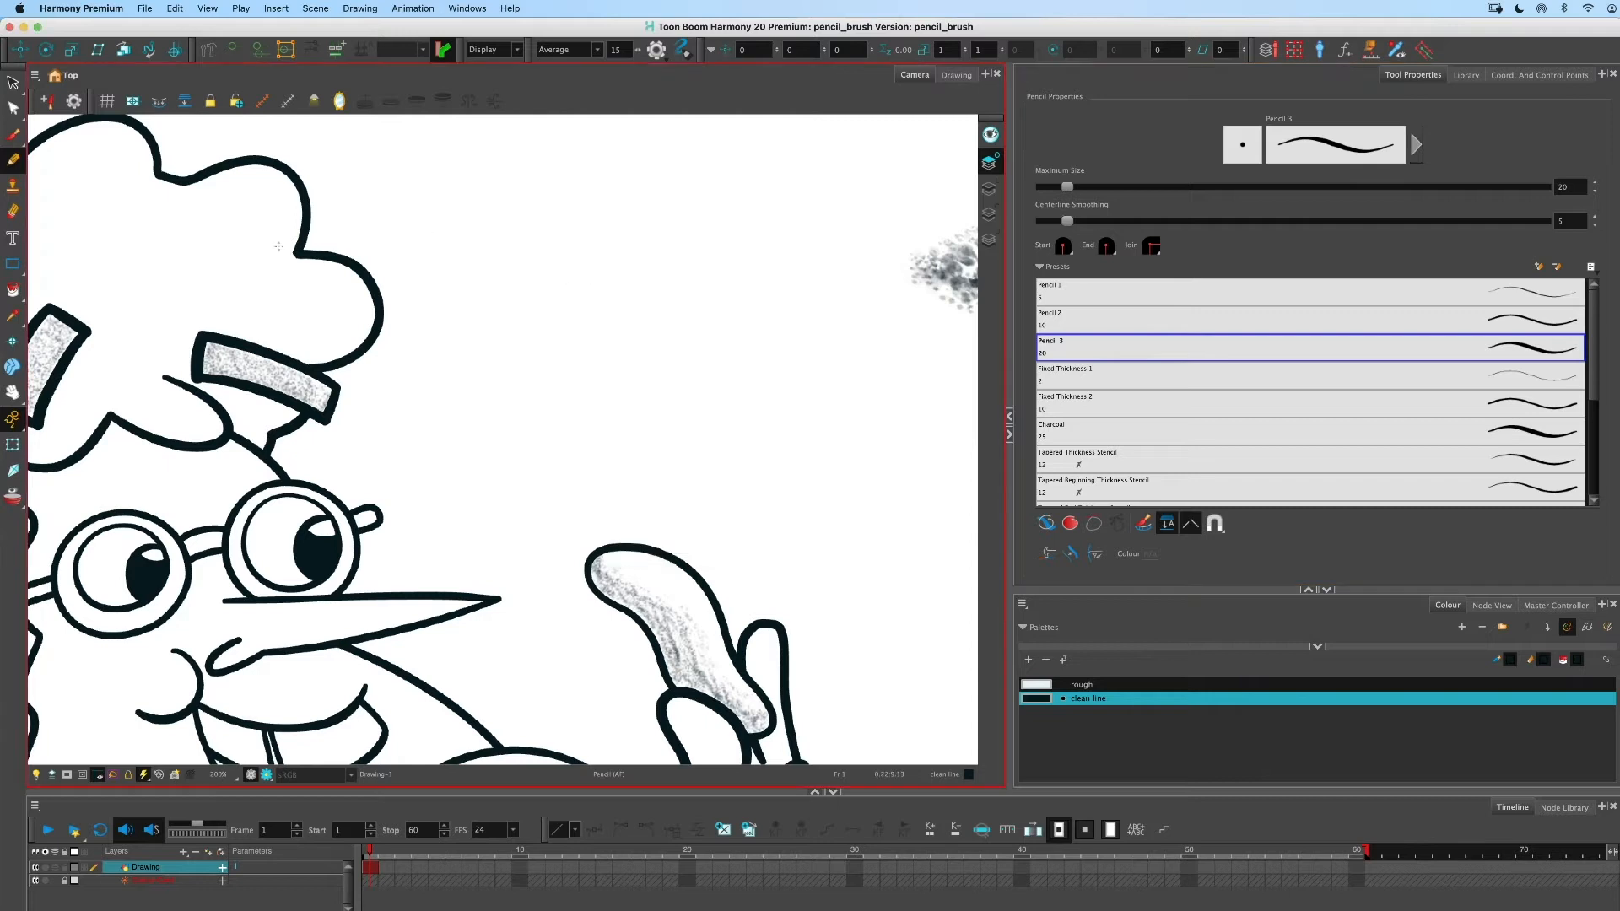
- Select the Brush tool and open the Vector Brush Properties dialog for the Dappled preset
left_click(12, 134)
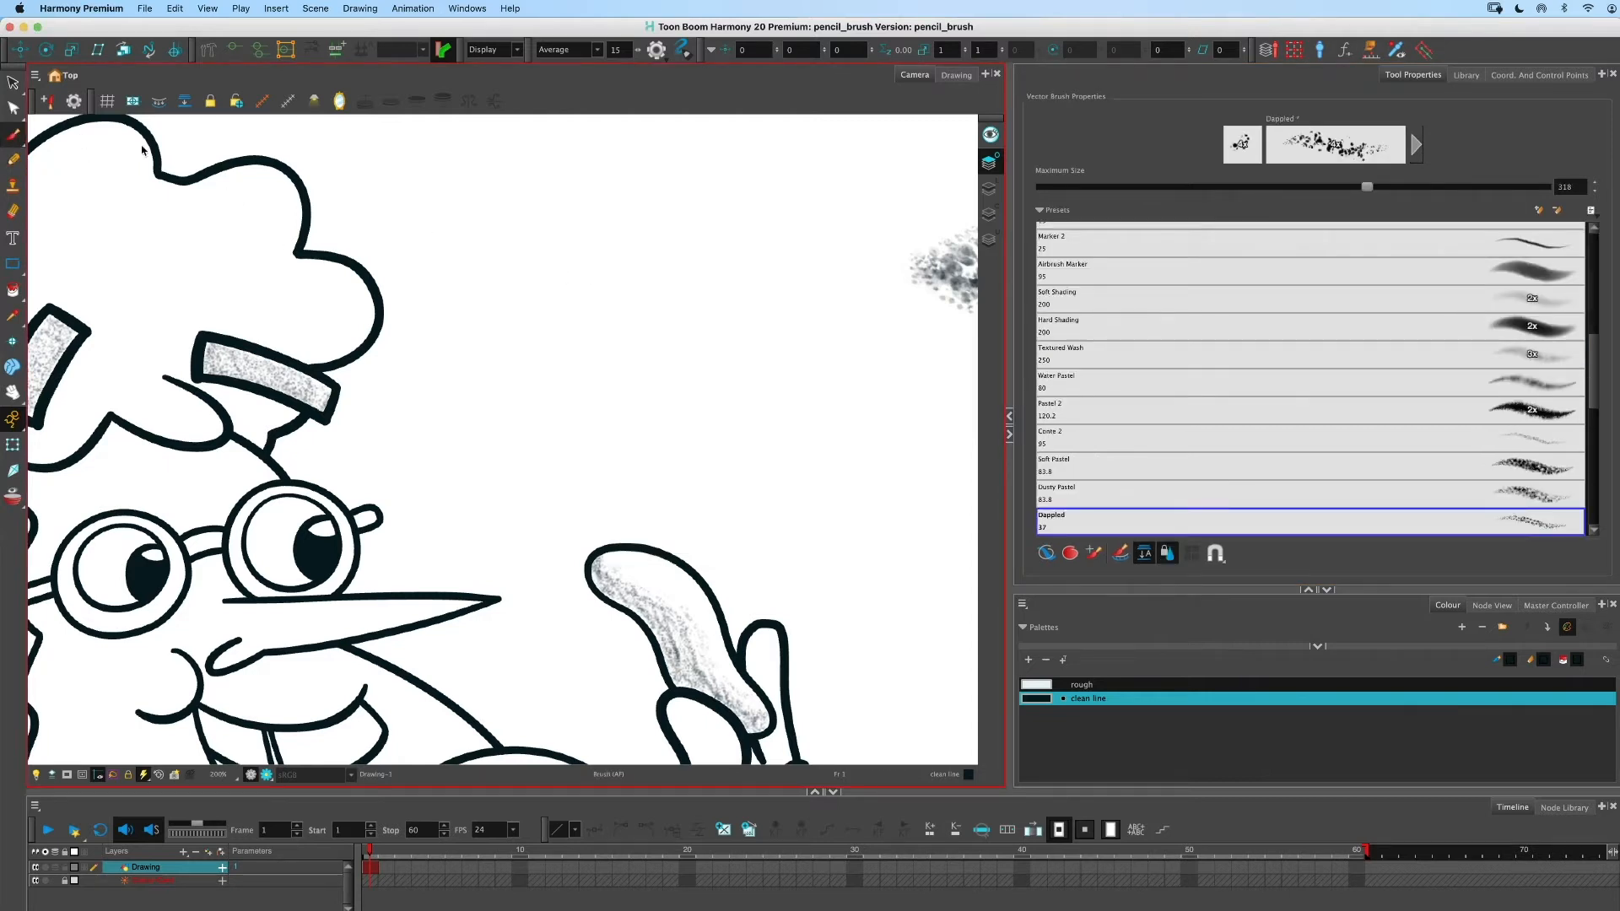
mouse_move(1594, 346)
left_mouse_down()
mouse_move(1599, 428)
mouse_move(1596, 321)
left_mouse_up()
scroll(1598, 352, "down", 1)
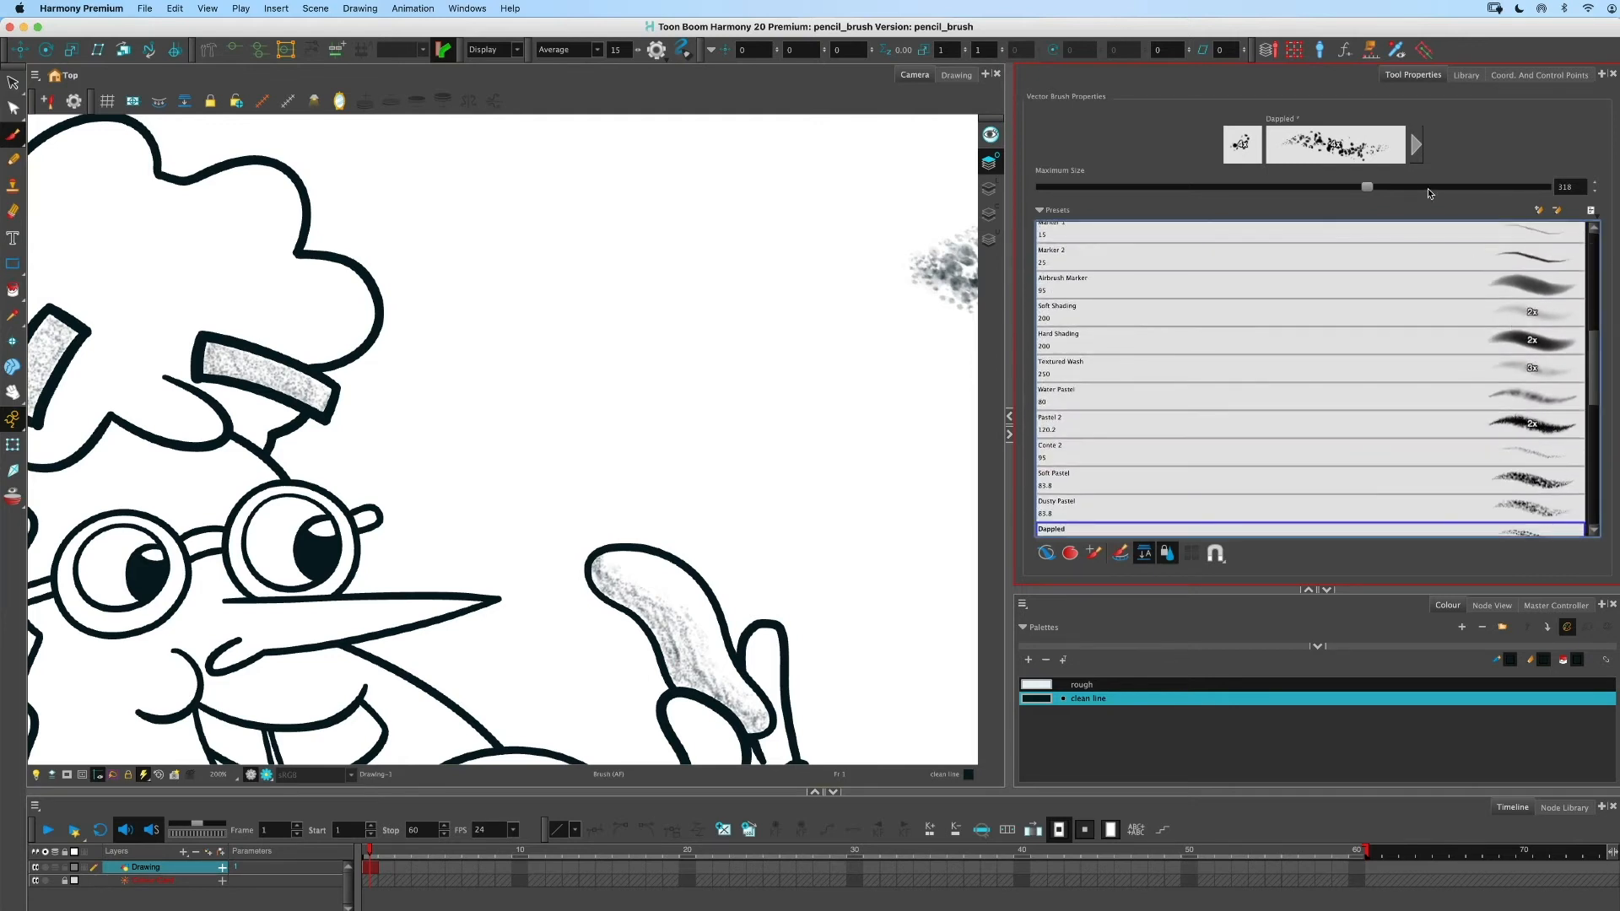
left_click(1416, 144)
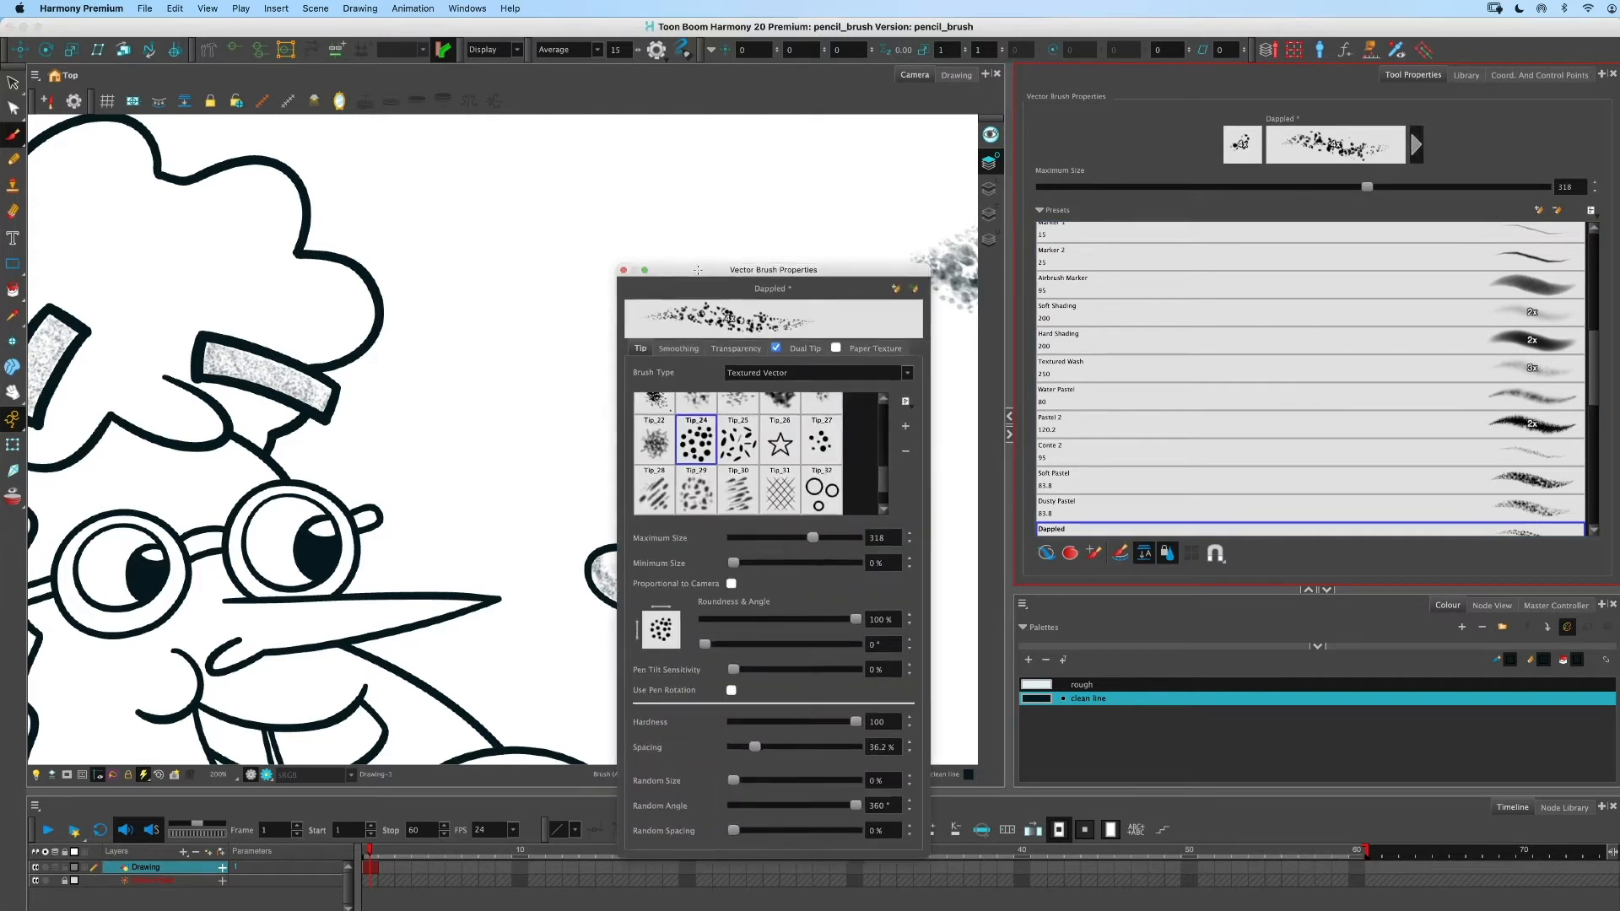
left_click_drag(683, 270, 655, 133)
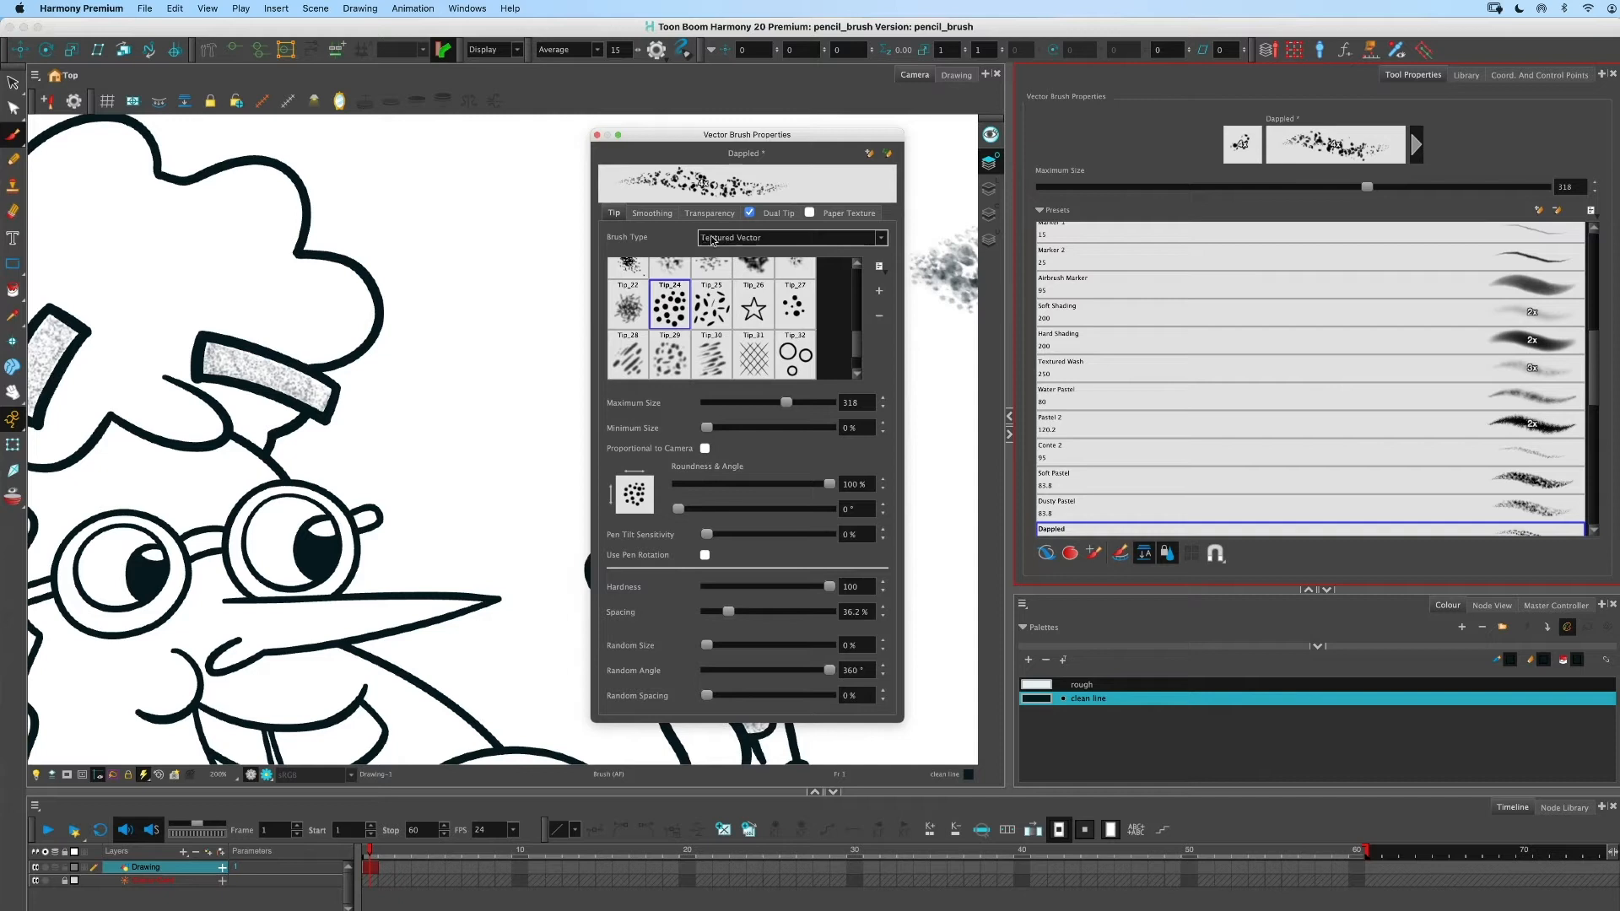
- Pick the Solid Brush 4 preset and toggle its brush type between Textured Vector and Solid Vector
left_click_drag(1594, 294, 1593, 259)
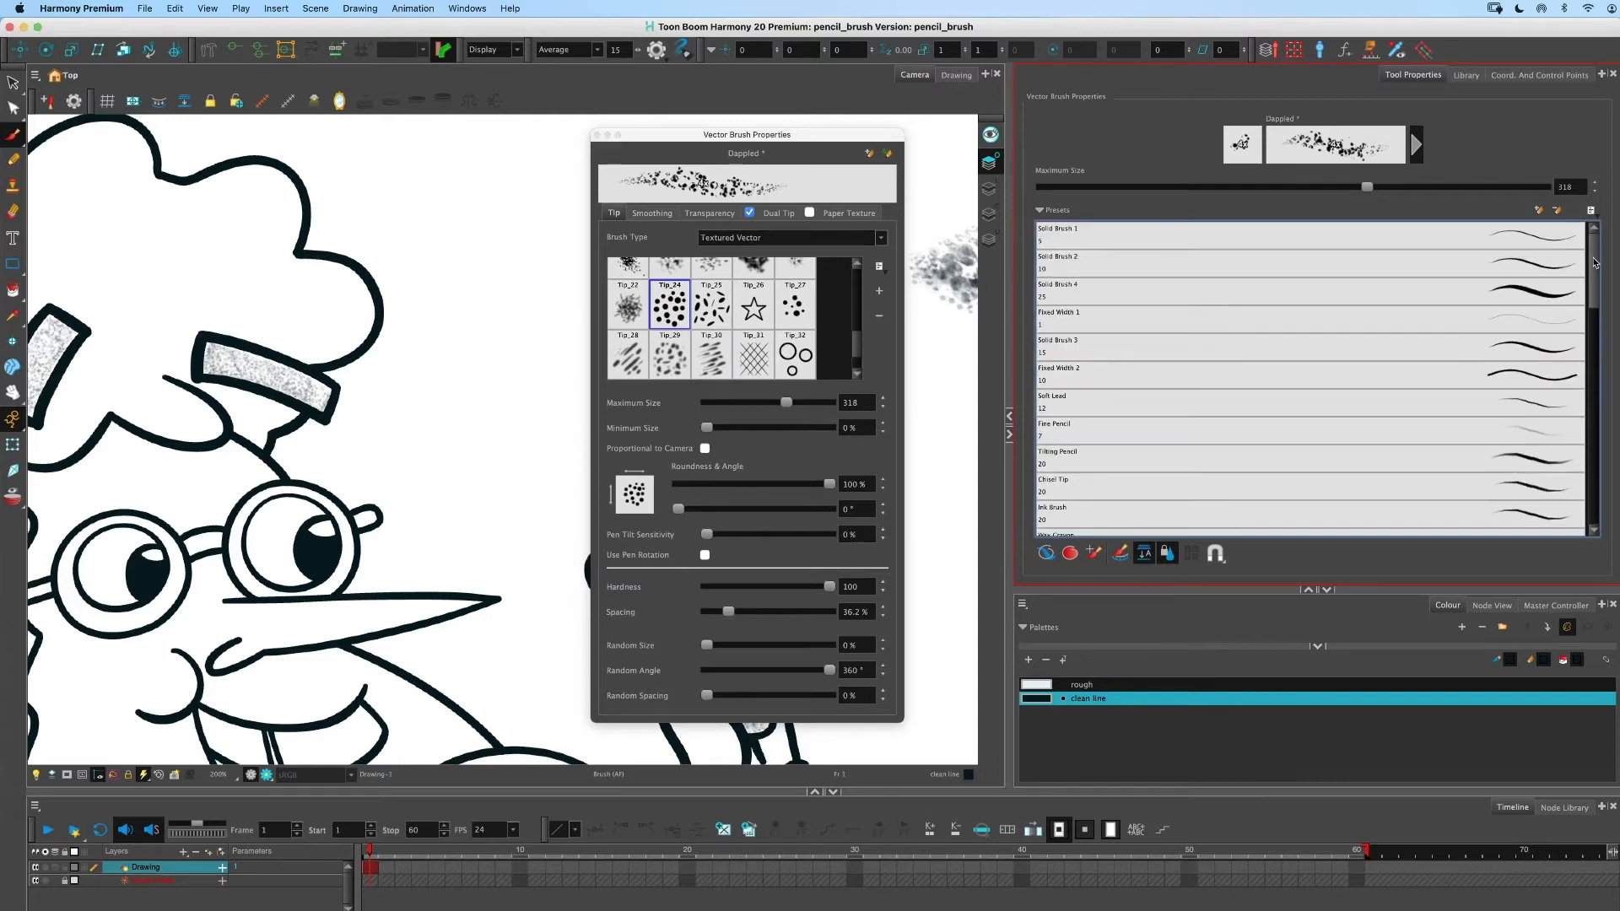
left_click(1513, 294)
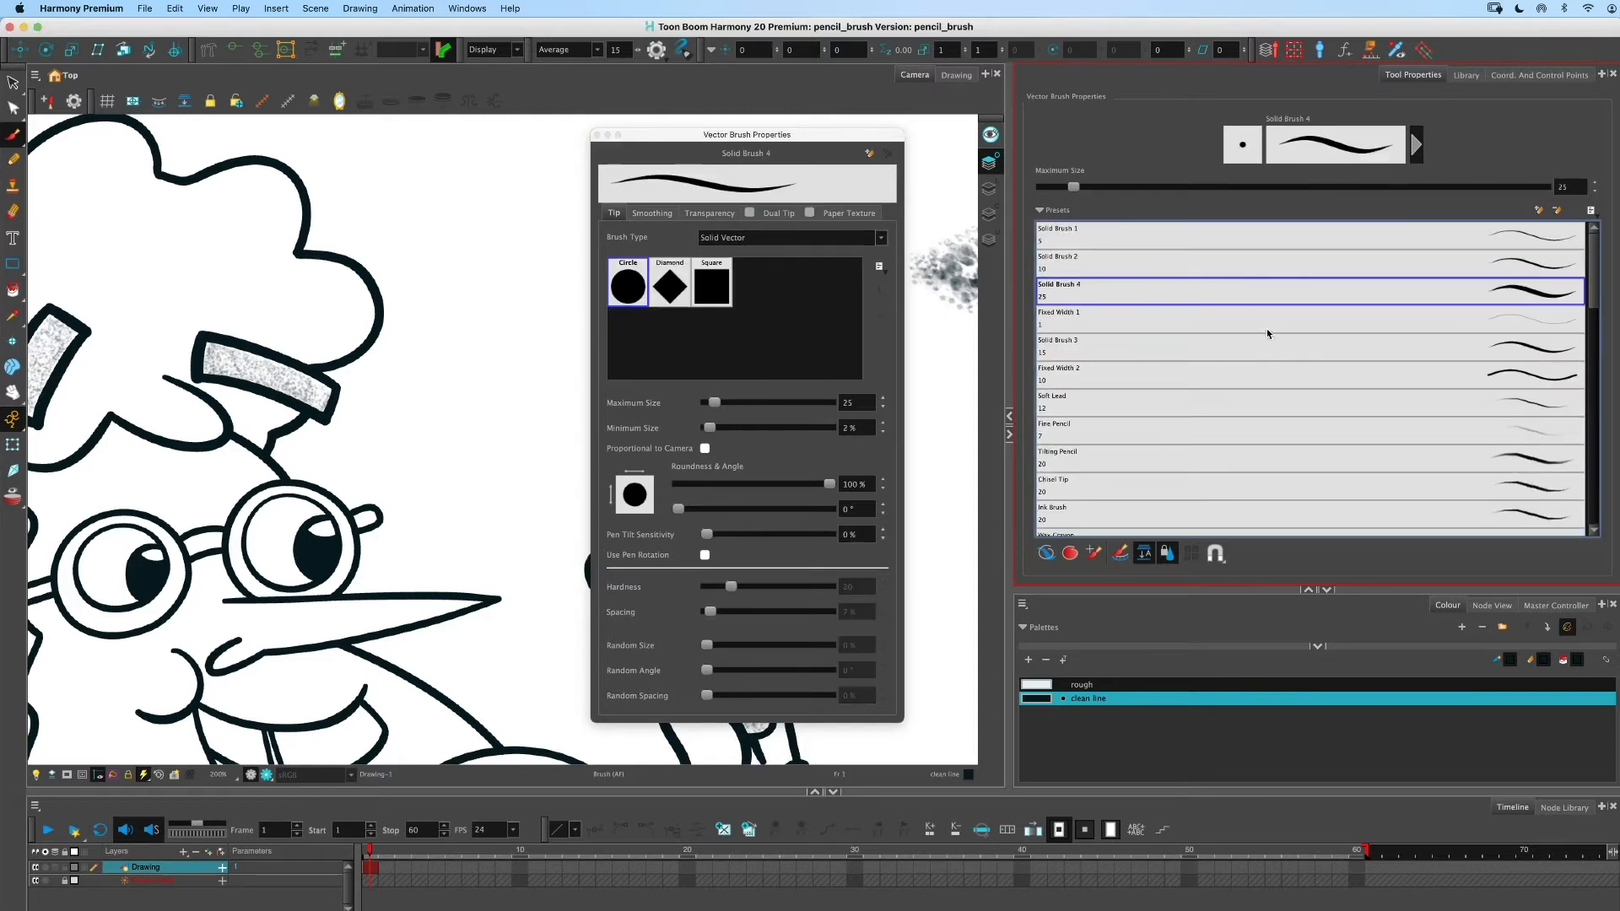
left_click(752, 242)
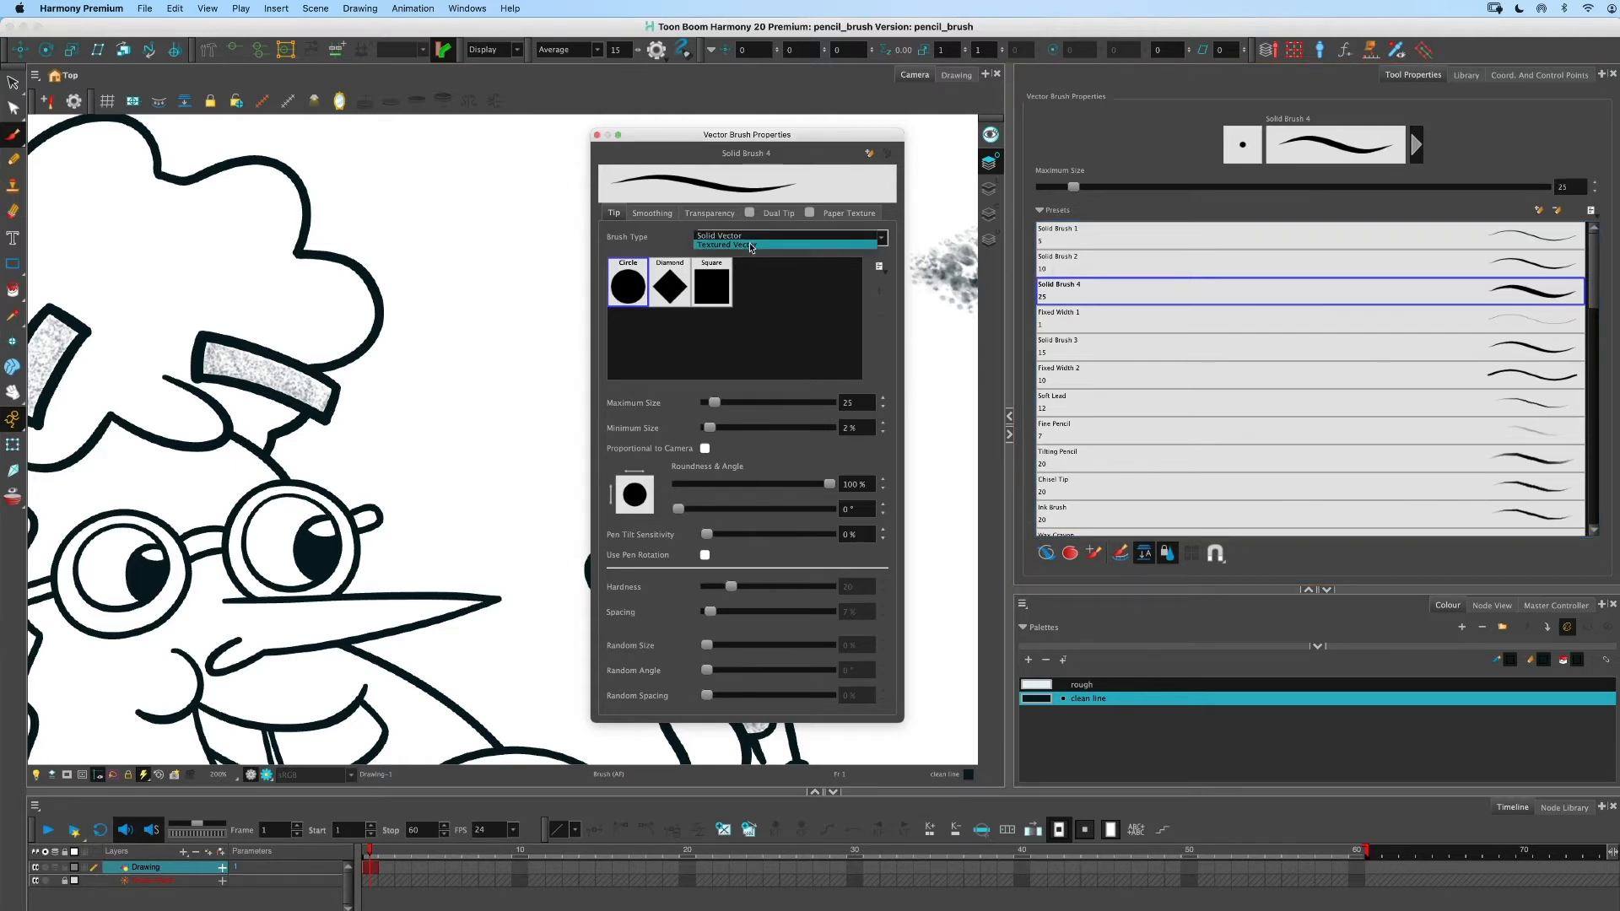
left_click(749, 247)
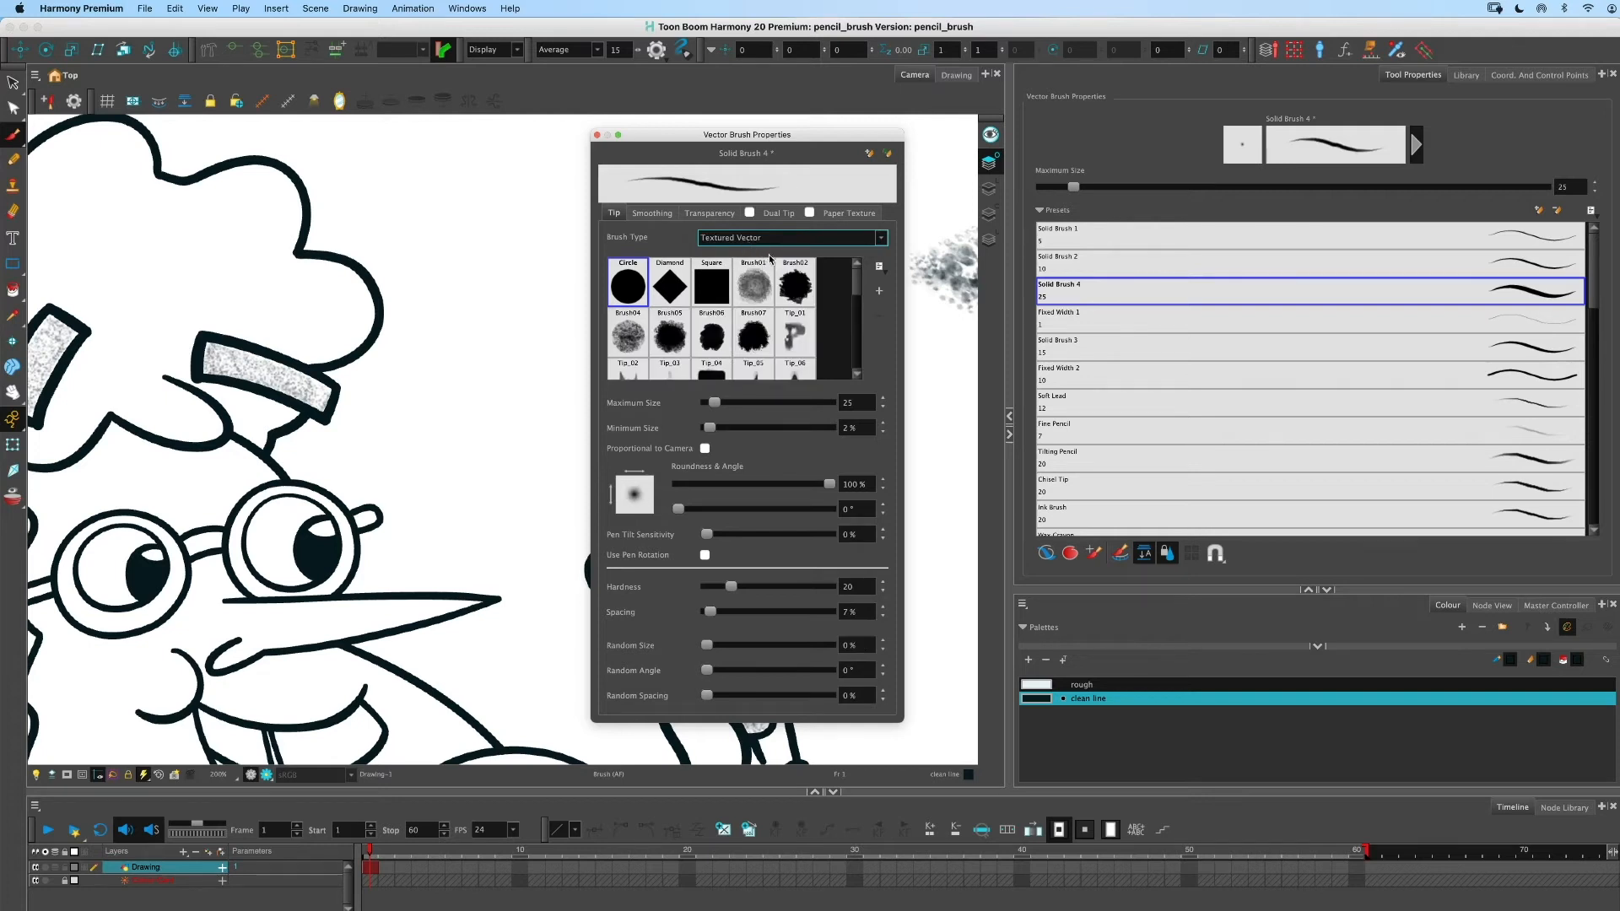
left_click(764, 240)
left_click(744, 251)
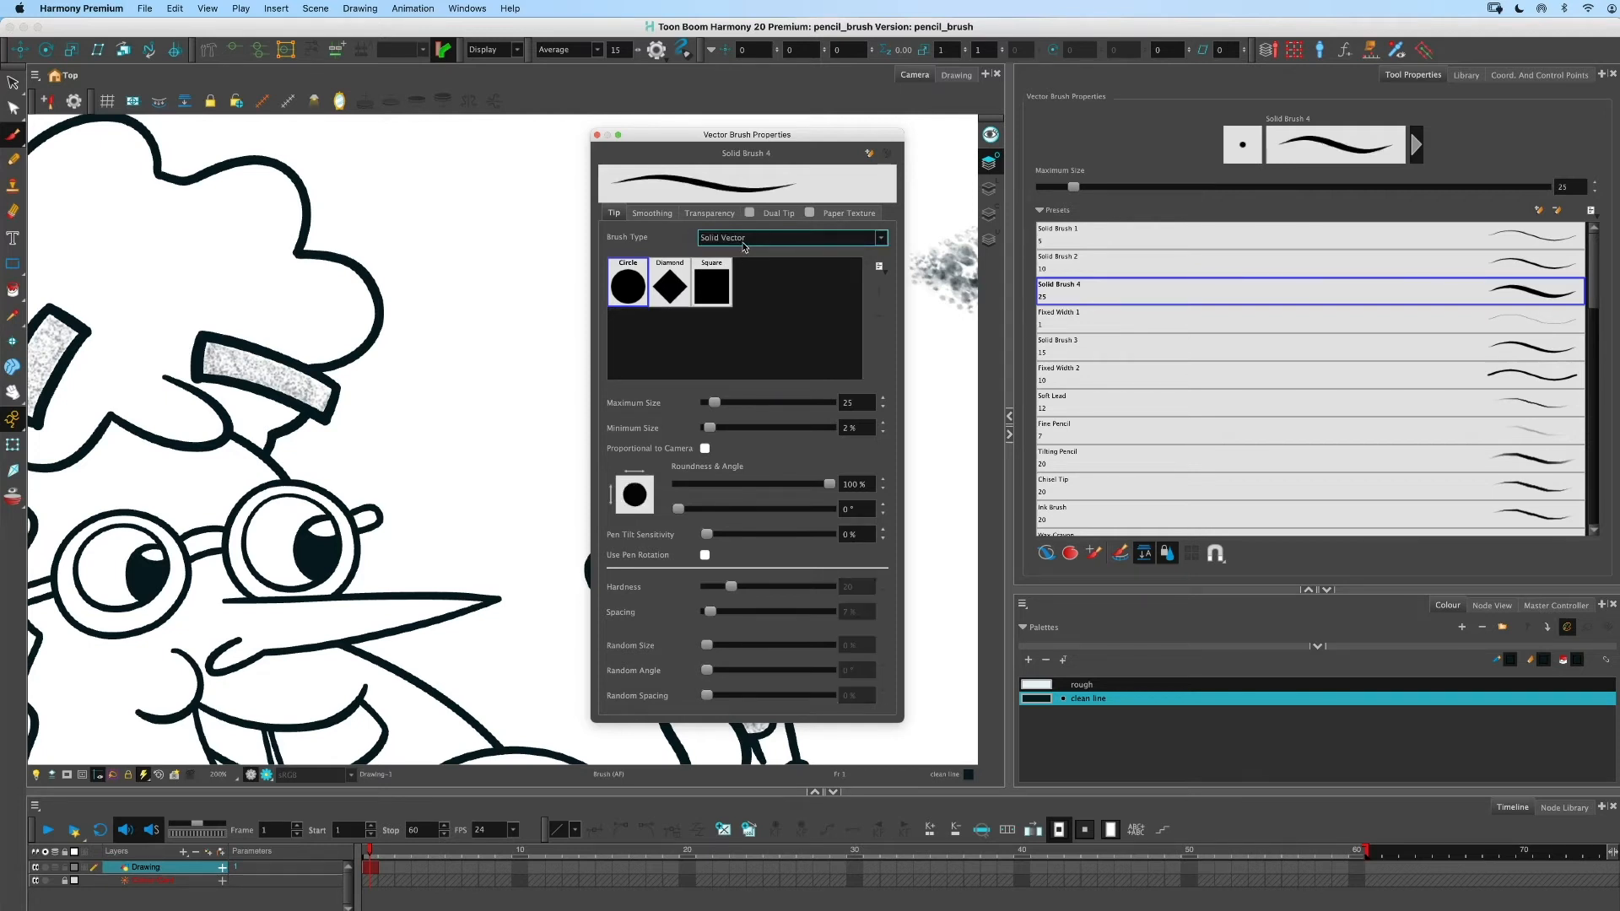
left_click(742, 243)
- Browse the brush's Transparency, Dual Tip, Paper Texture and Smoothing tabs, returning to the Tip tab
left_click(665, 237)
left_click(710, 216)
left_click(766, 216)
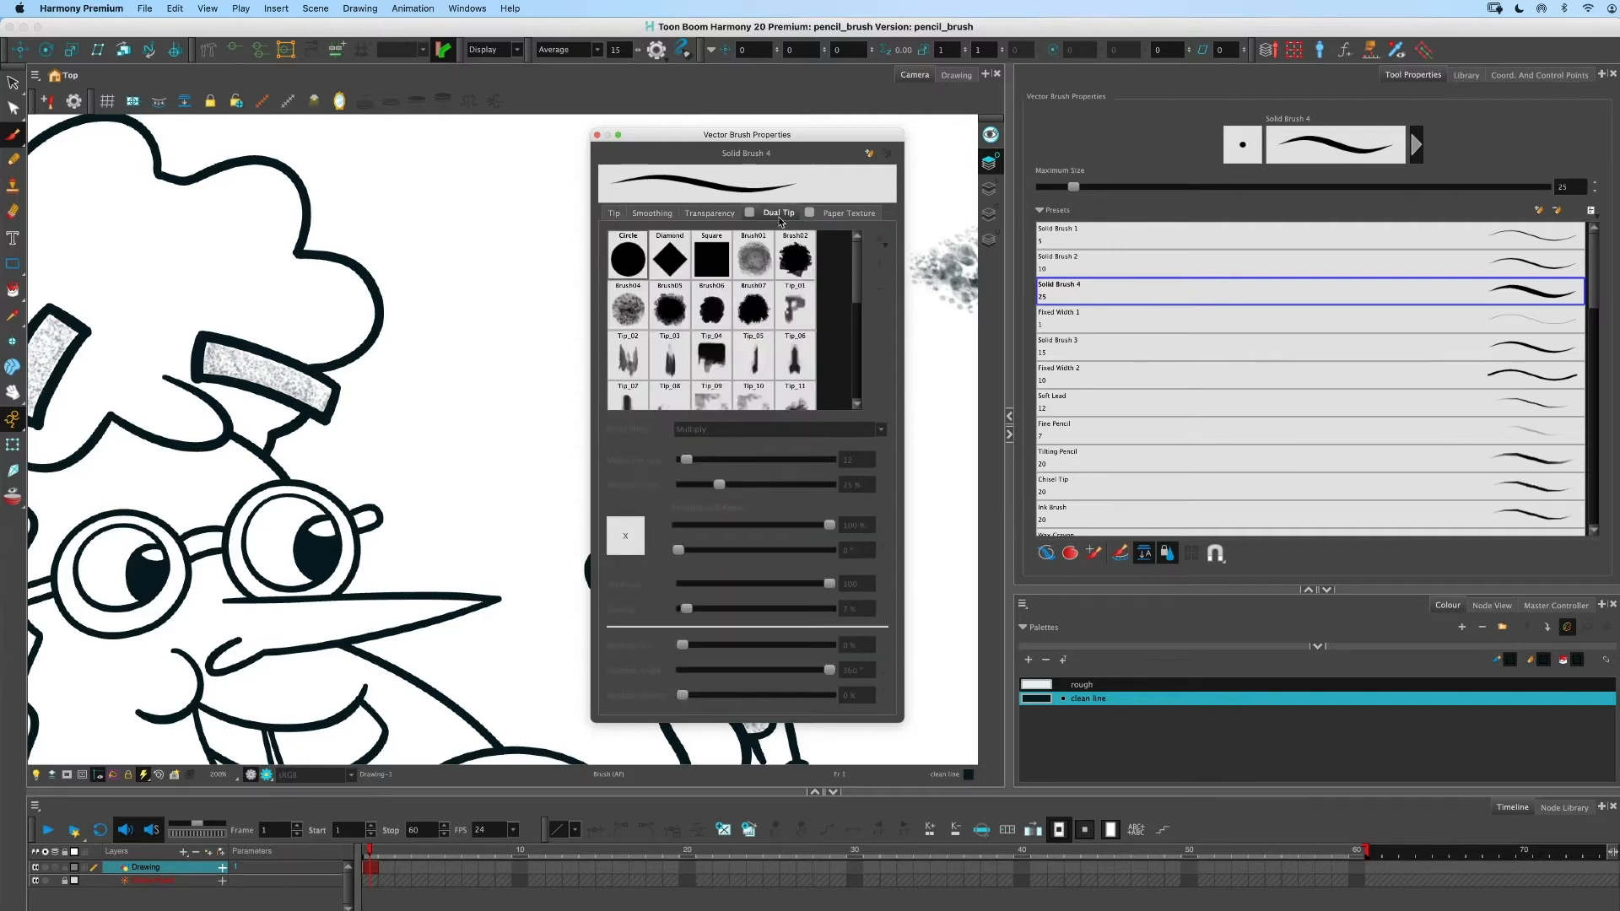
left_click(842, 214)
left_click(697, 215)
left_click(652, 213)
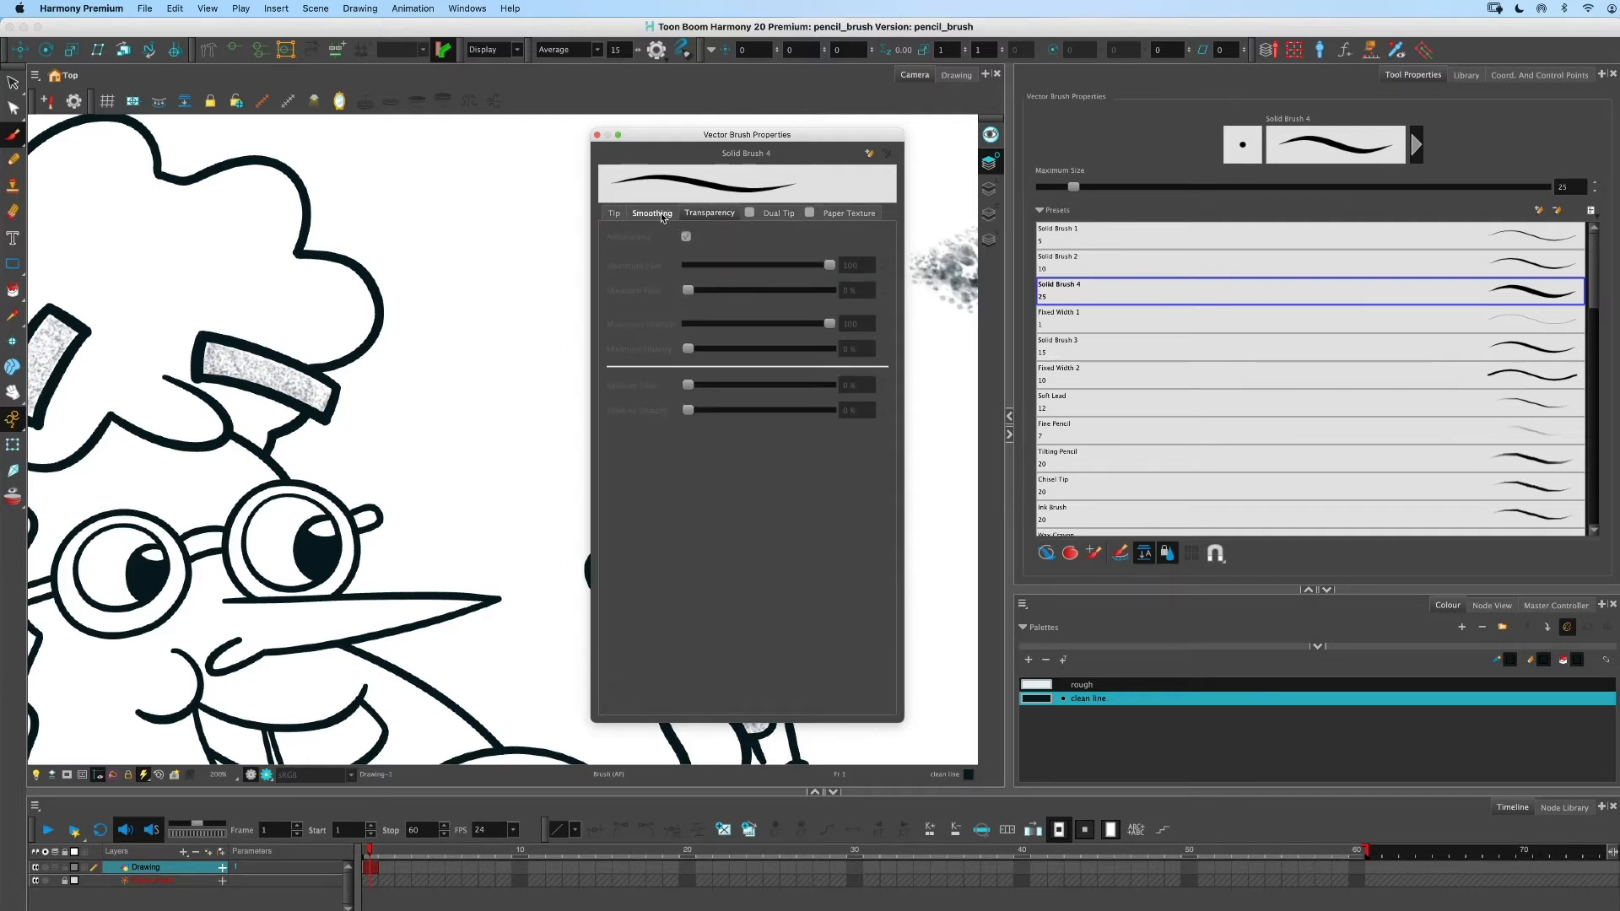
left_click(614, 213)
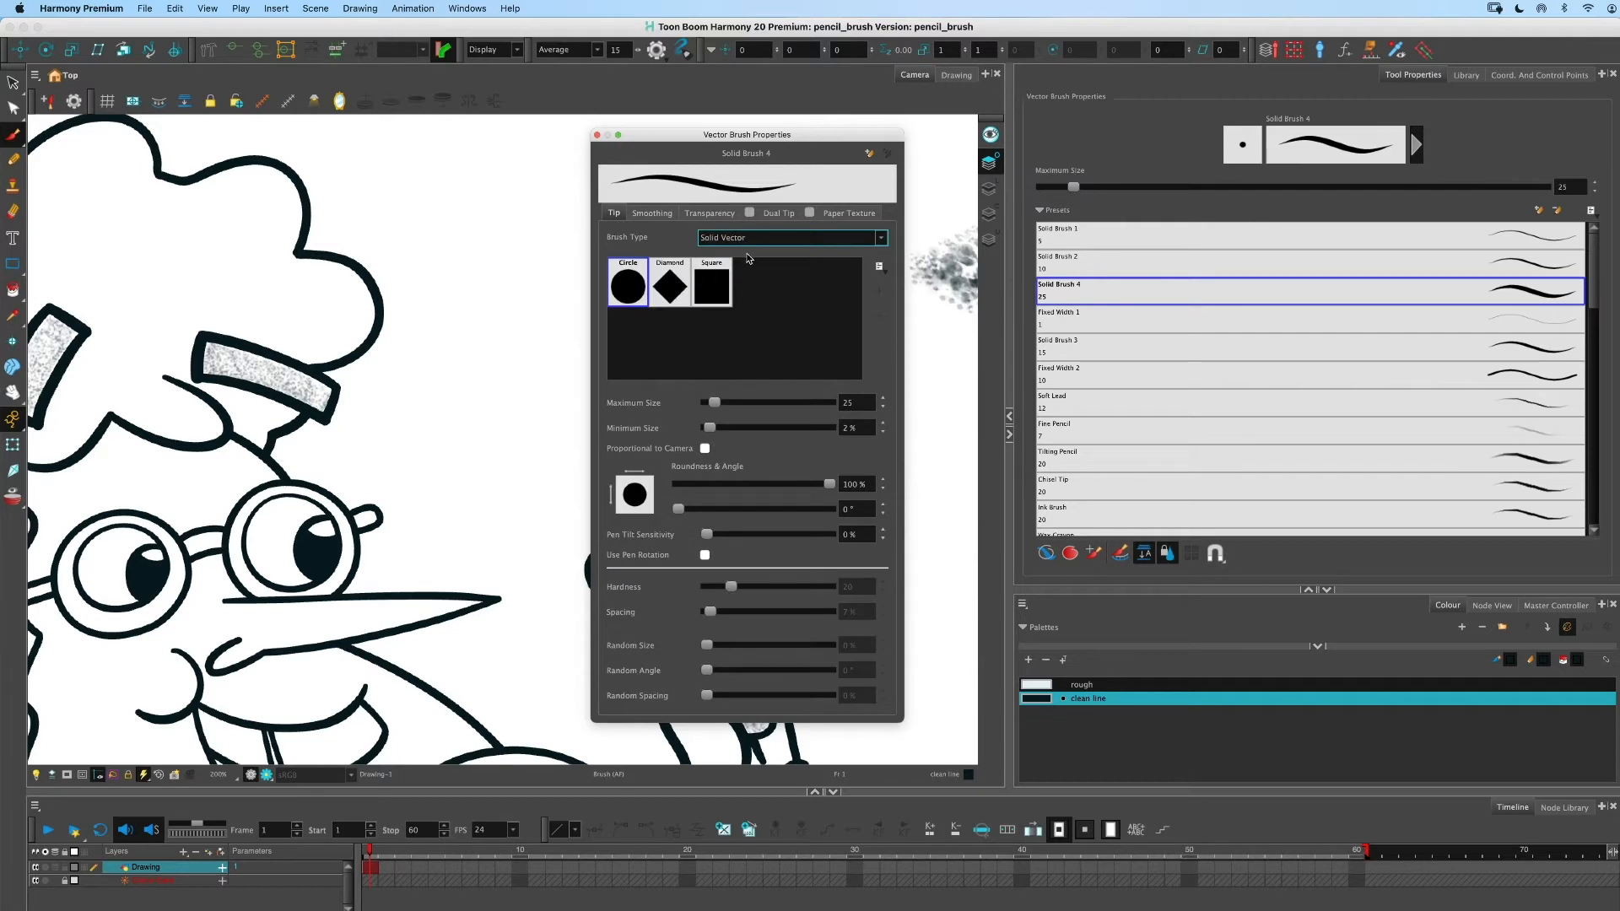
- Set the Solid Brush 4 brush type to Textured Vector, enable Dual Tip, and close the dialog
left_click(748, 240)
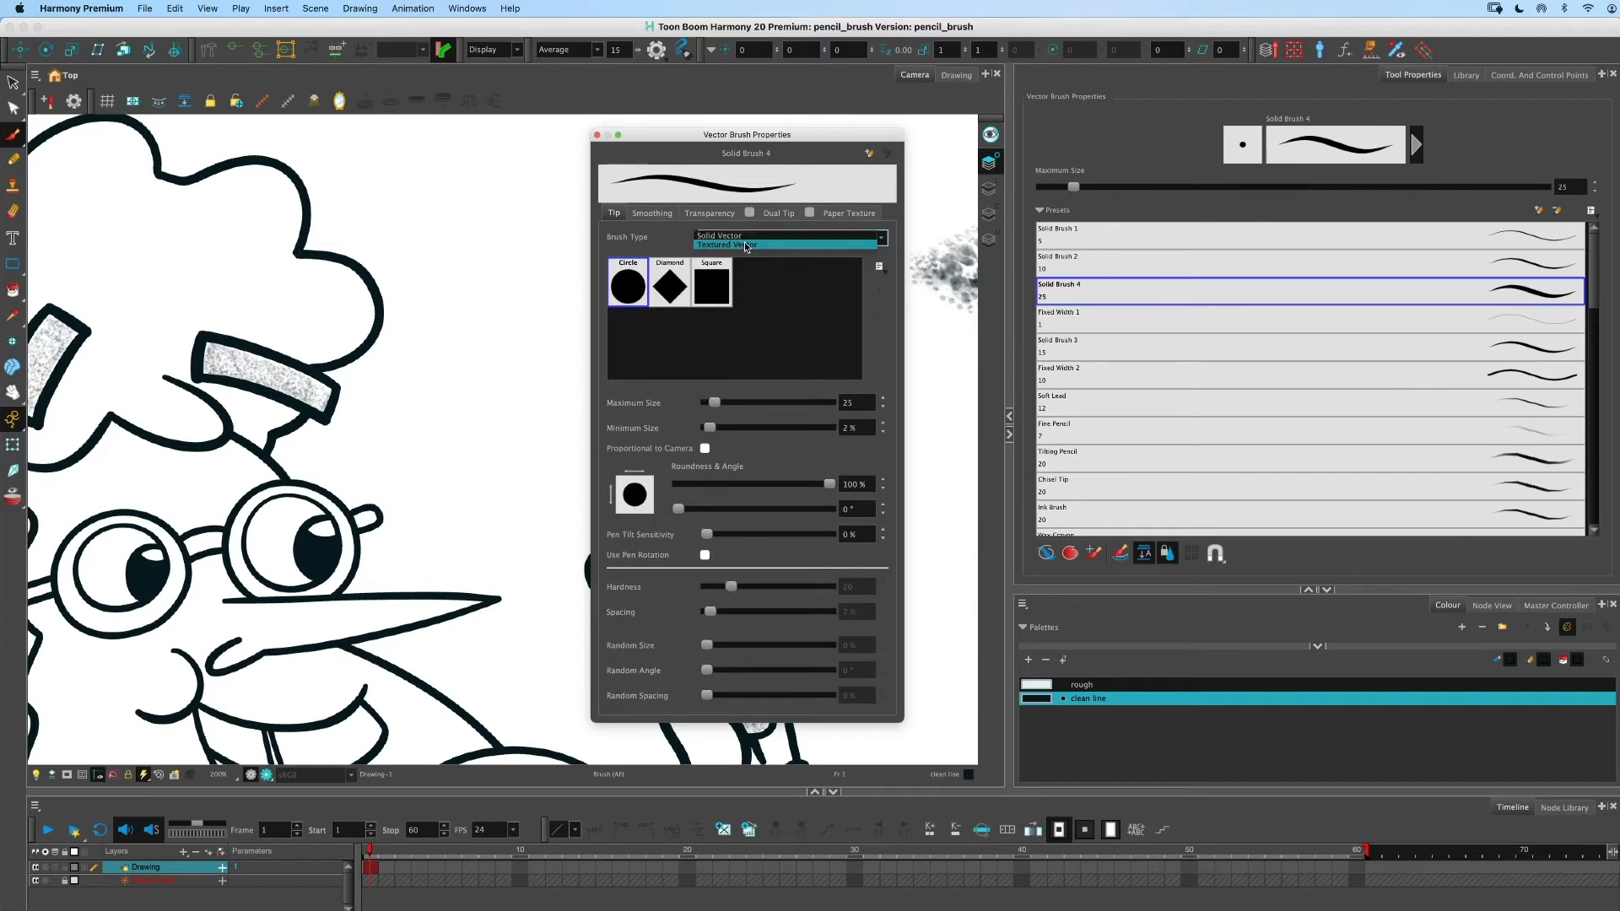
left_click(747, 253)
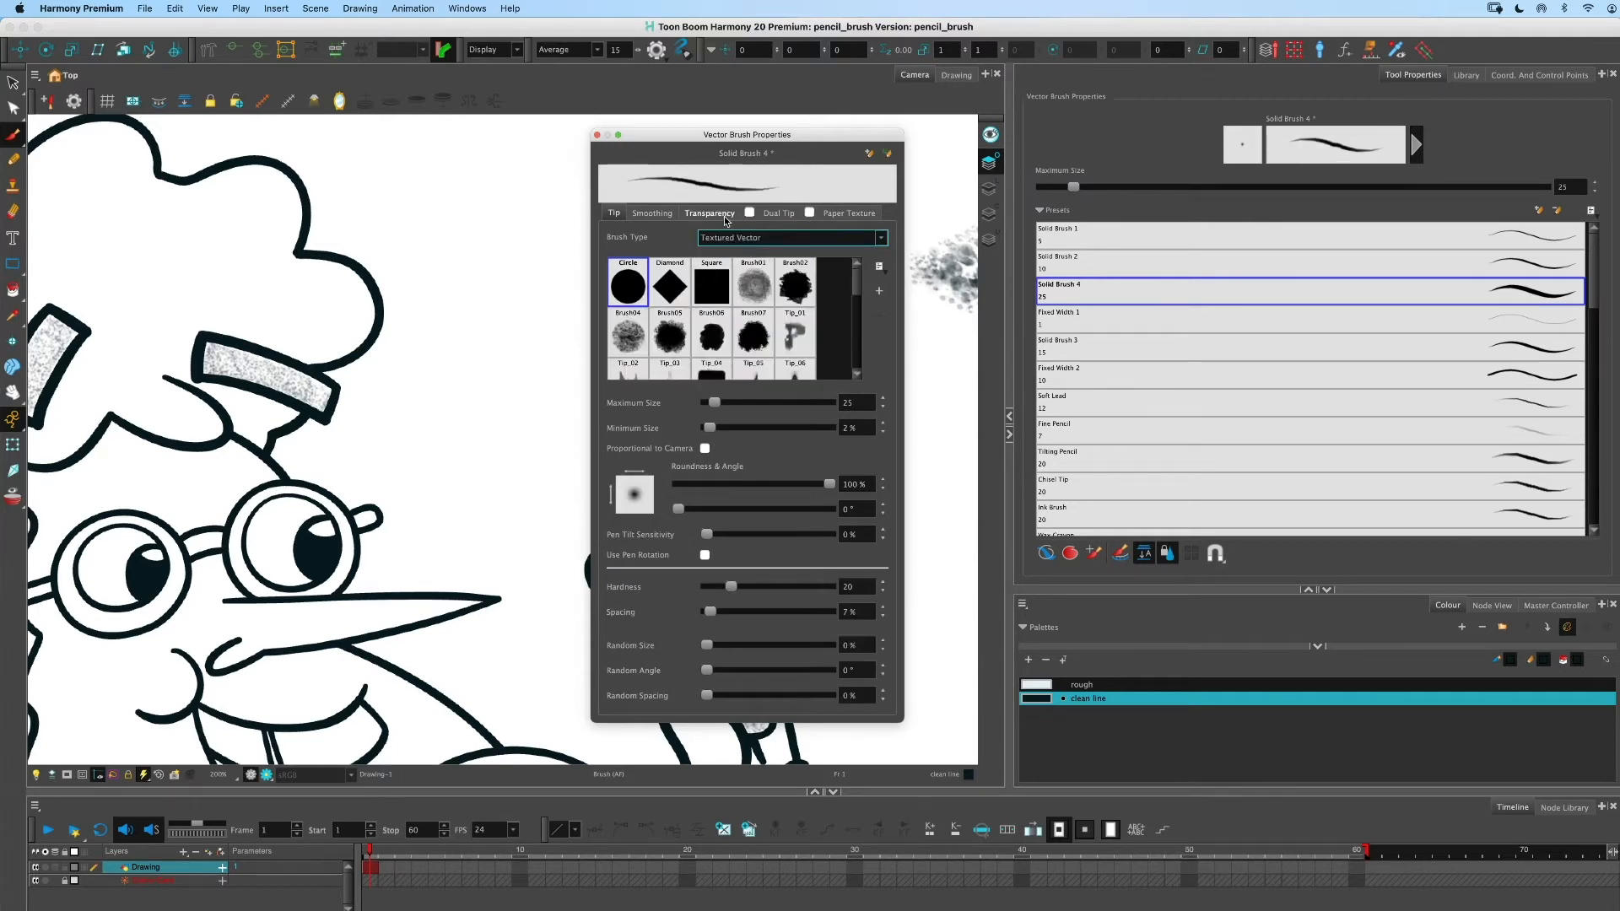
left_click(772, 215)
left_click(749, 212)
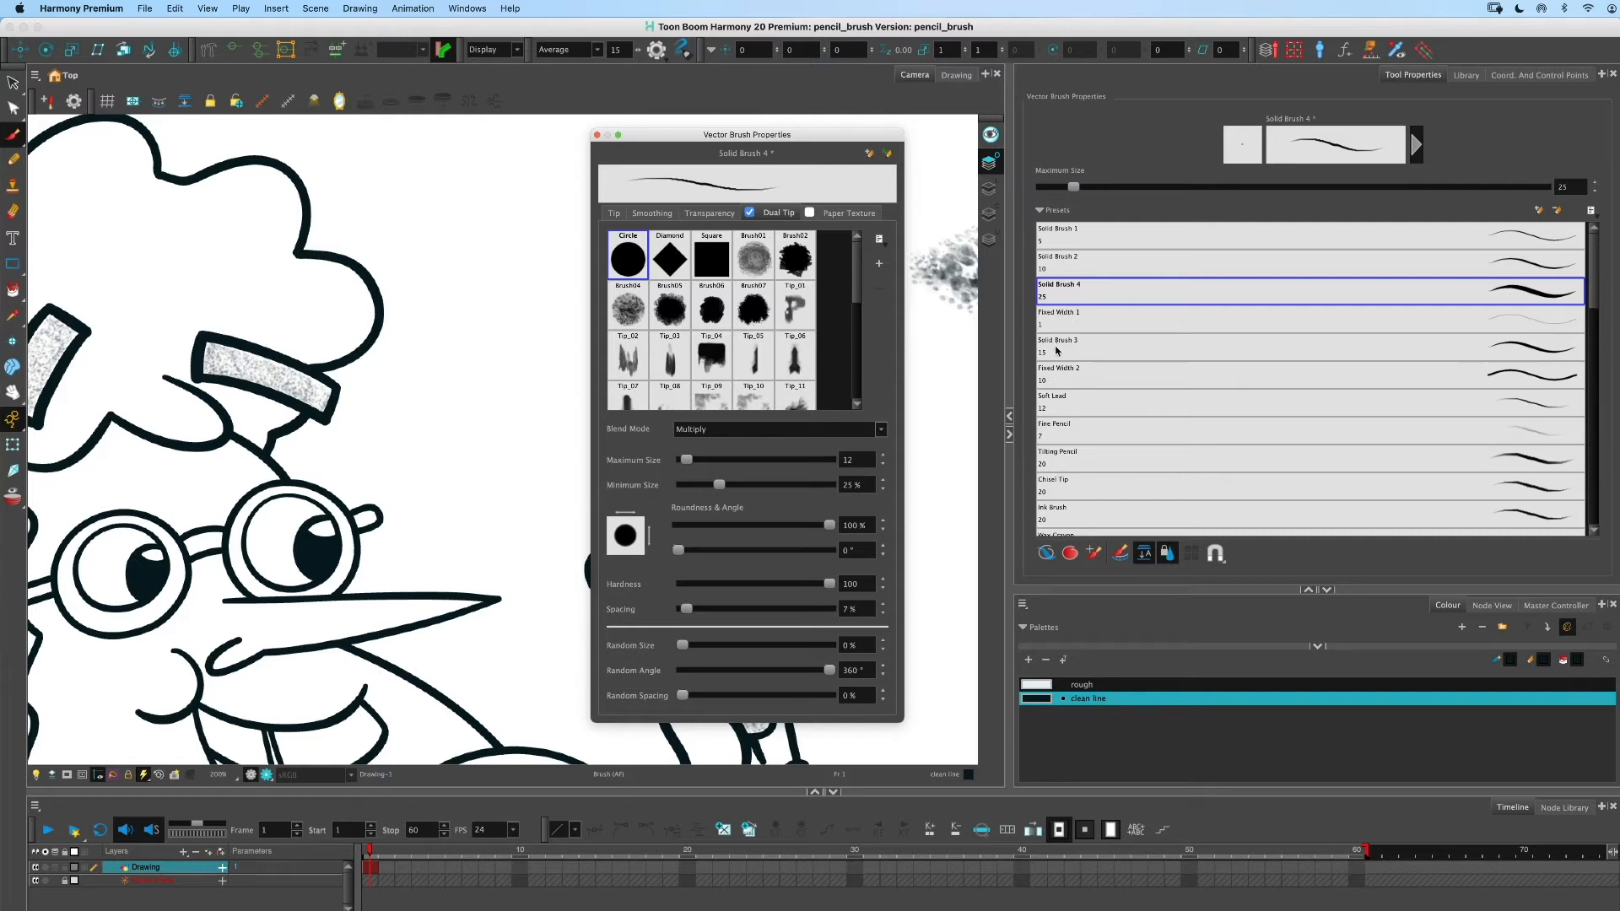
left_click(597, 135)
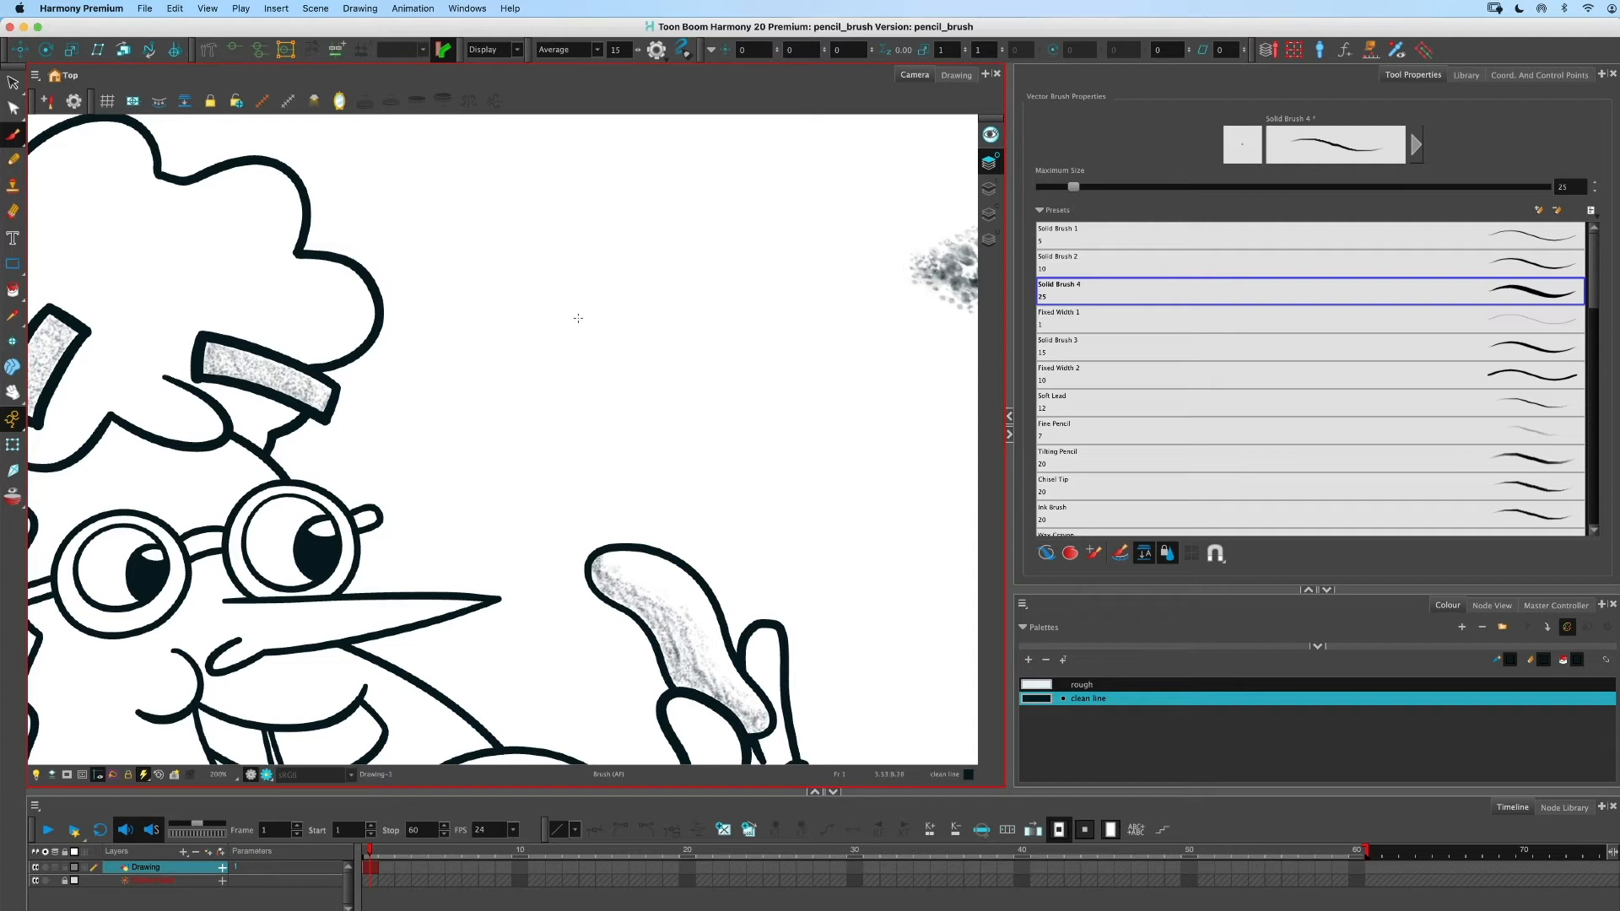
- Try resizing the brush interactively on the canvas, then undo the change
key("o")
left_click_drag(537, 262, 545, 257)
mouse_move(485, 195)
left_mouse_down()
mouse_move(608, 270)
mouse_move(830, 464)
left_mouse_up()
key("super+z")
- Select the Solid Brush 2 preset and resize it interactively on the canvas to about 12.1
left_click(1175, 263)
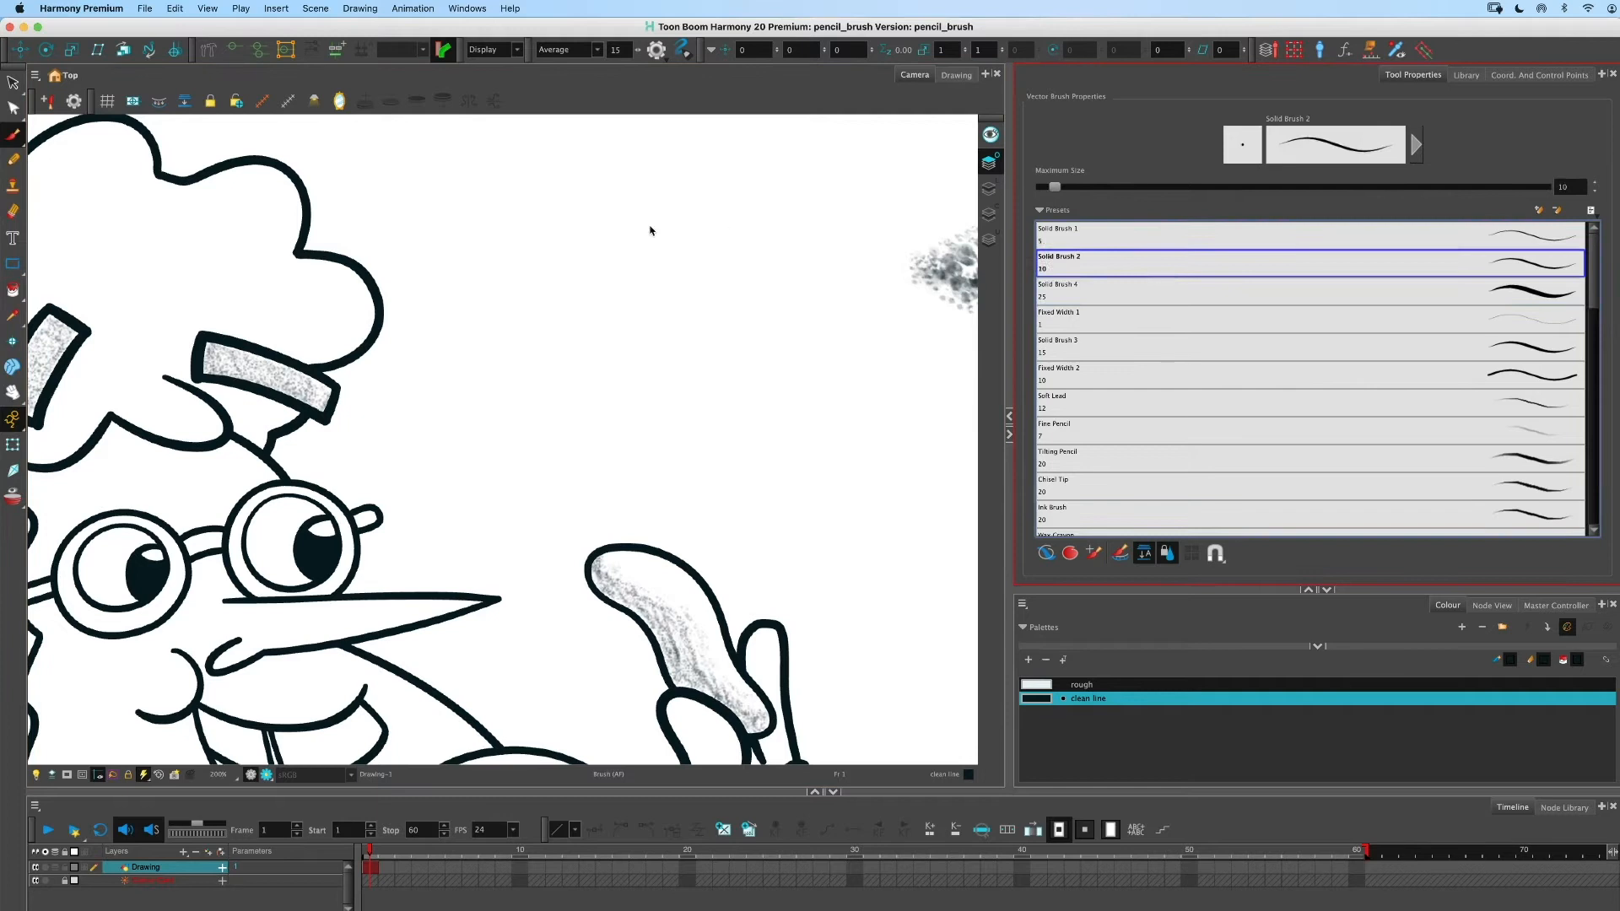
key("o")
left_click_drag(487, 228, 505, 230)
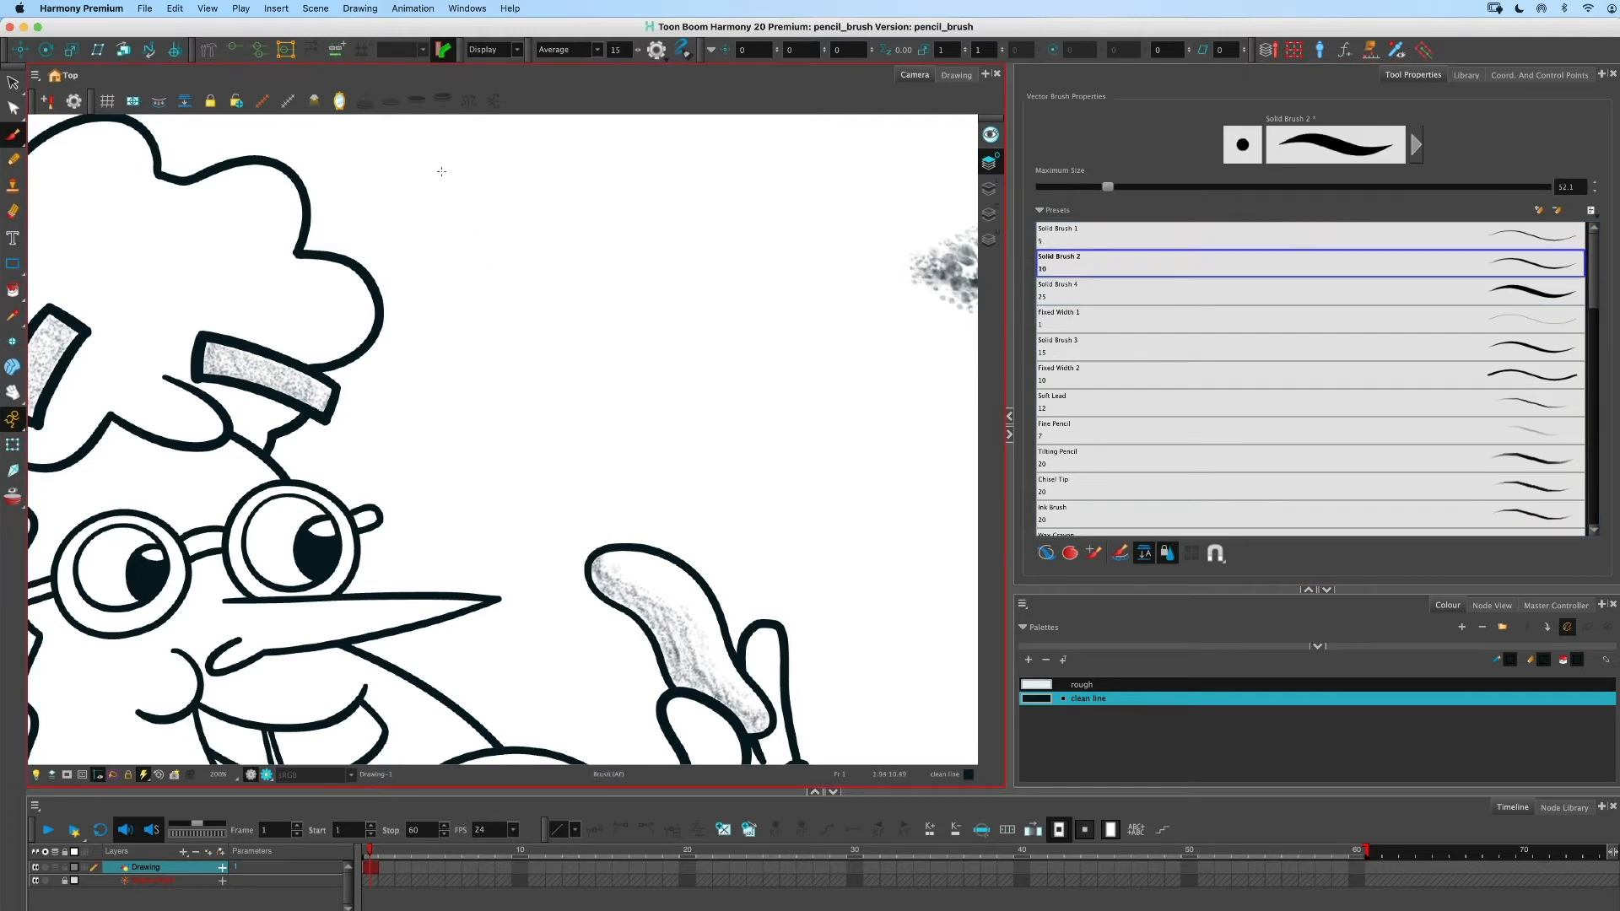
- Draw a long diagonal stroke with the resized Solid Brush 2 brush
left_click_drag(442, 173, 722, 350)
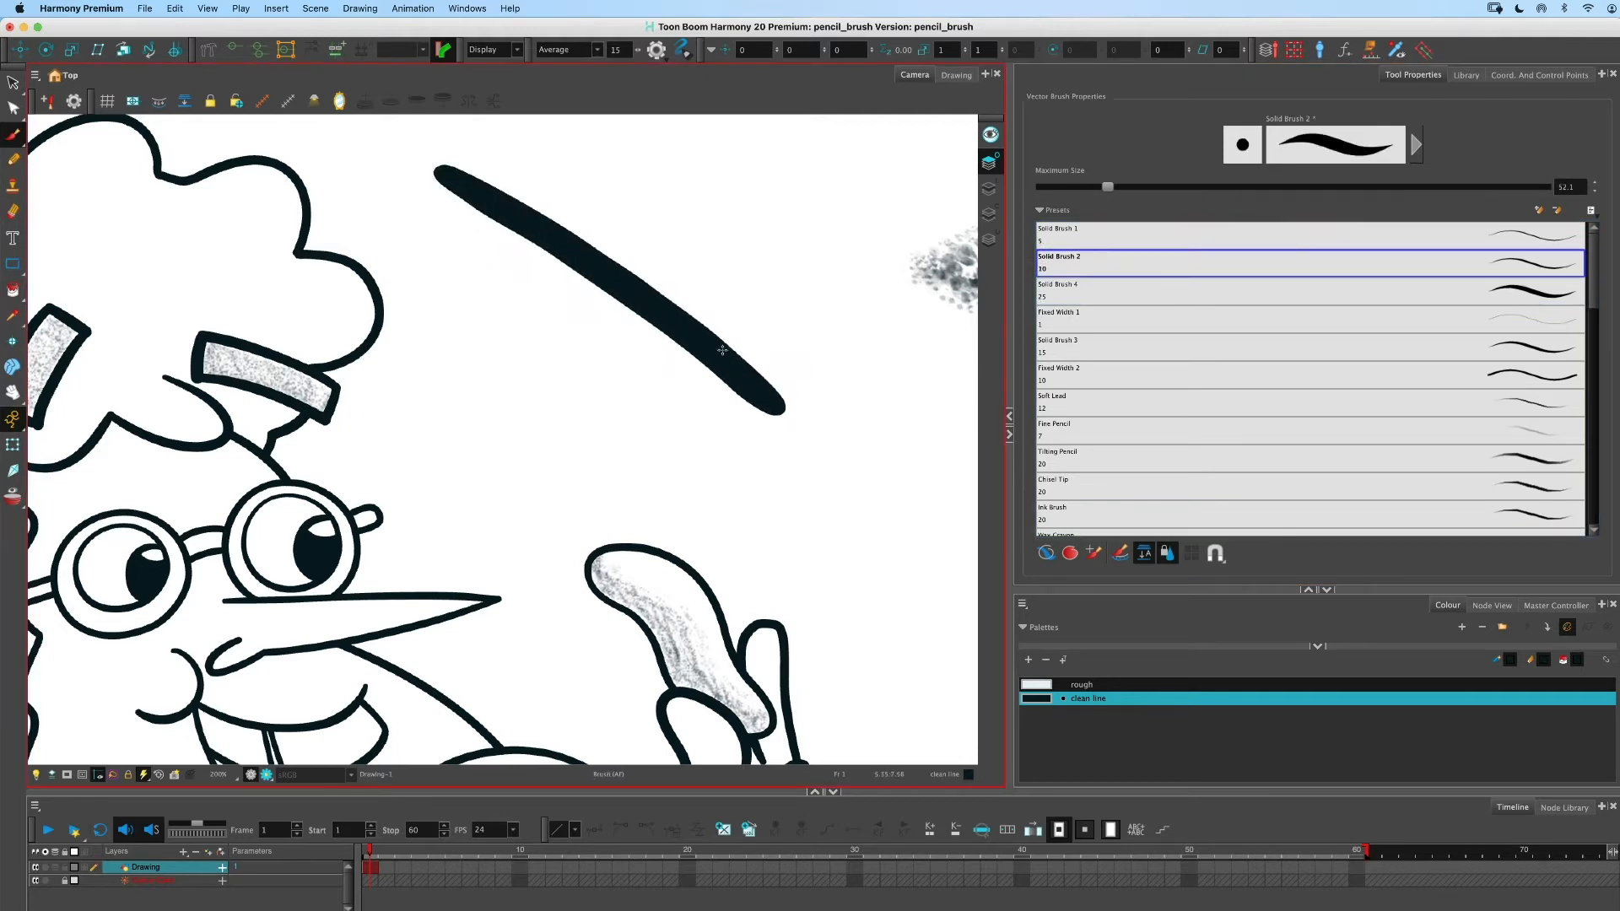
- Switch to the Pencil tool, resize it to about 44 and try drawing diagonal lines, undoing each one
left_click(13, 159)
key("o")
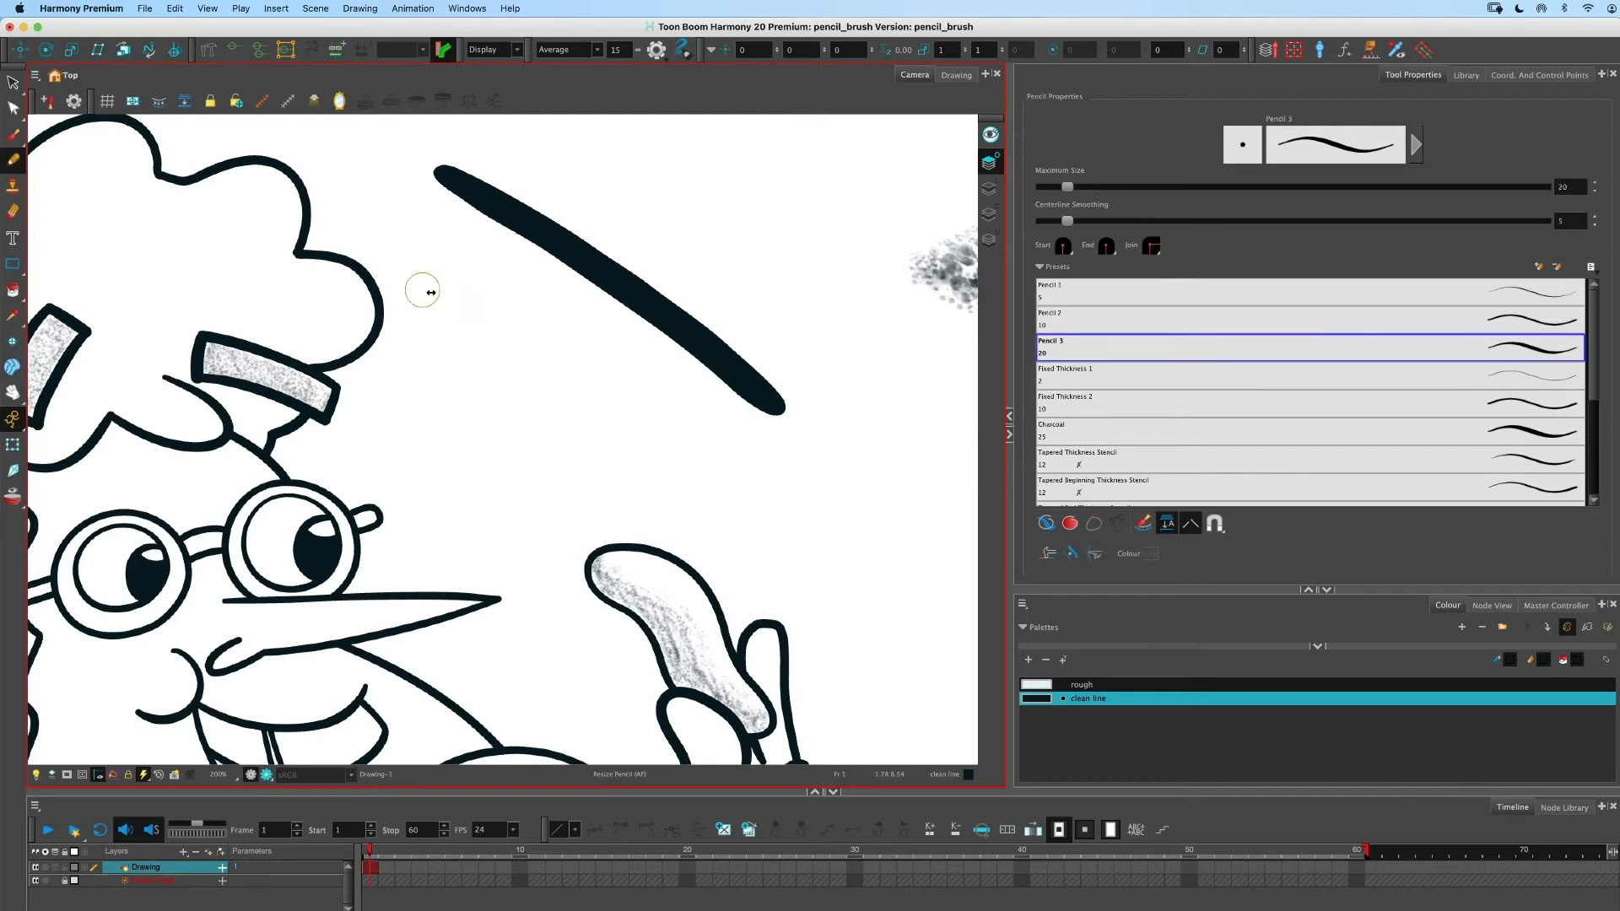
mouse_move(431, 292)
left_mouse_down()
mouse_move(424, 245)
mouse_move(540, 308)
mouse_move(763, 492)
left_mouse_up()
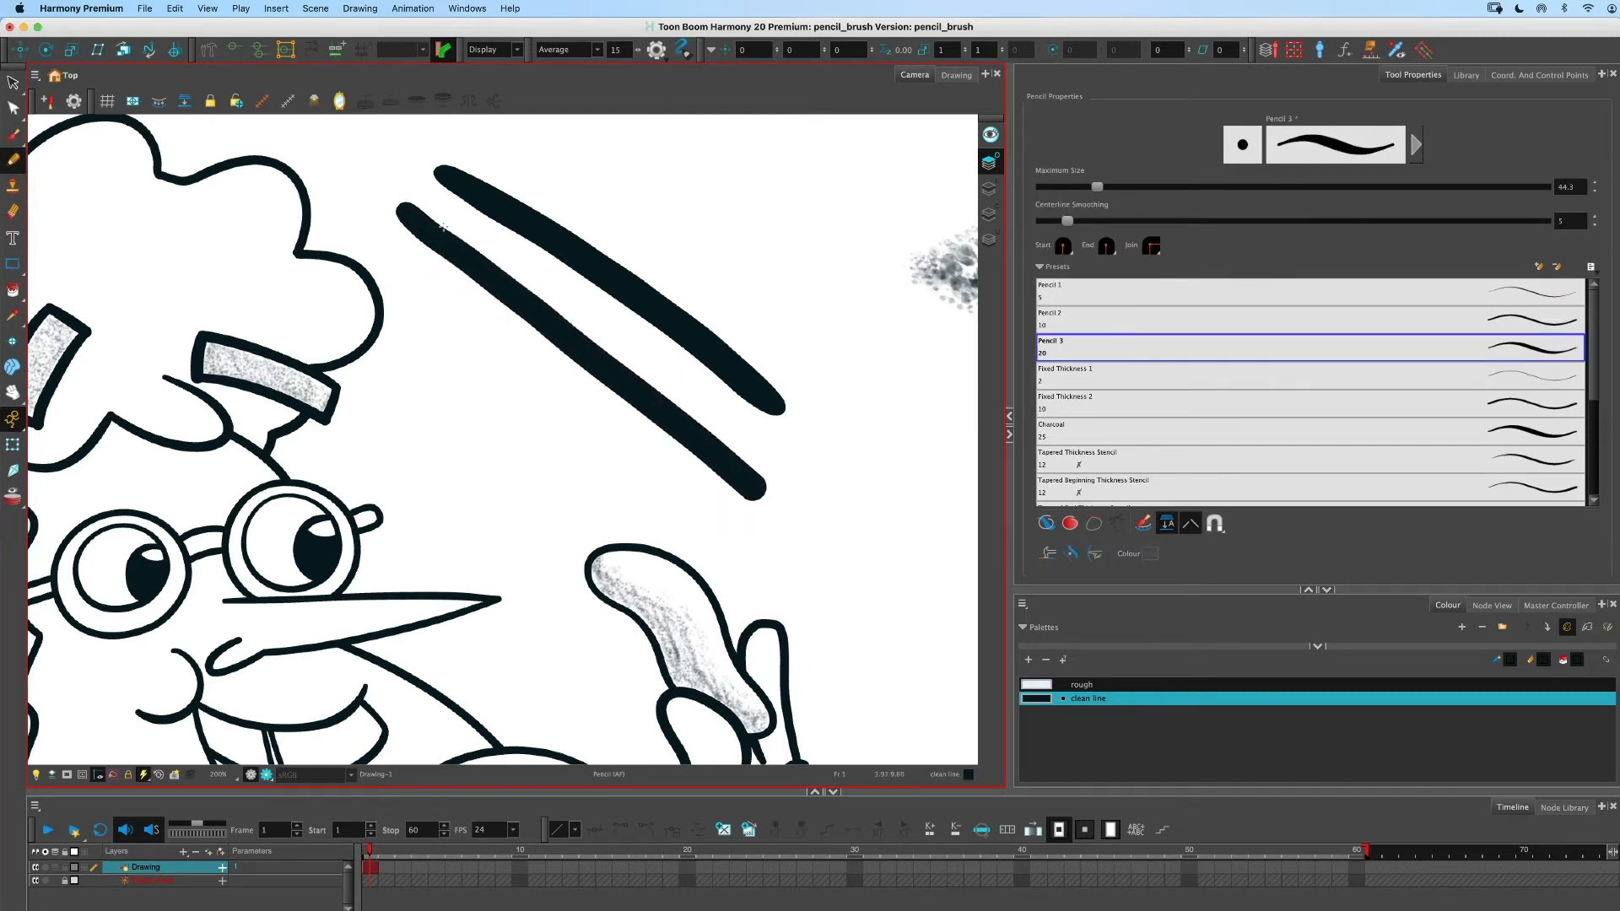
key("super+z")
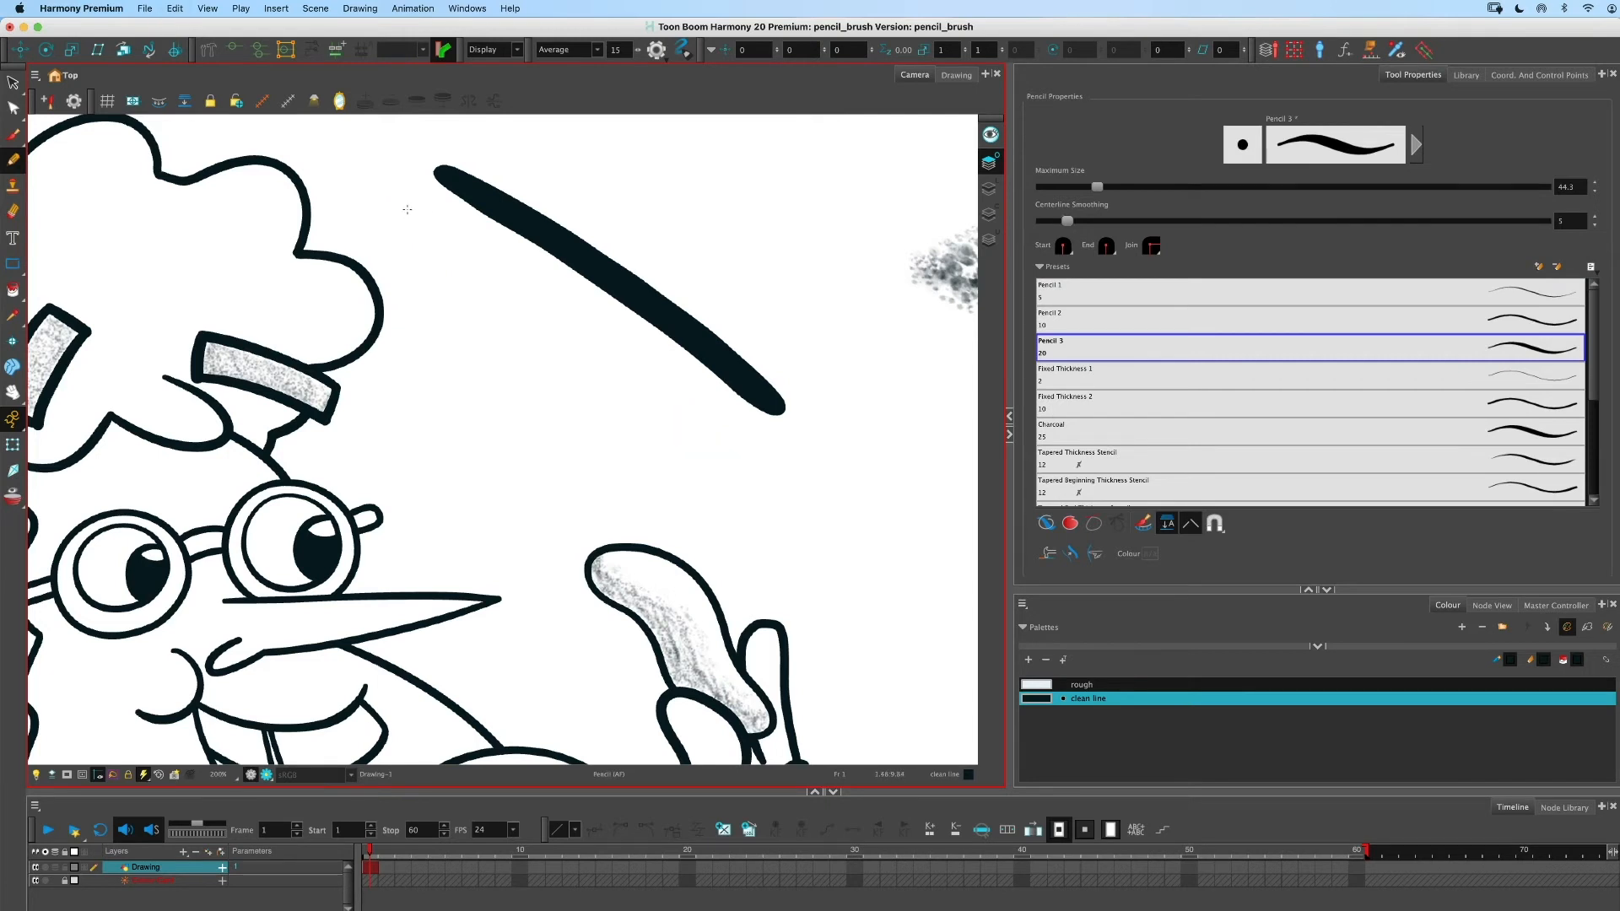
left_click_drag(398, 208, 789, 516)
key("super+z")
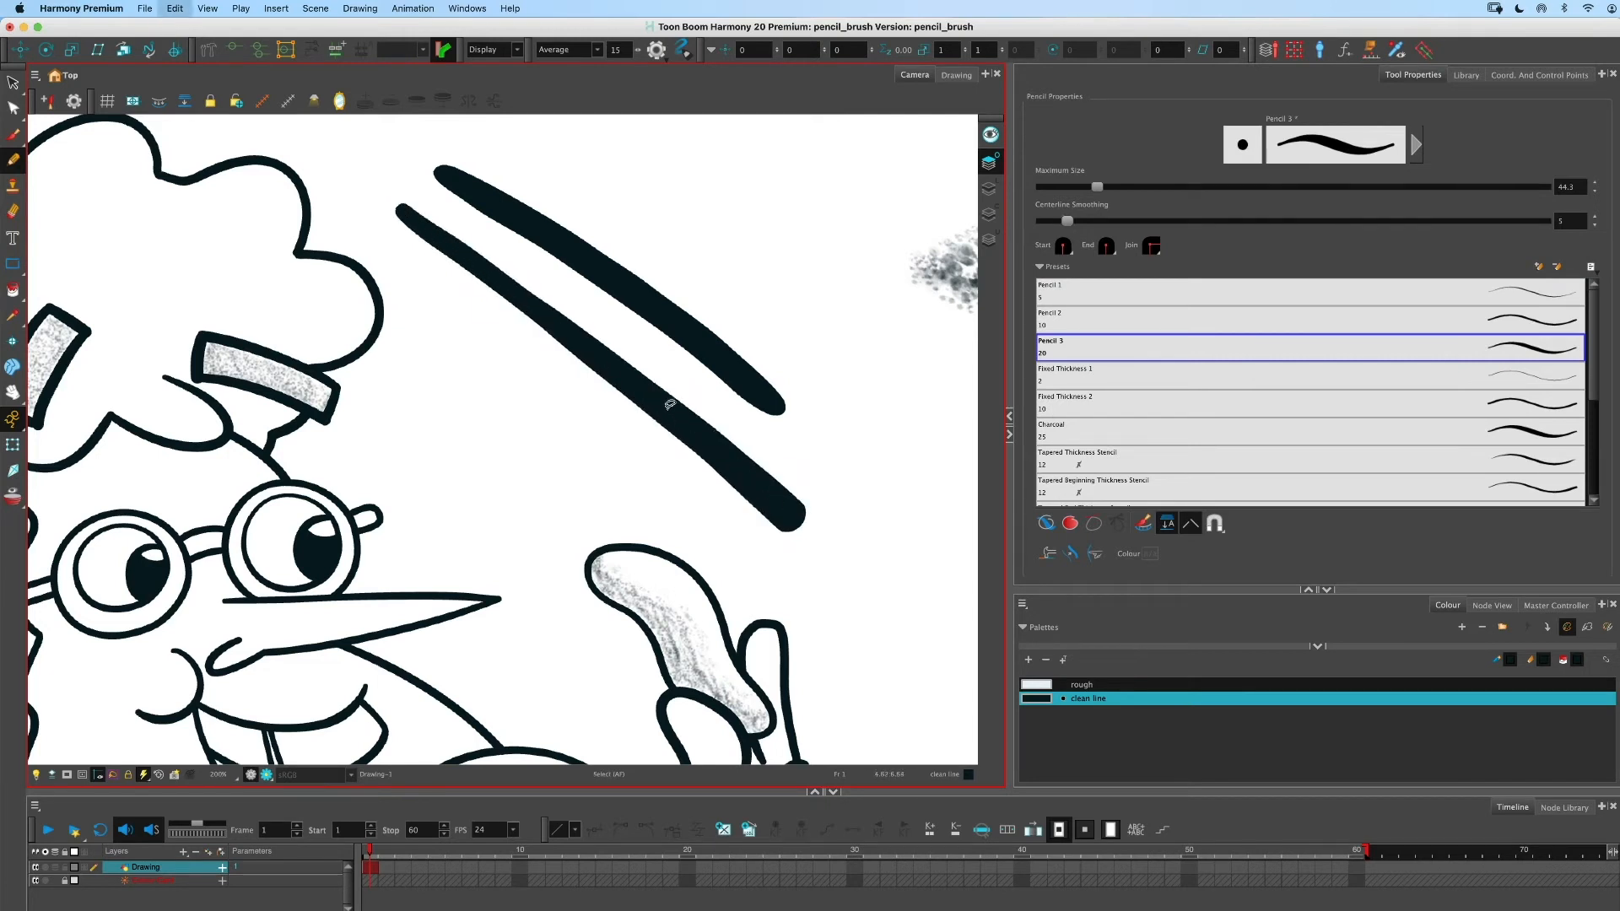
- Resize the pencil interactively to about 16 and draw a diagonal line parallel to the brush stroke
key("o")
left_click_drag(464, 287, 470, 287)
left_click_drag(396, 209, 742, 476)
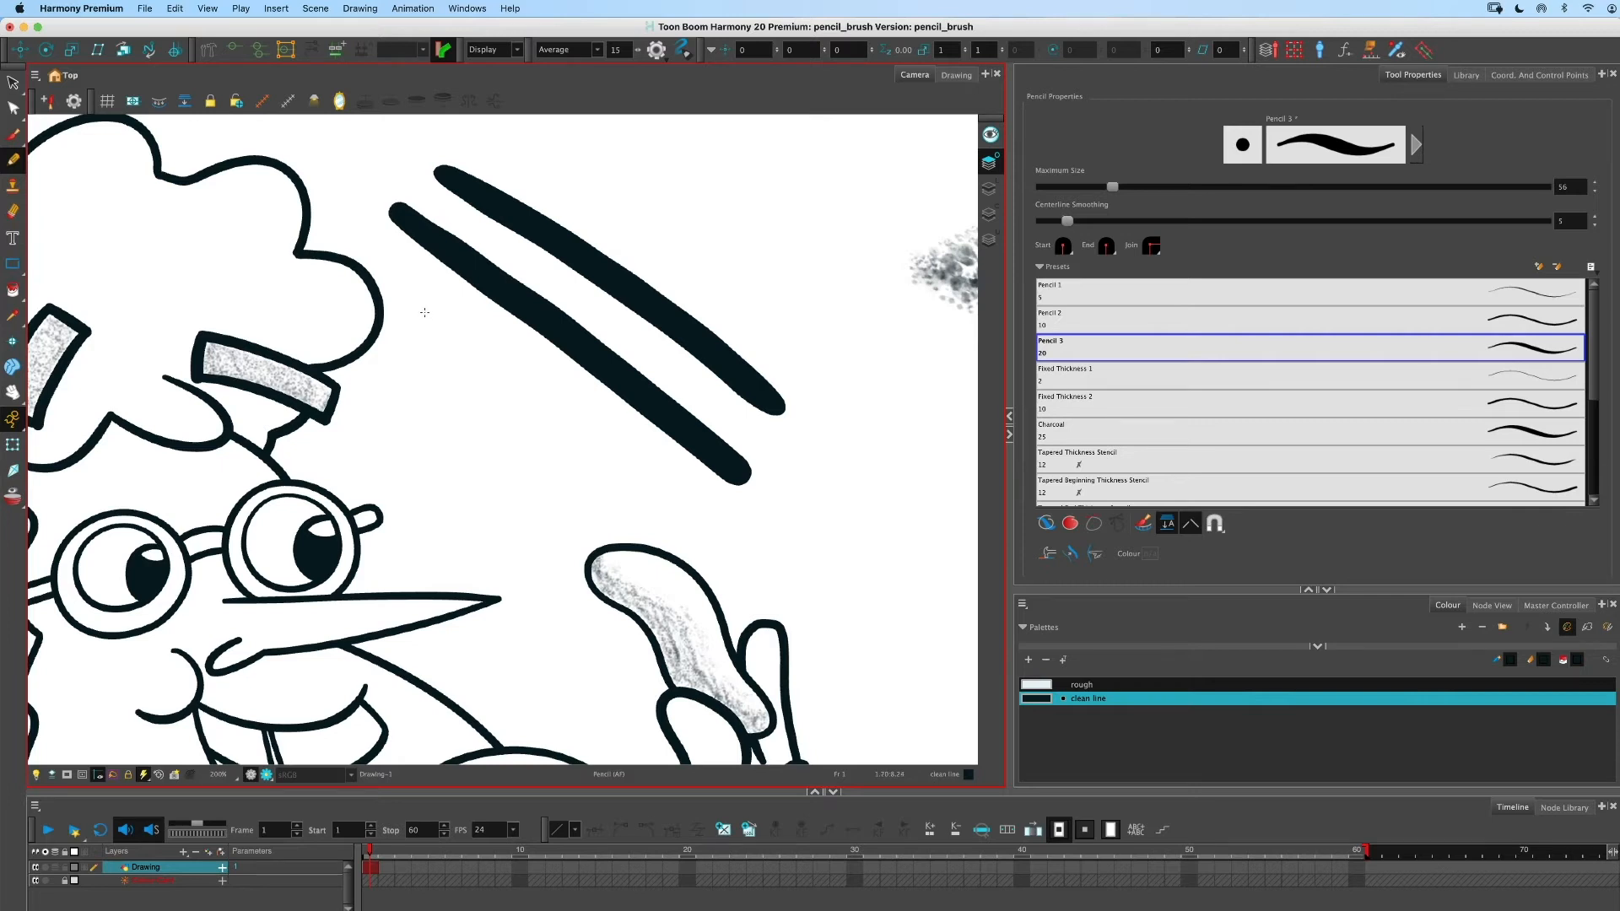
- Toggle the stroke outline display and zoom in to compare the pencil line with the brush stroke
key("k")
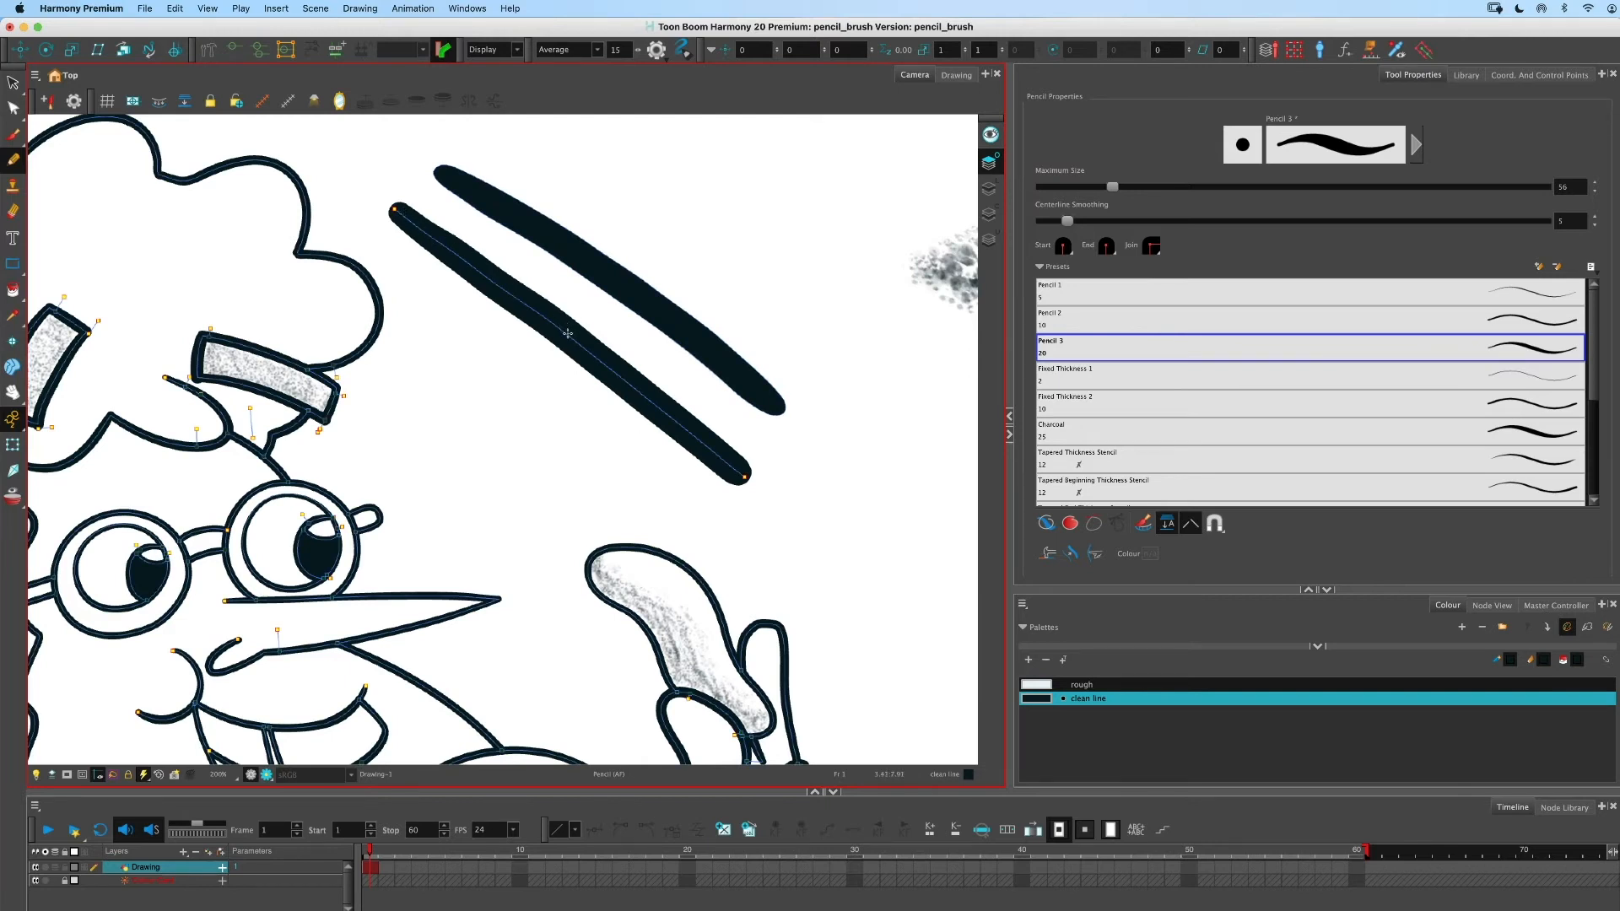
key("2")
key("2")
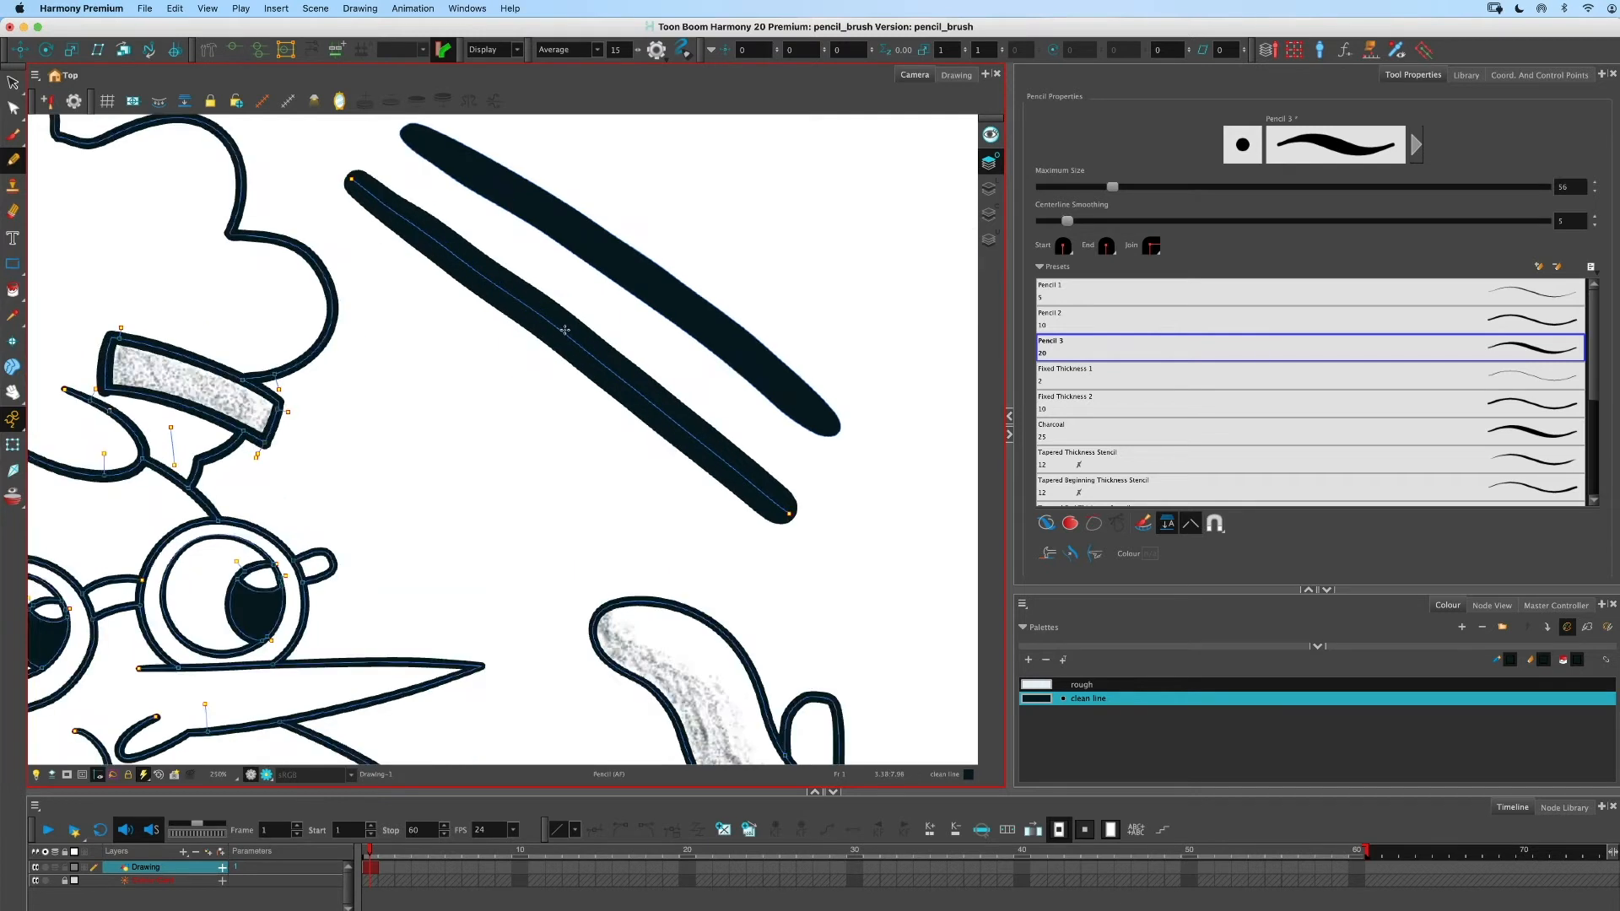
left_click_drag(482, 357, 457, 482)
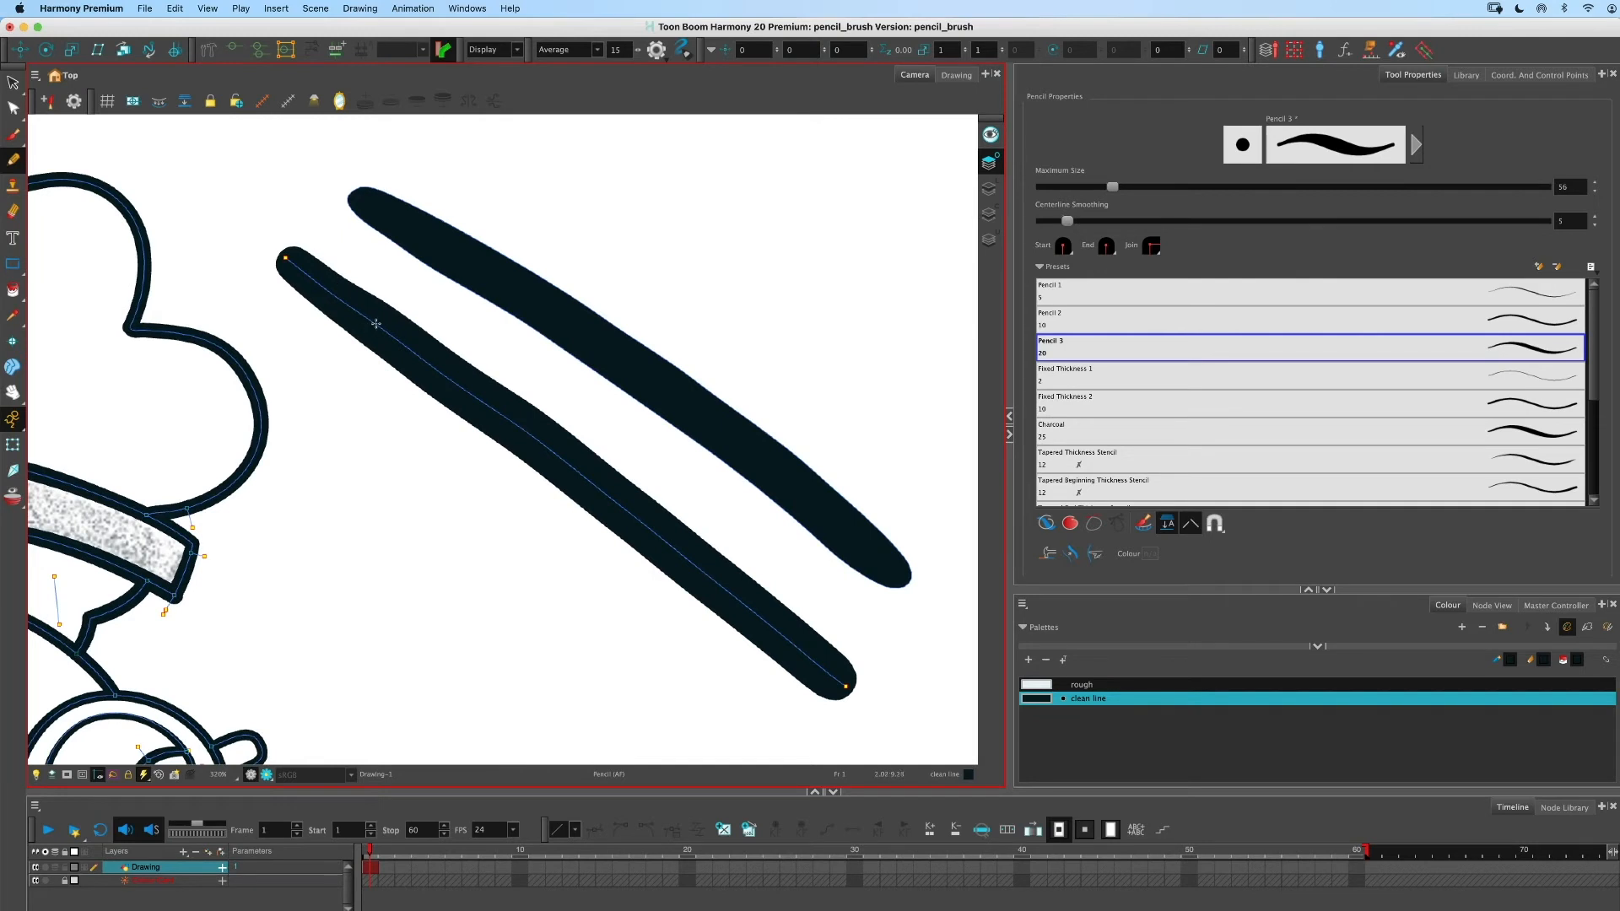
- Switch to the Stroke tool and draw an invisible diagonal stroke below the pencil line
left_click(13, 289)
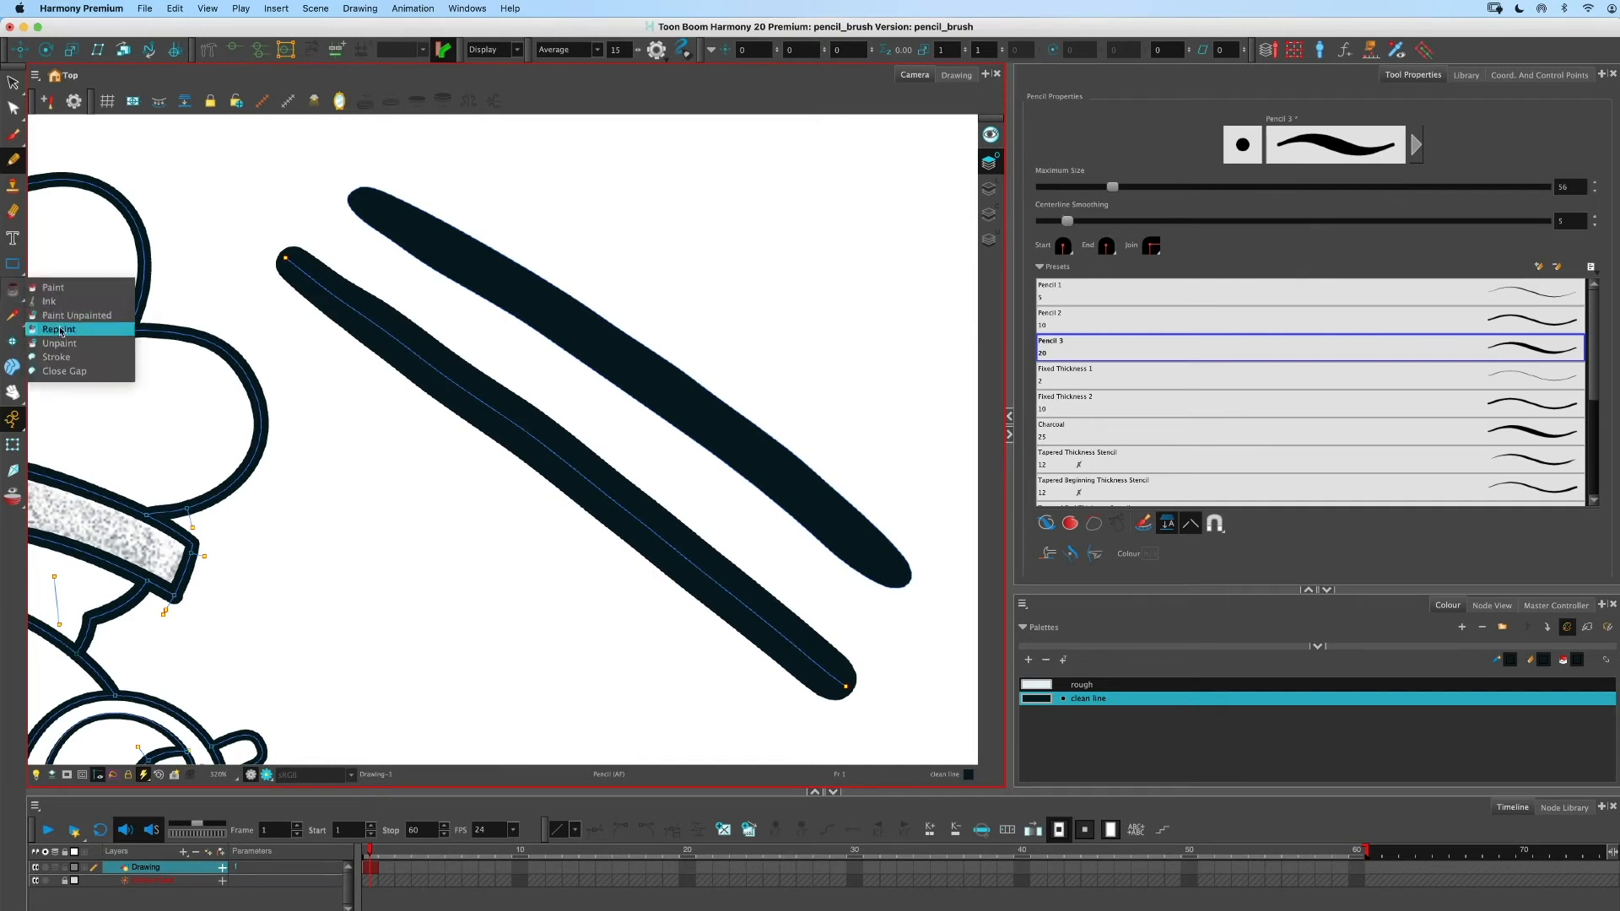
left_click(74, 358)
left_click_drag(345, 430, 630, 669)
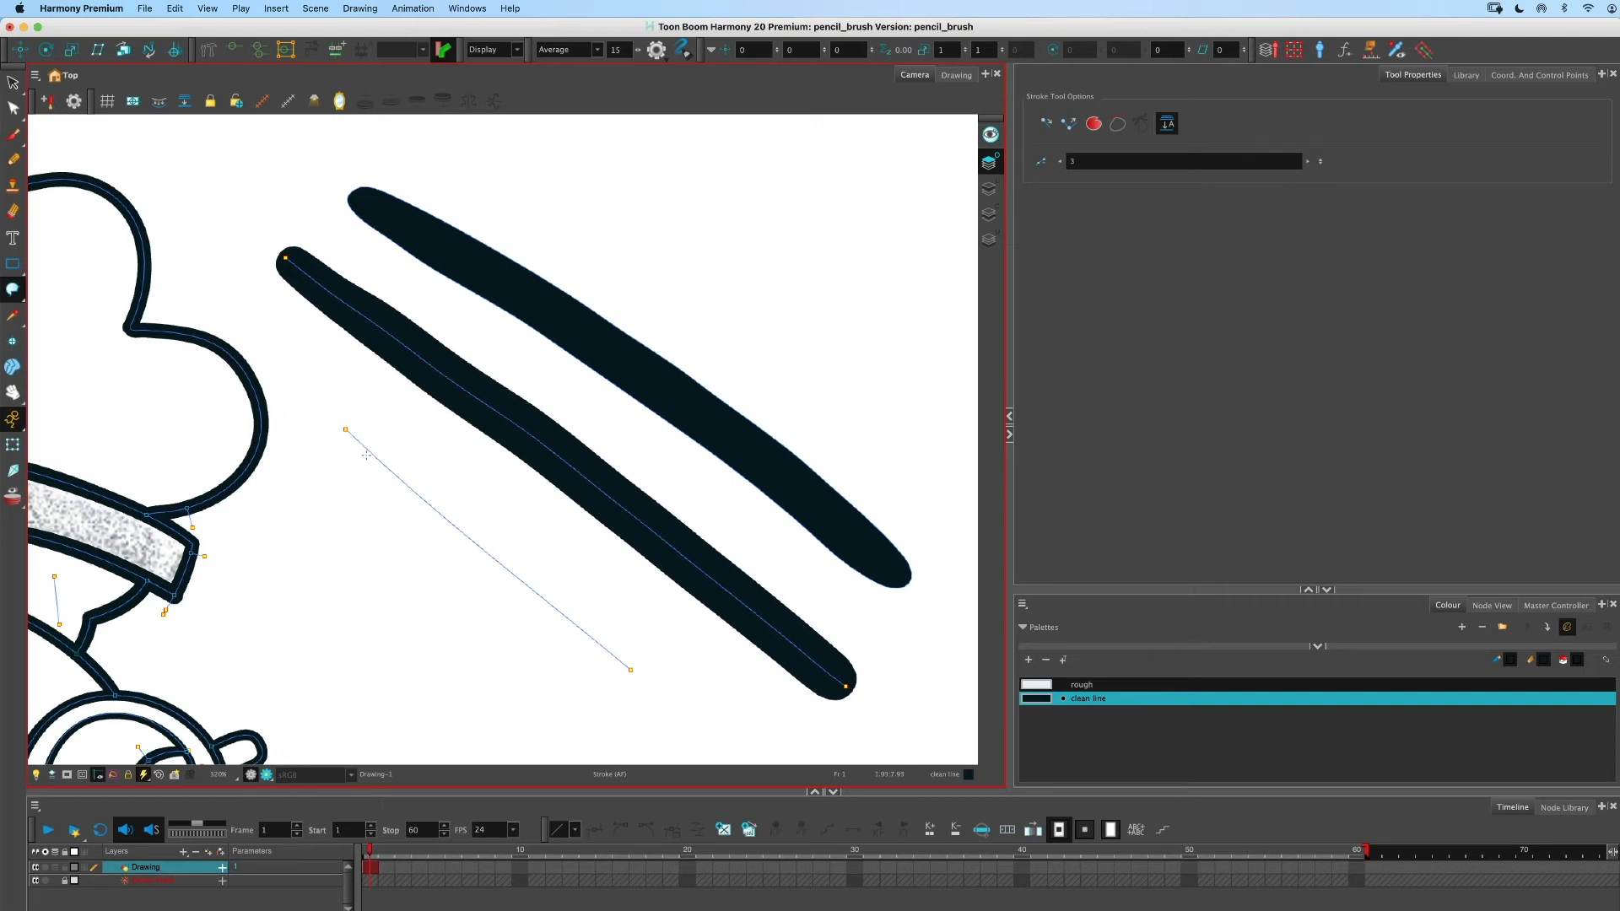
key("k")
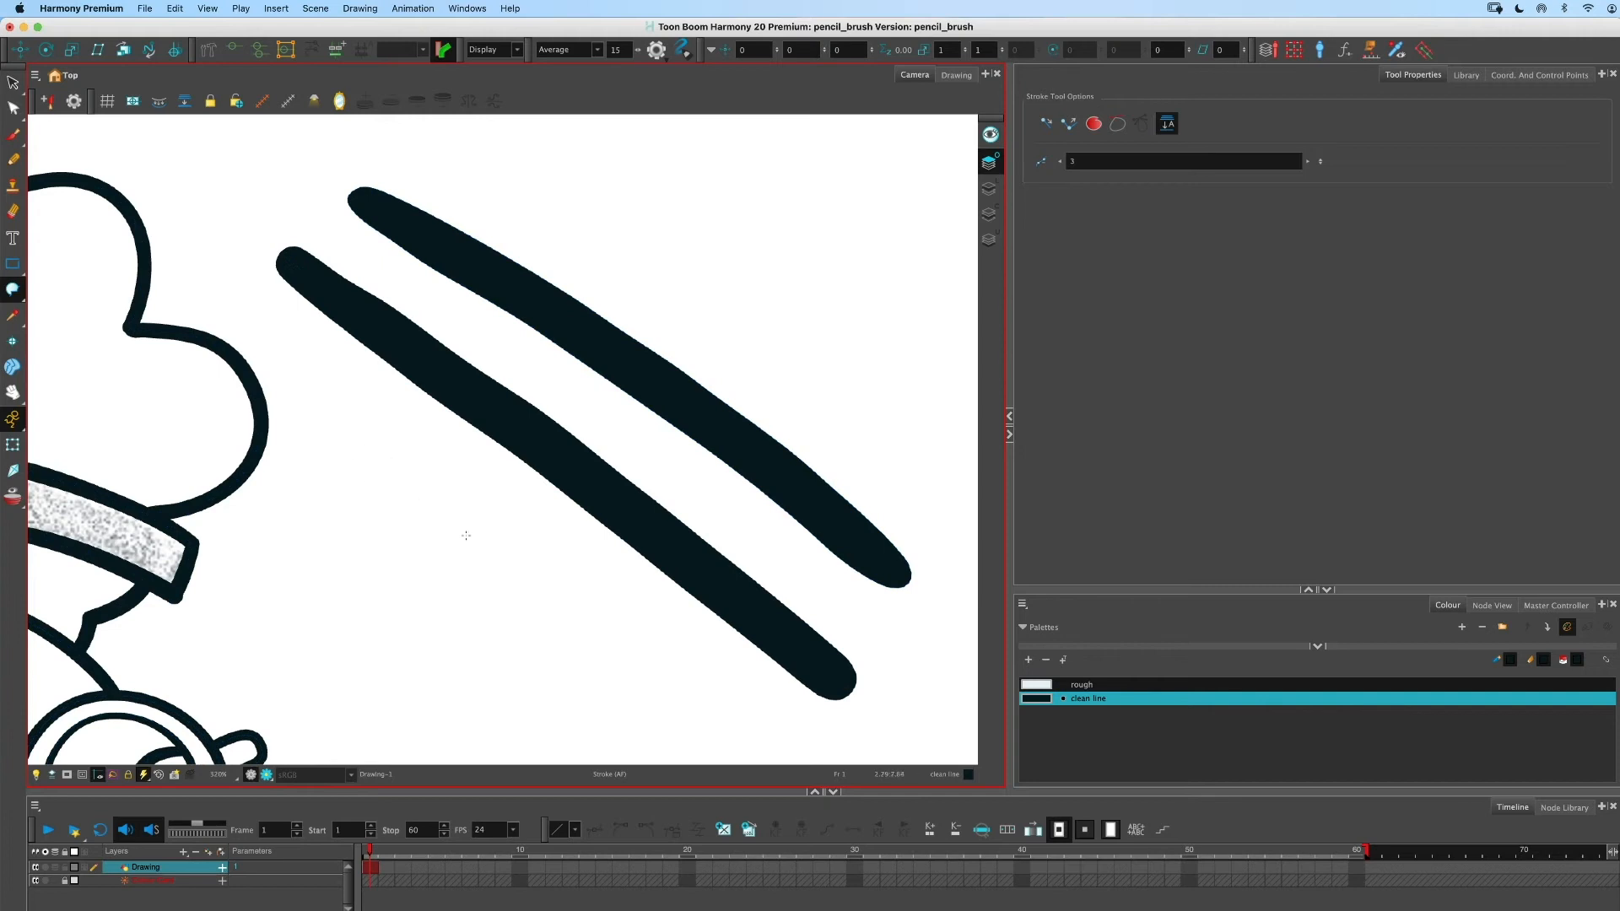
key("k")
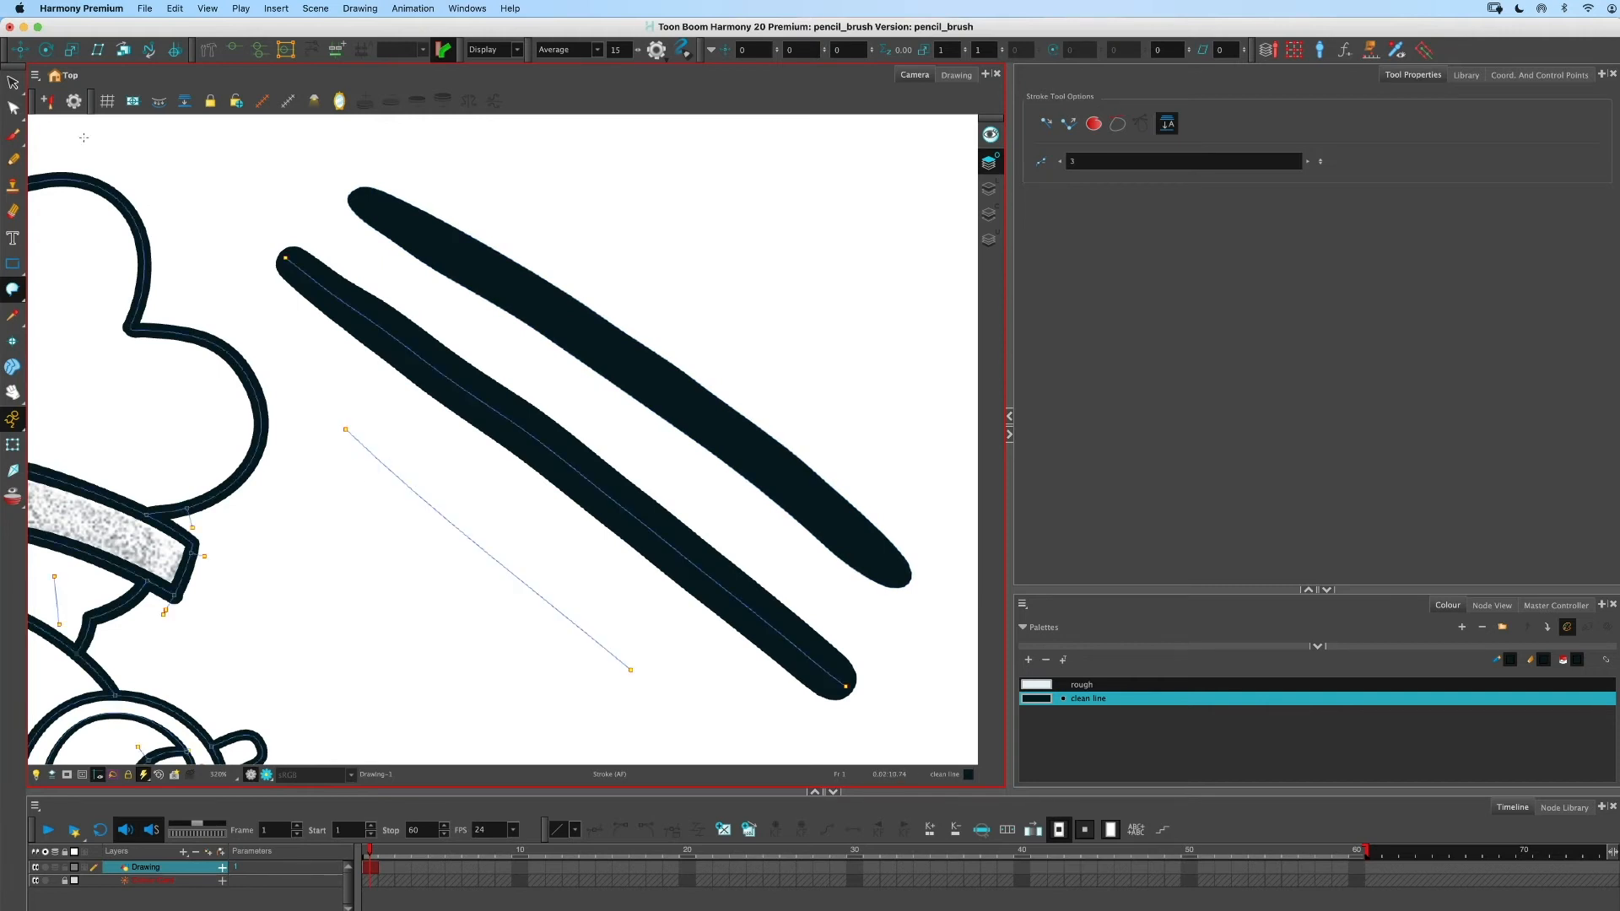
- Inspect the strokes with the Select and Contour Editor tools, returning to the Pencil tool
left_click(13, 82)
left_click(347, 431)
left_click(354, 493)
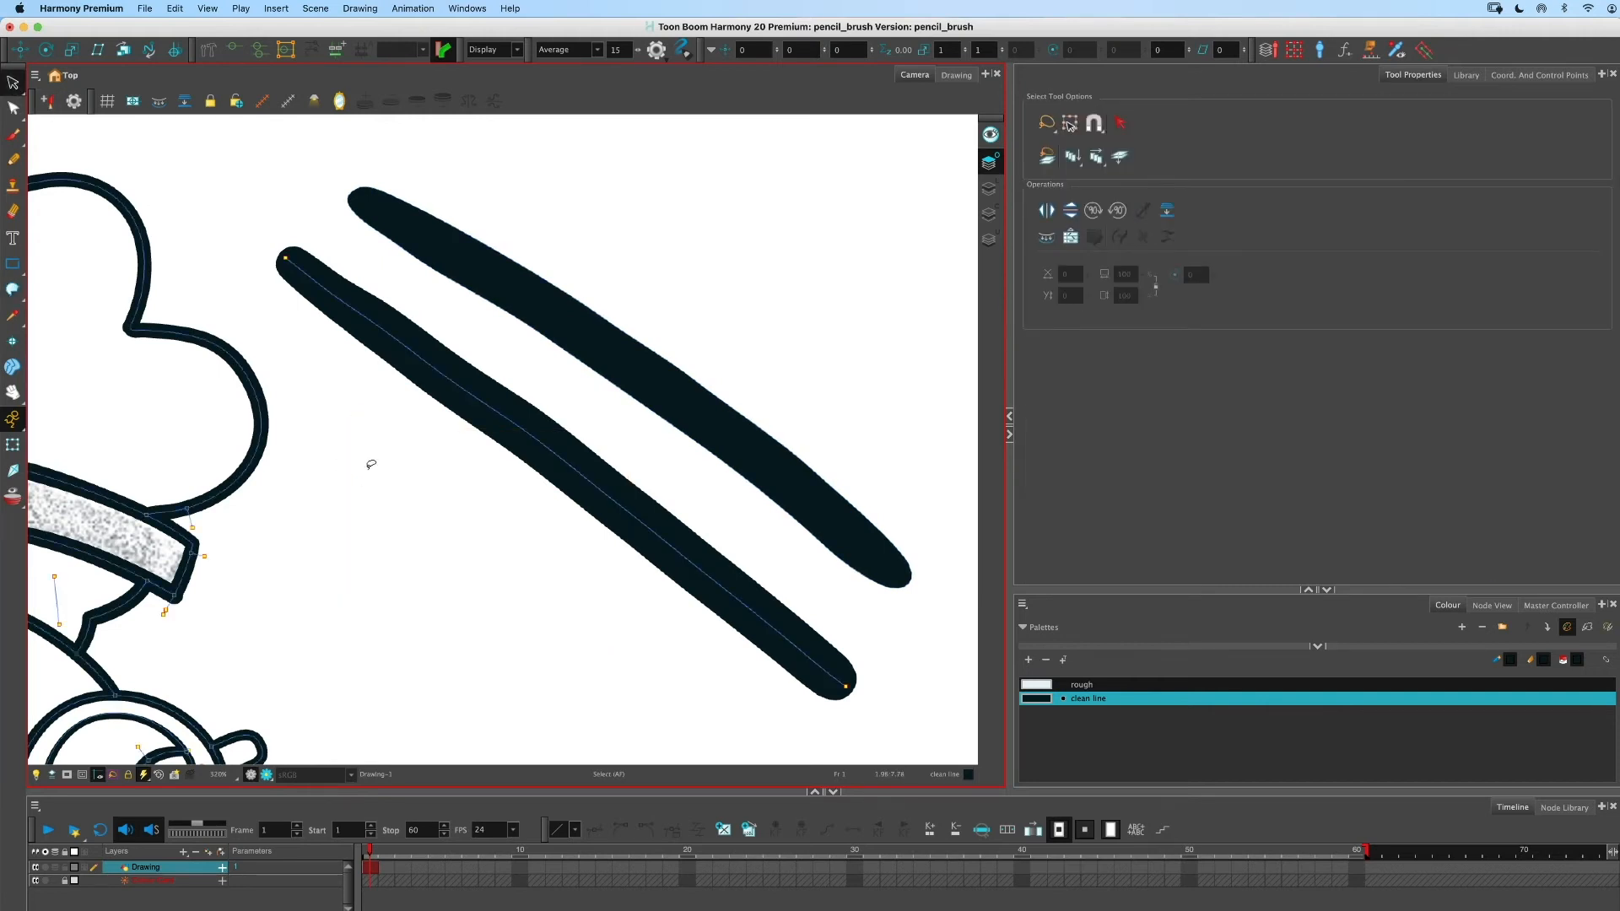
key("k")
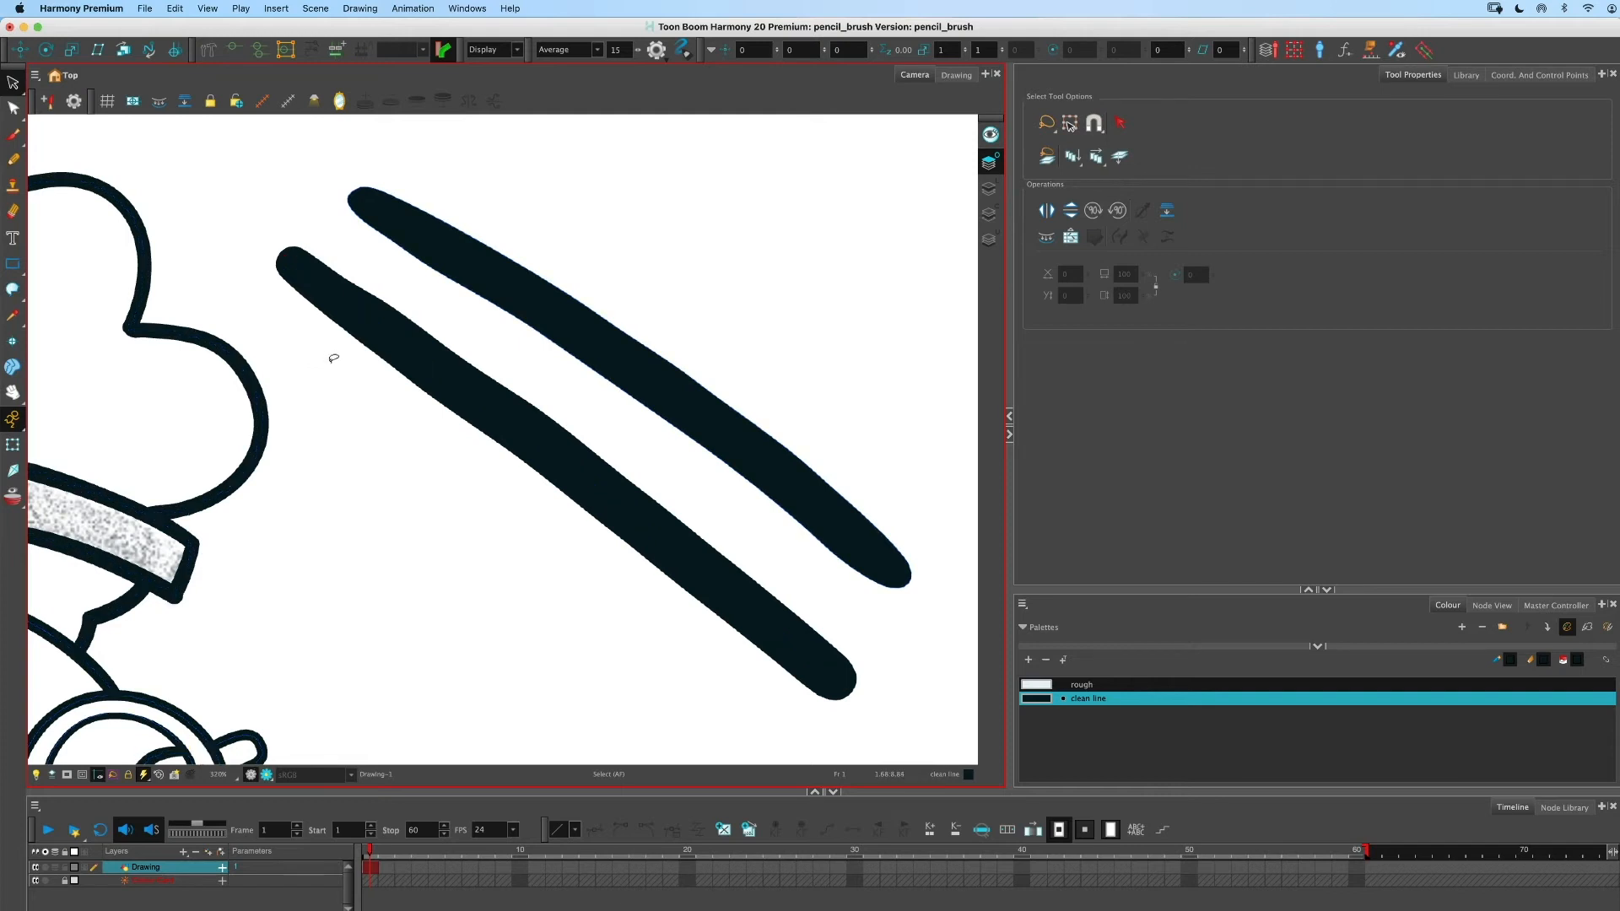
key("k")
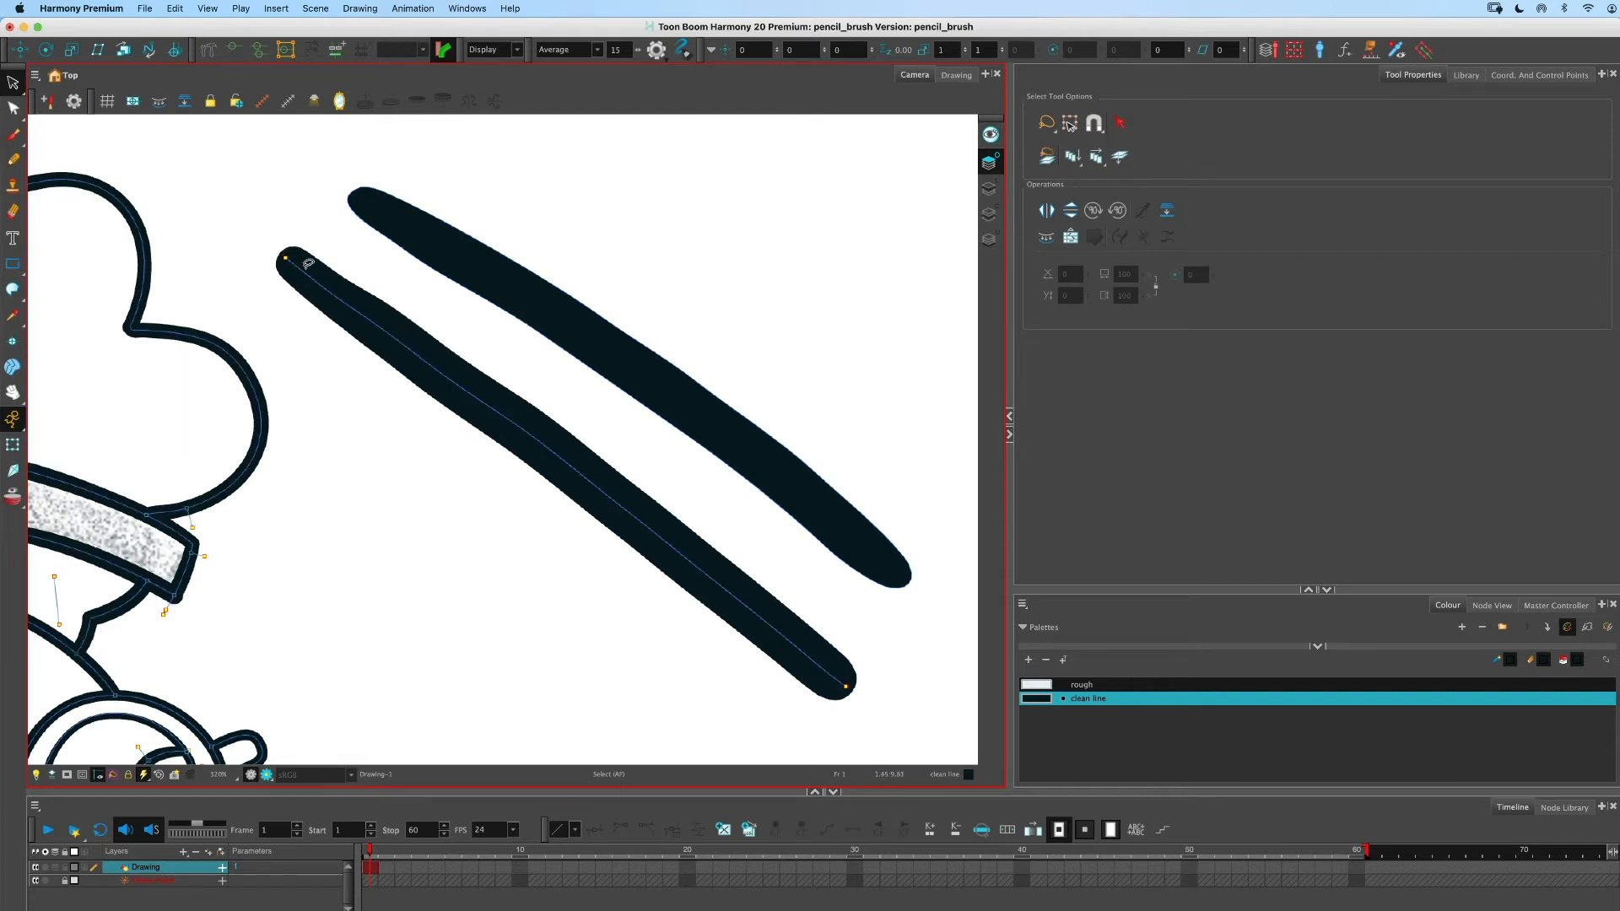
left_click(12, 108)
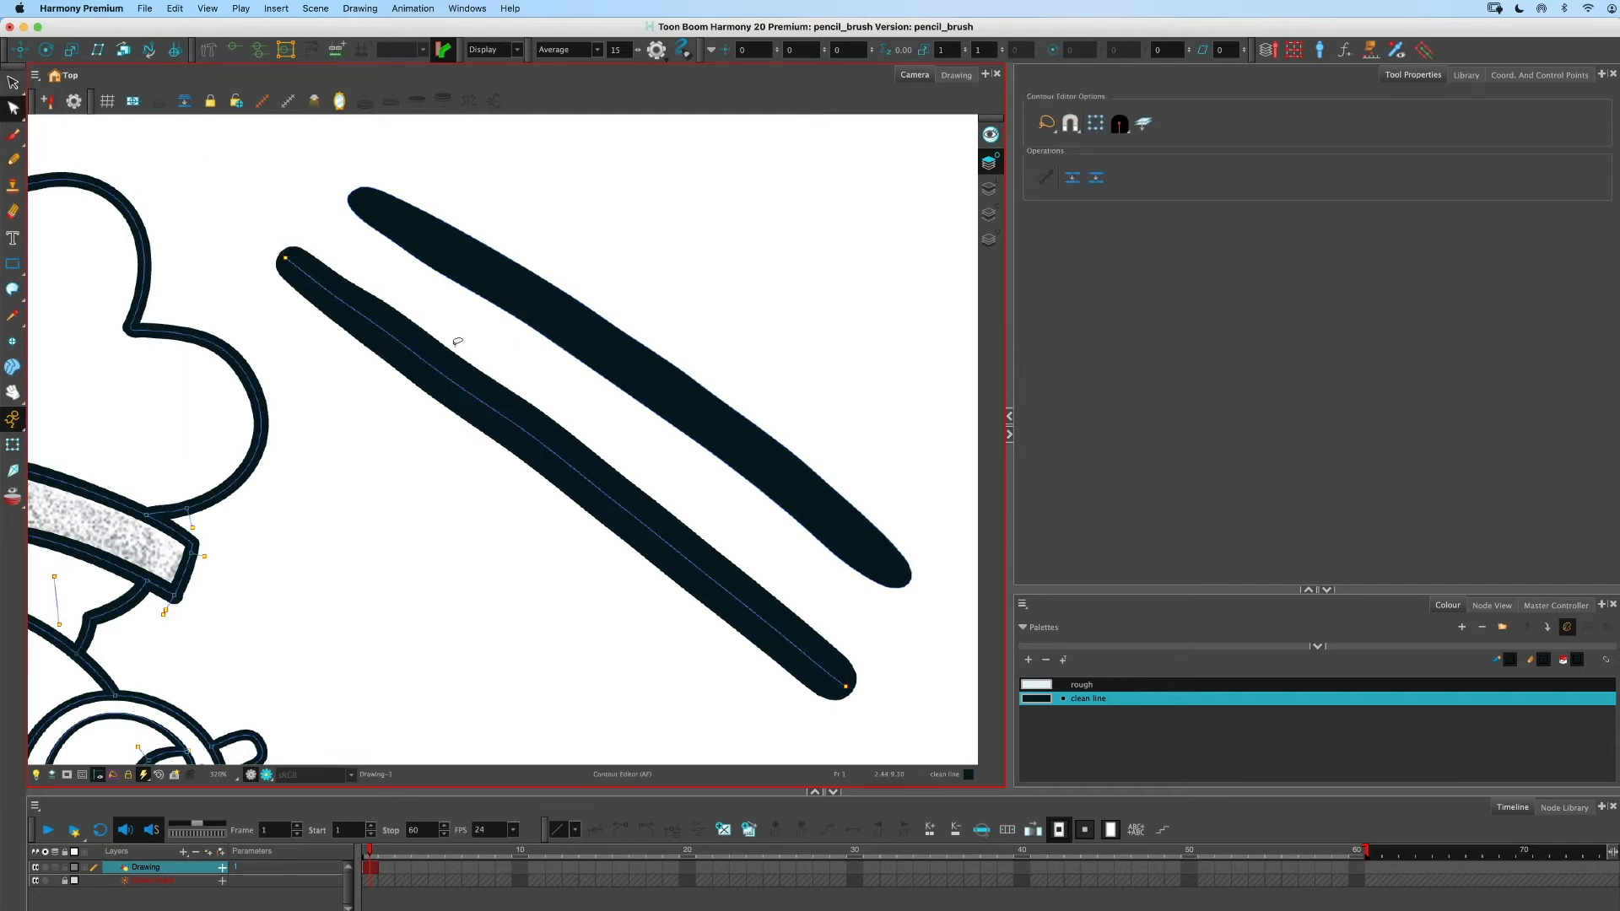
left_click(13, 161)
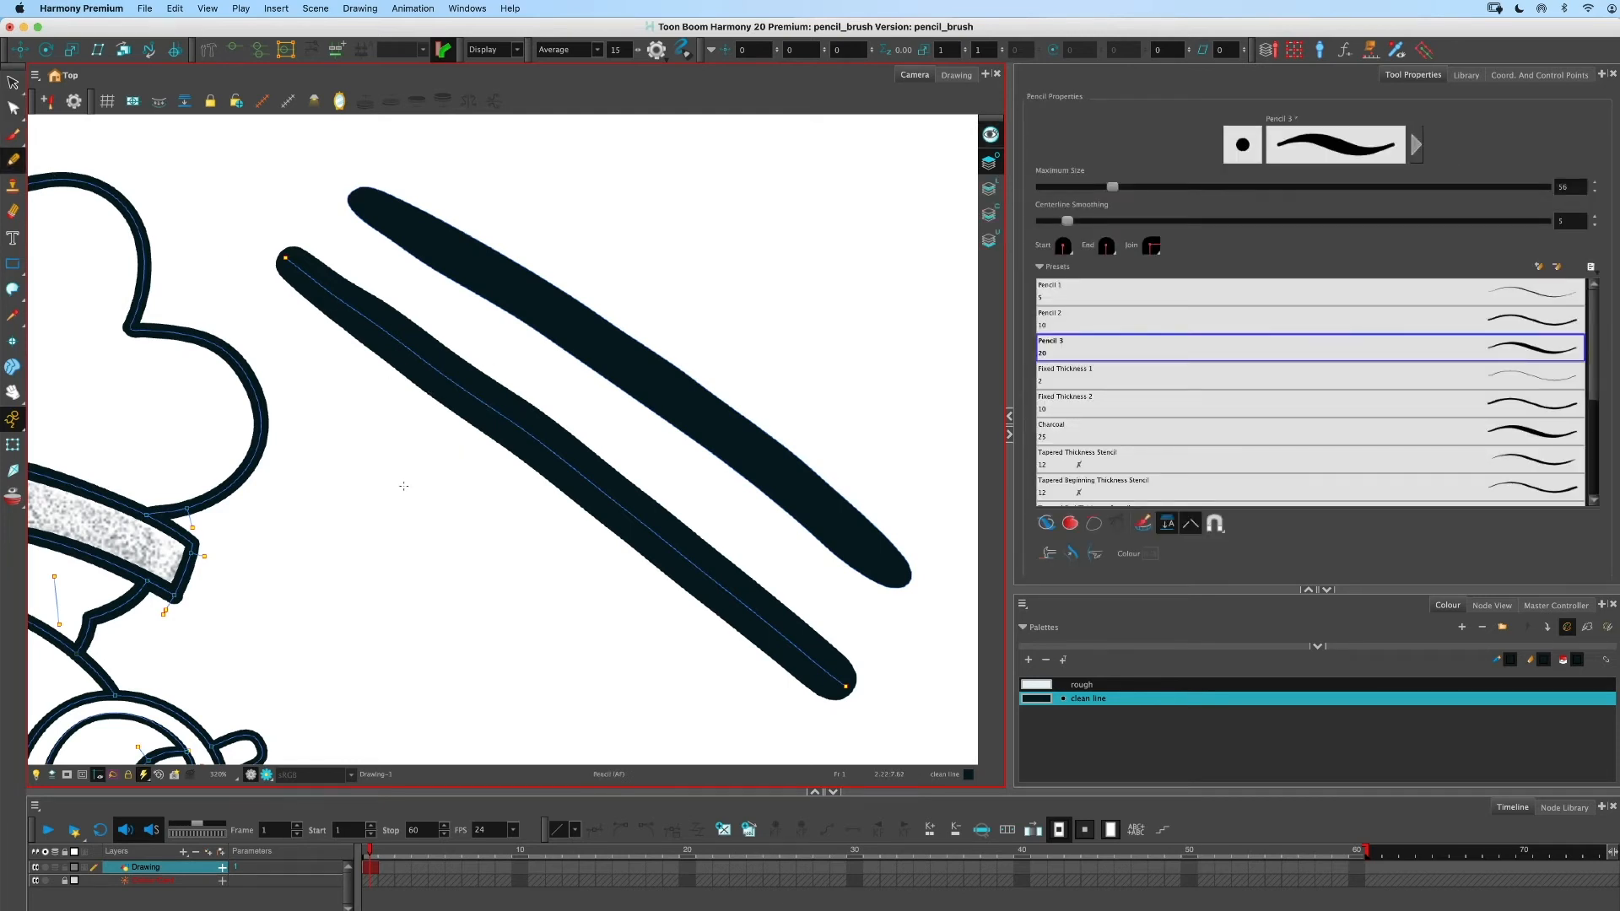
- Write the word Pencil with the pencil beside the pencil line
mouse_move(399, 488)
left_mouse_down()
mouse_move(425, 446)
mouse_move(442, 455)
mouse_move(449, 503)
mouse_move(497, 513)
mouse_move(533, 558)
left_mouse_up()
left_click(528, 519)
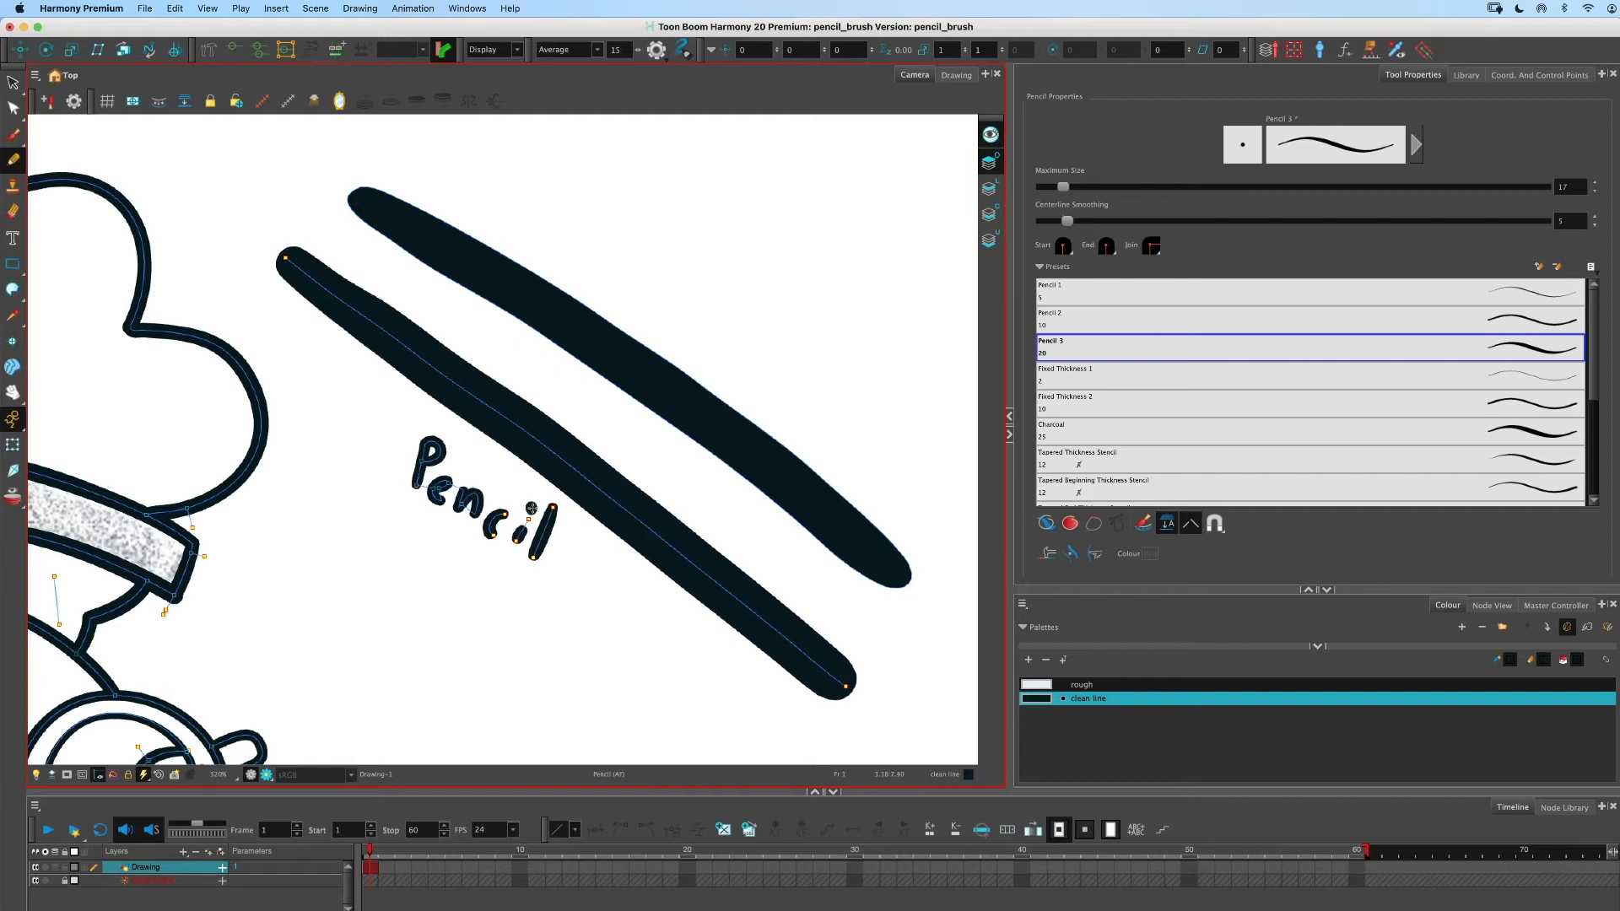
- Switch to the Brush tool and write the word Brush beside the brush stroke
key("alt+b")
mouse_move(599, 269)
left_mouse_down()
mouse_move(621, 308)
mouse_move(647, 260)
mouse_move(626, 254)
mouse_move(694, 345)
left_mouse_up()
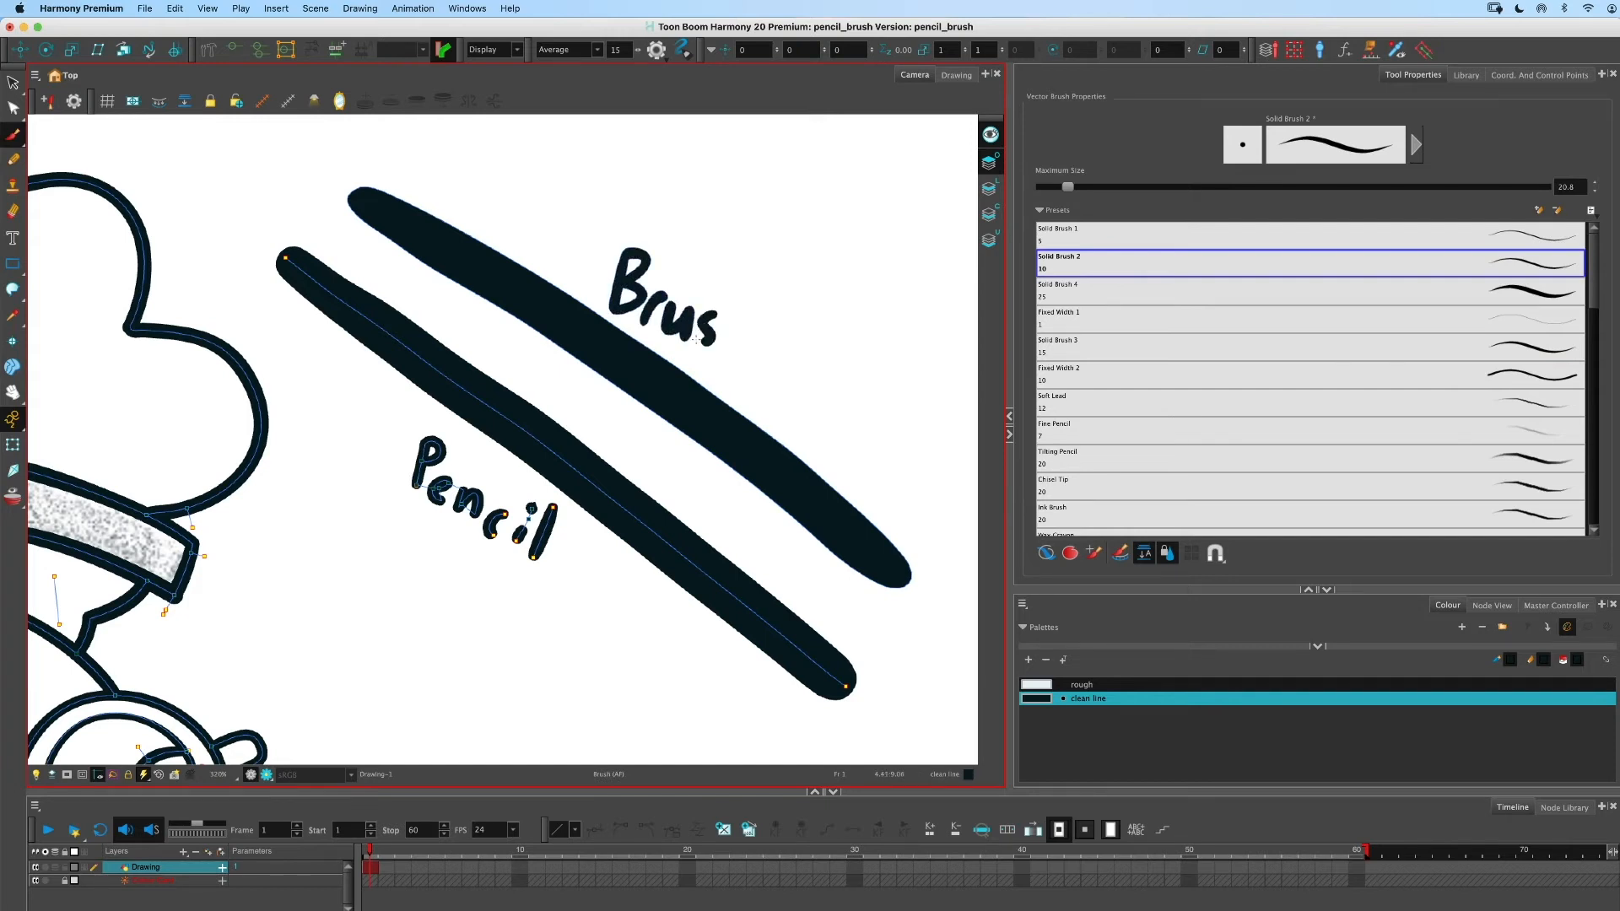
mouse_move(727, 292)
left_mouse_down()
mouse_move(722, 353)
mouse_move(747, 365)
left_mouse_up()
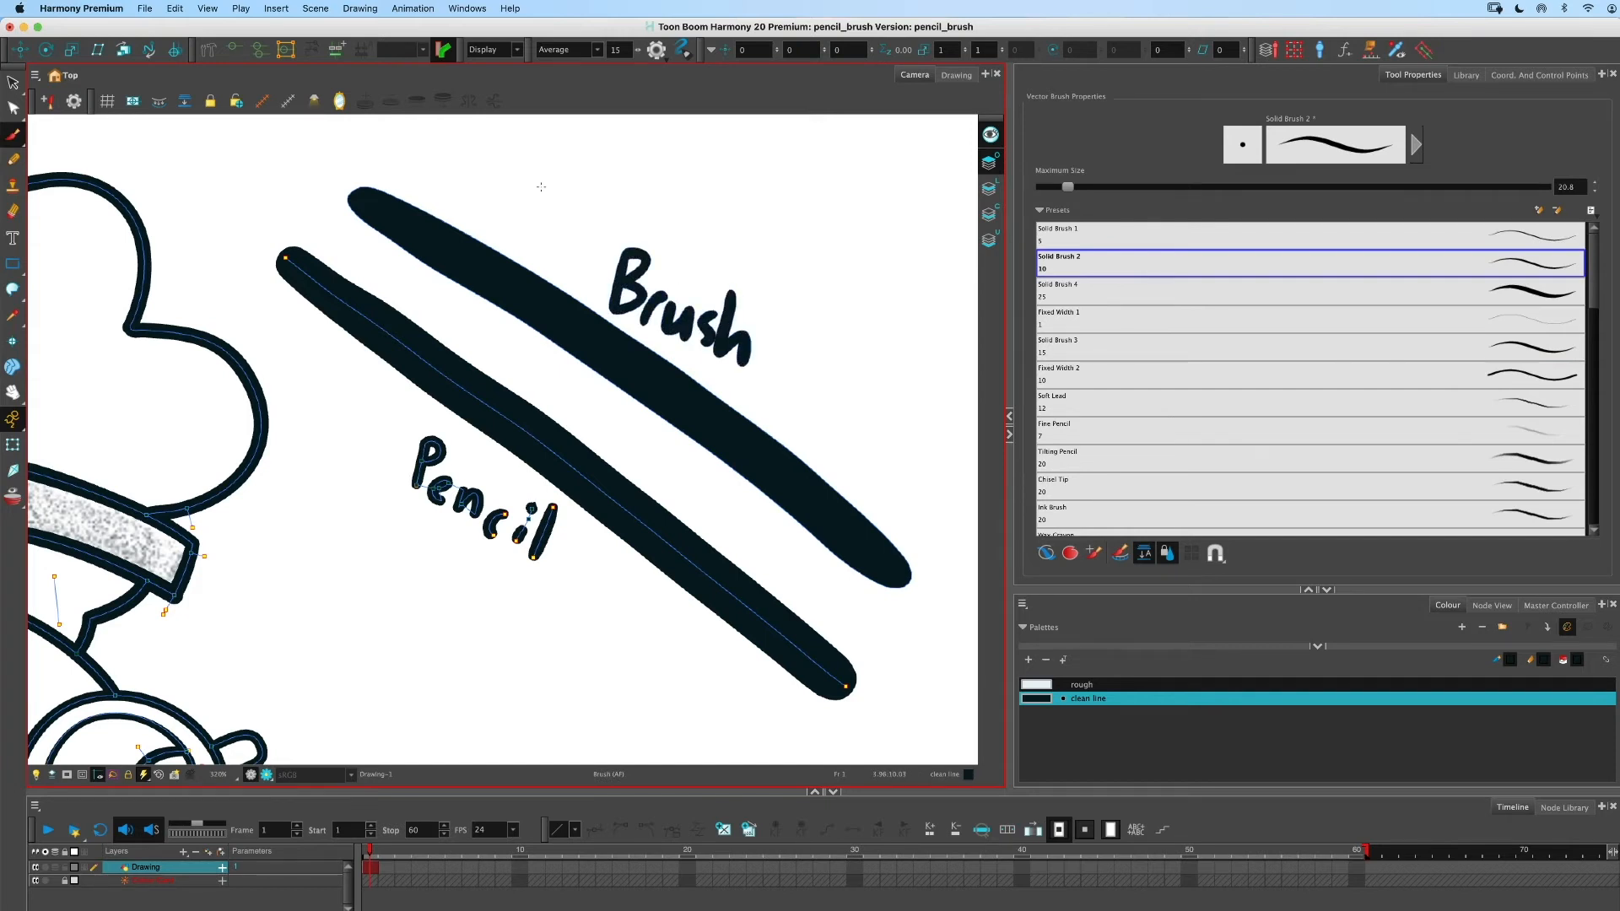
- Switch to the Contour Editor and select the pencil line to examine its centreline points
left_click(13, 159)
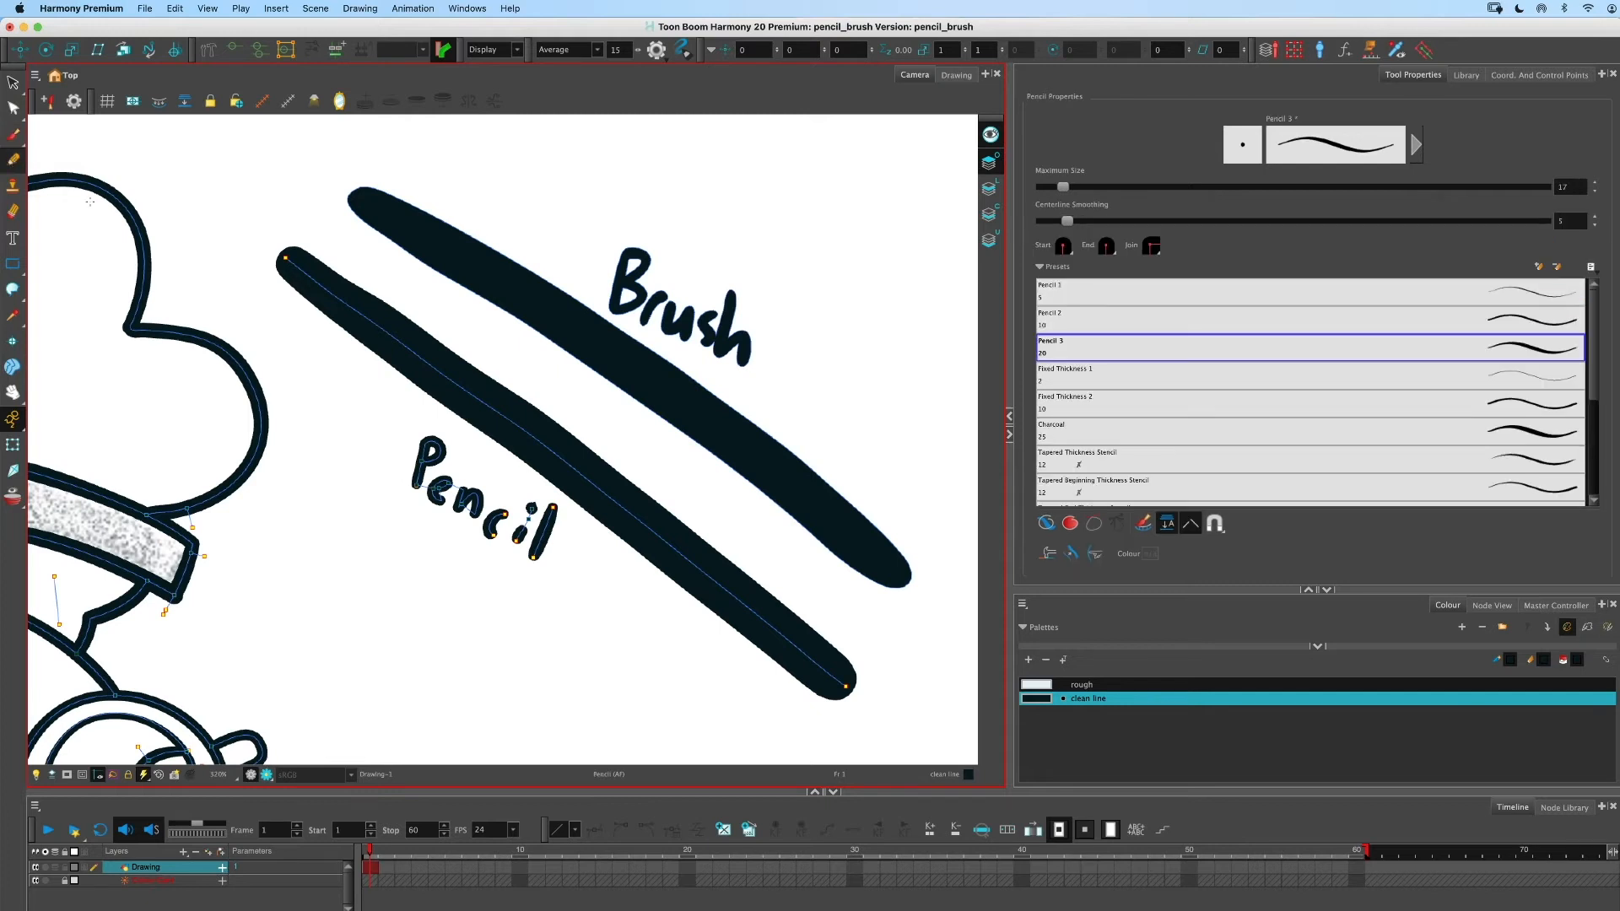
left_click(12, 108)
left_click(387, 437)
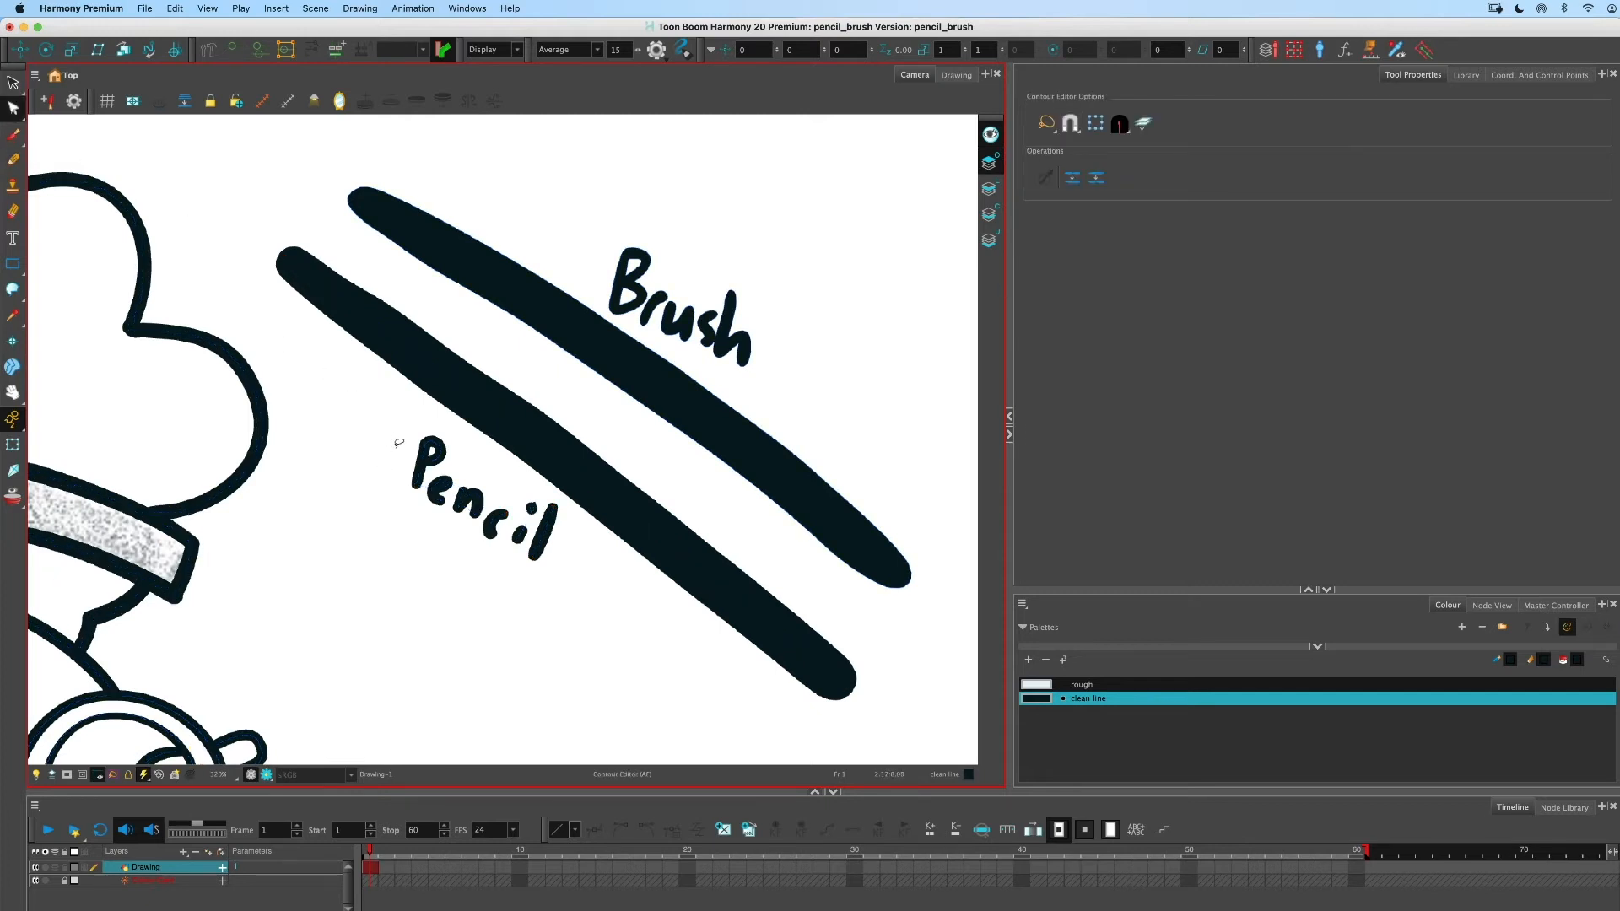
left_click(397, 442)
left_click(397, 438)
left_click(398, 436)
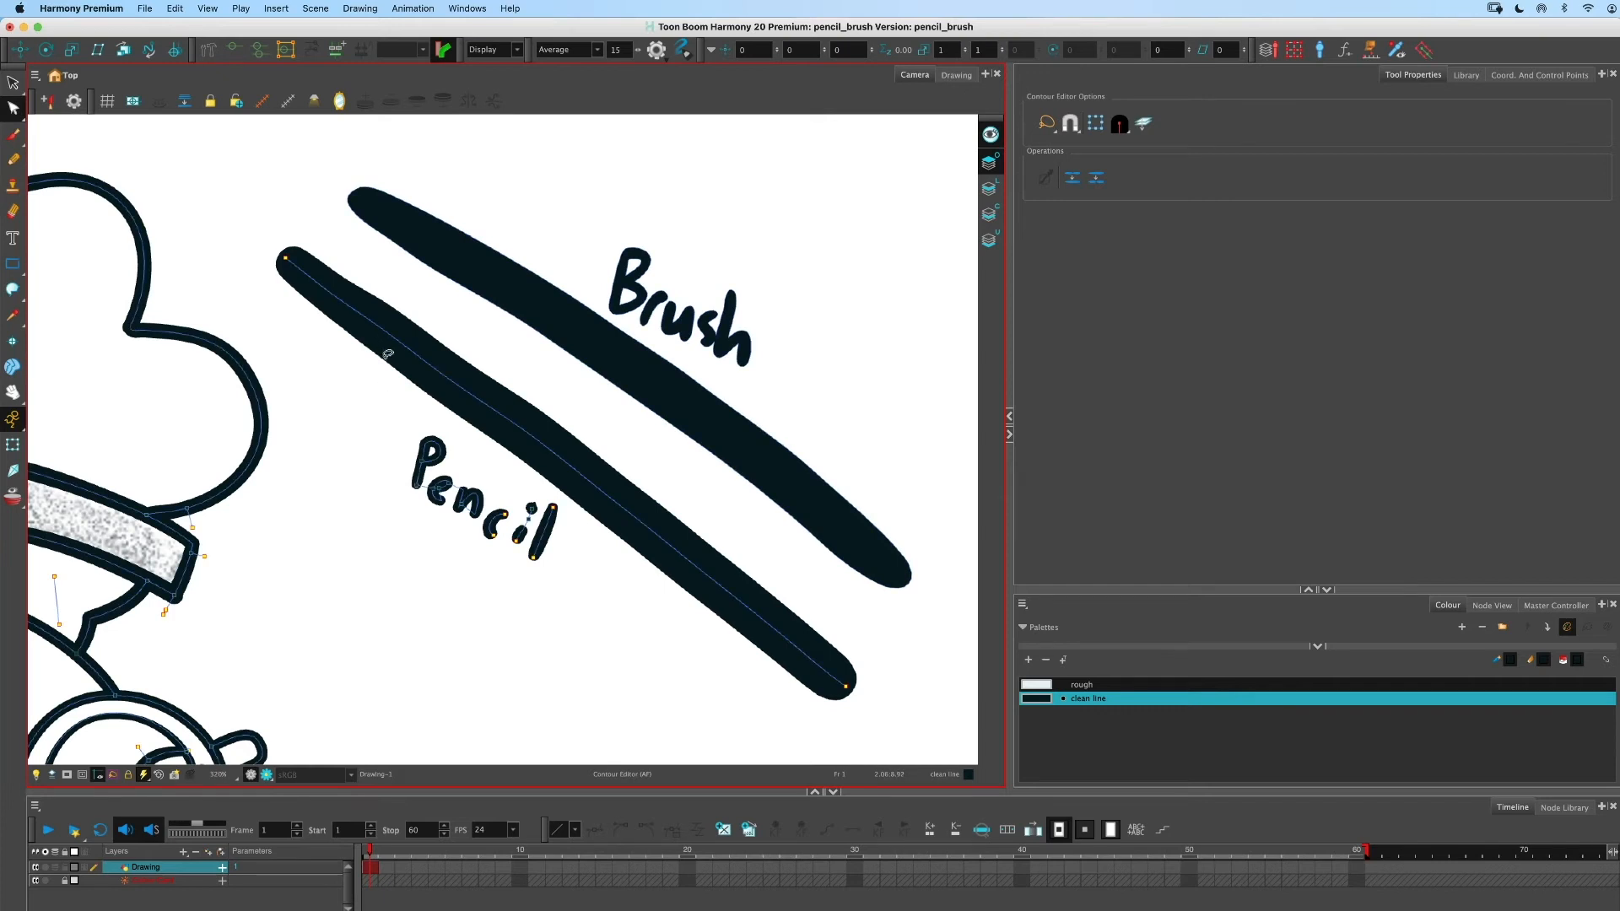
left_click(405, 356)
left_click(473, 394)
left_click(510, 429)
mouse_move(510, 422)
left_mouse_down()
mouse_move(532, 396)
mouse_move(515, 431)
left_mouse_up()
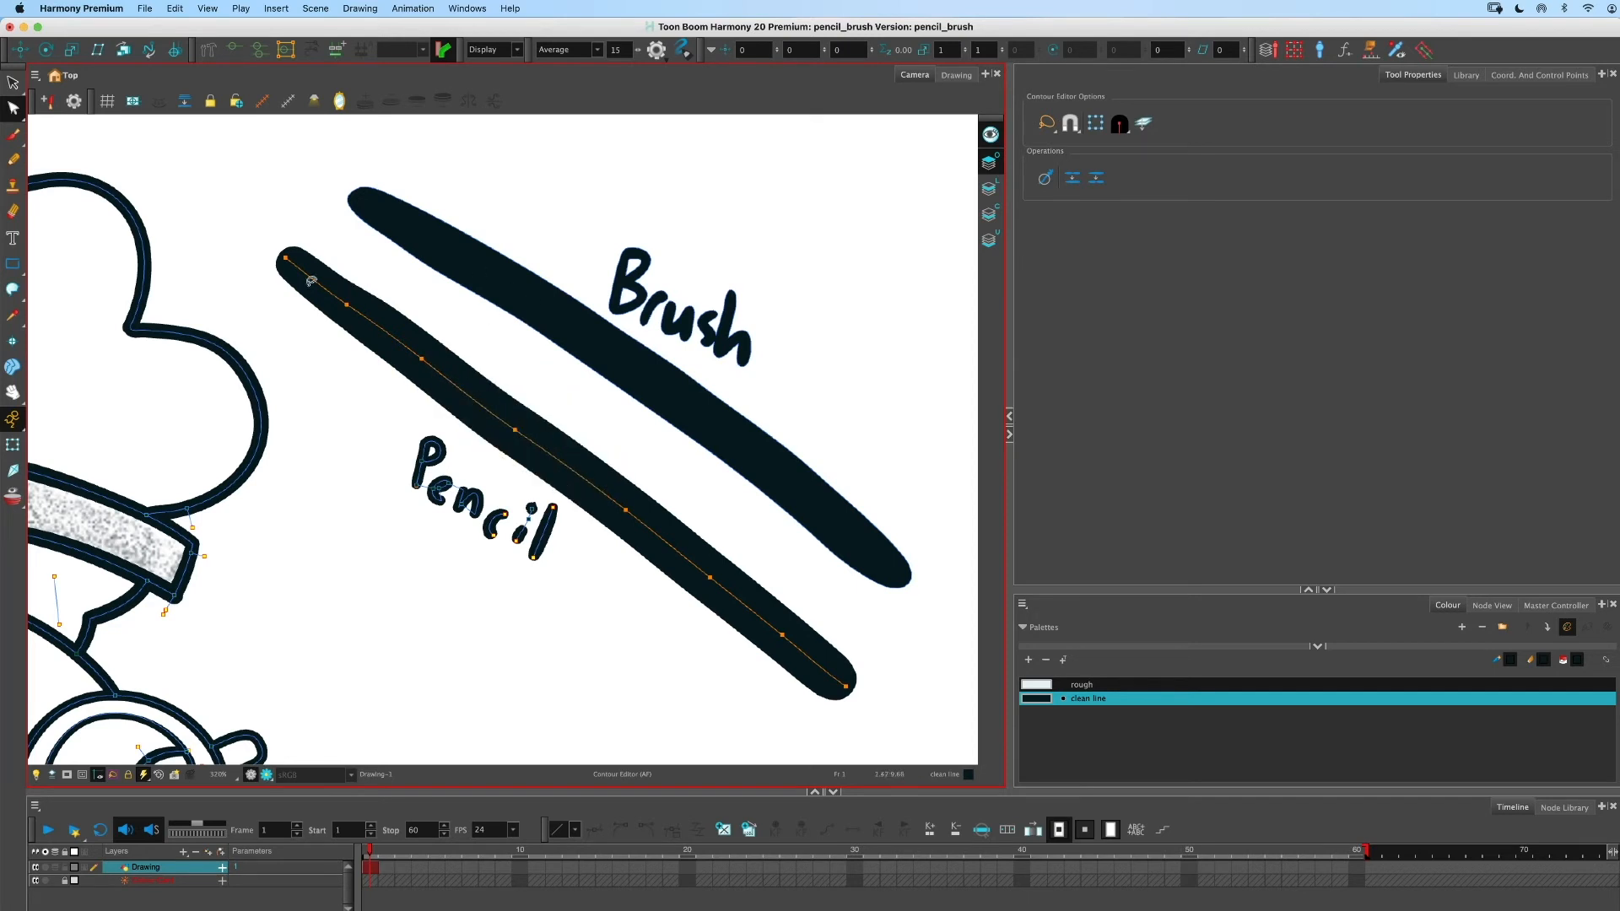
- Reshape the brush stroke's contour by pulling its upper edge into a bulge near the left end
left_click(545, 313)
mouse_move(538, 333)
left_mouse_down()
mouse_move(543, 291)
mouse_move(549, 334)
mouse_move(607, 326)
mouse_move(582, 333)
mouse_move(486, 229)
mouse_move(549, 233)
left_mouse_up()
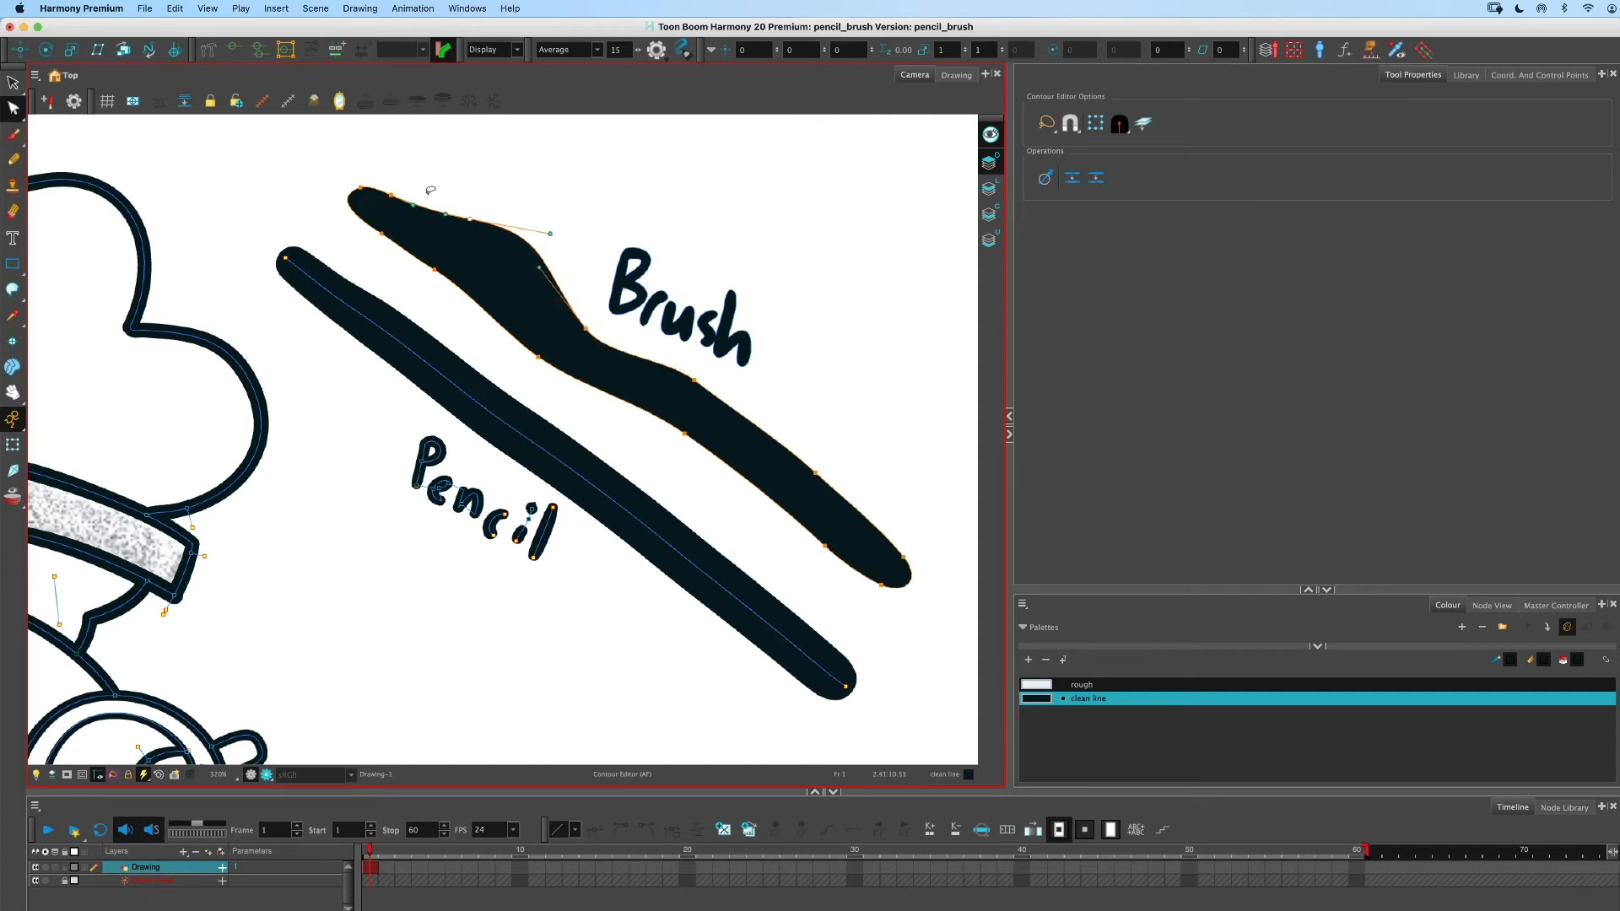
left_click(574, 311)
left_click_drag(587, 329, 588, 319)
left_click(485, 166)
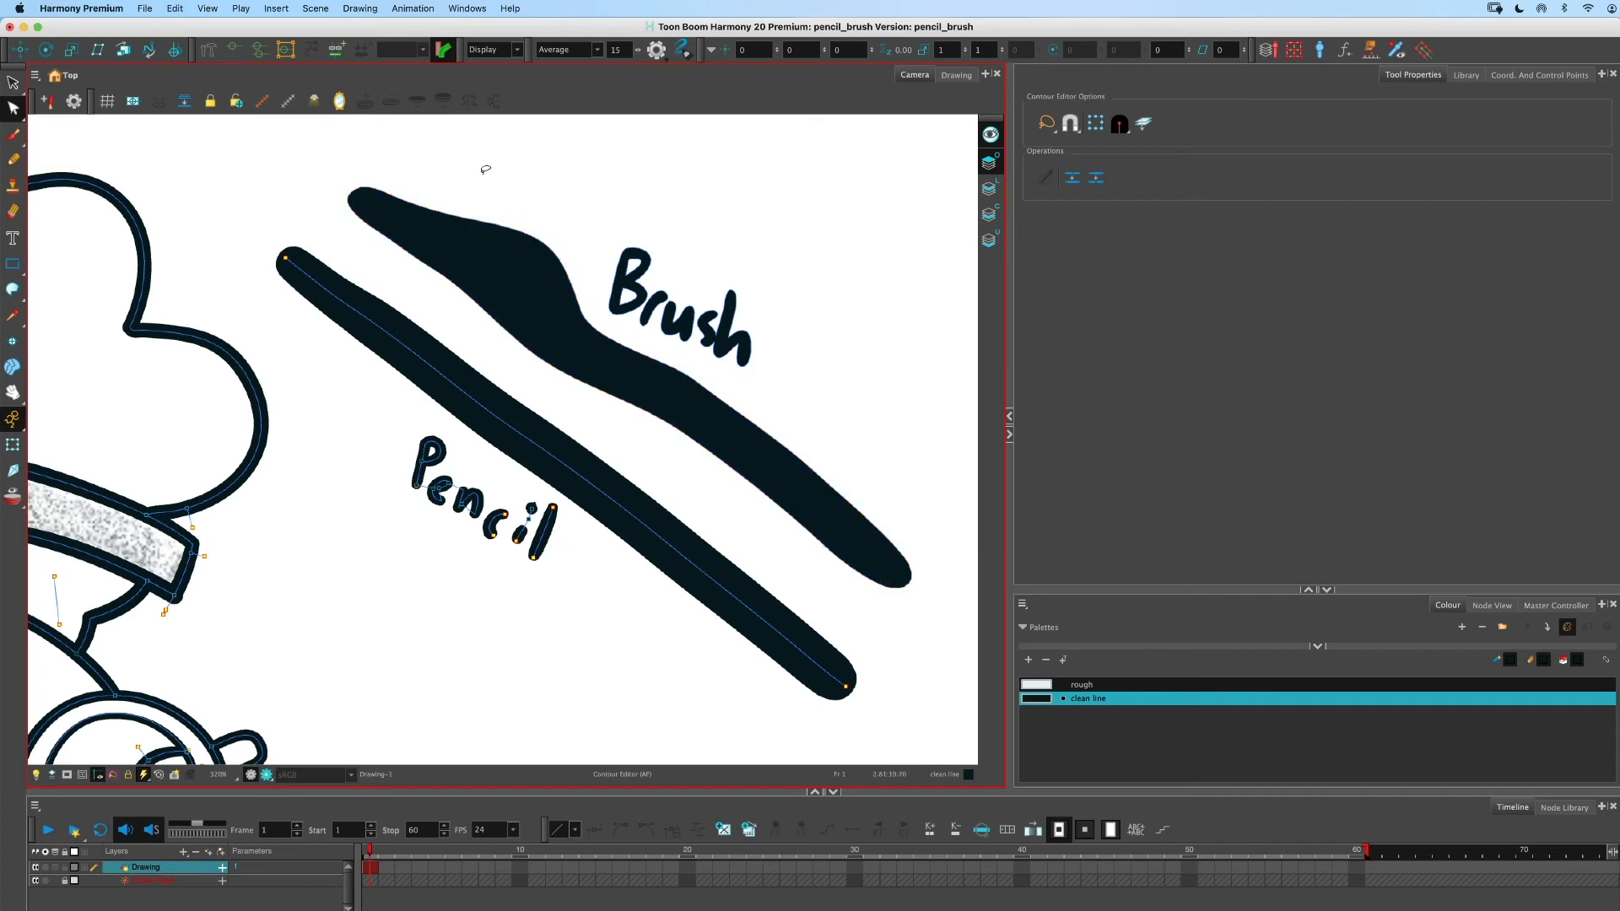
- Bend the pencil line by dragging a point on its centreline
left_click(462, 400)
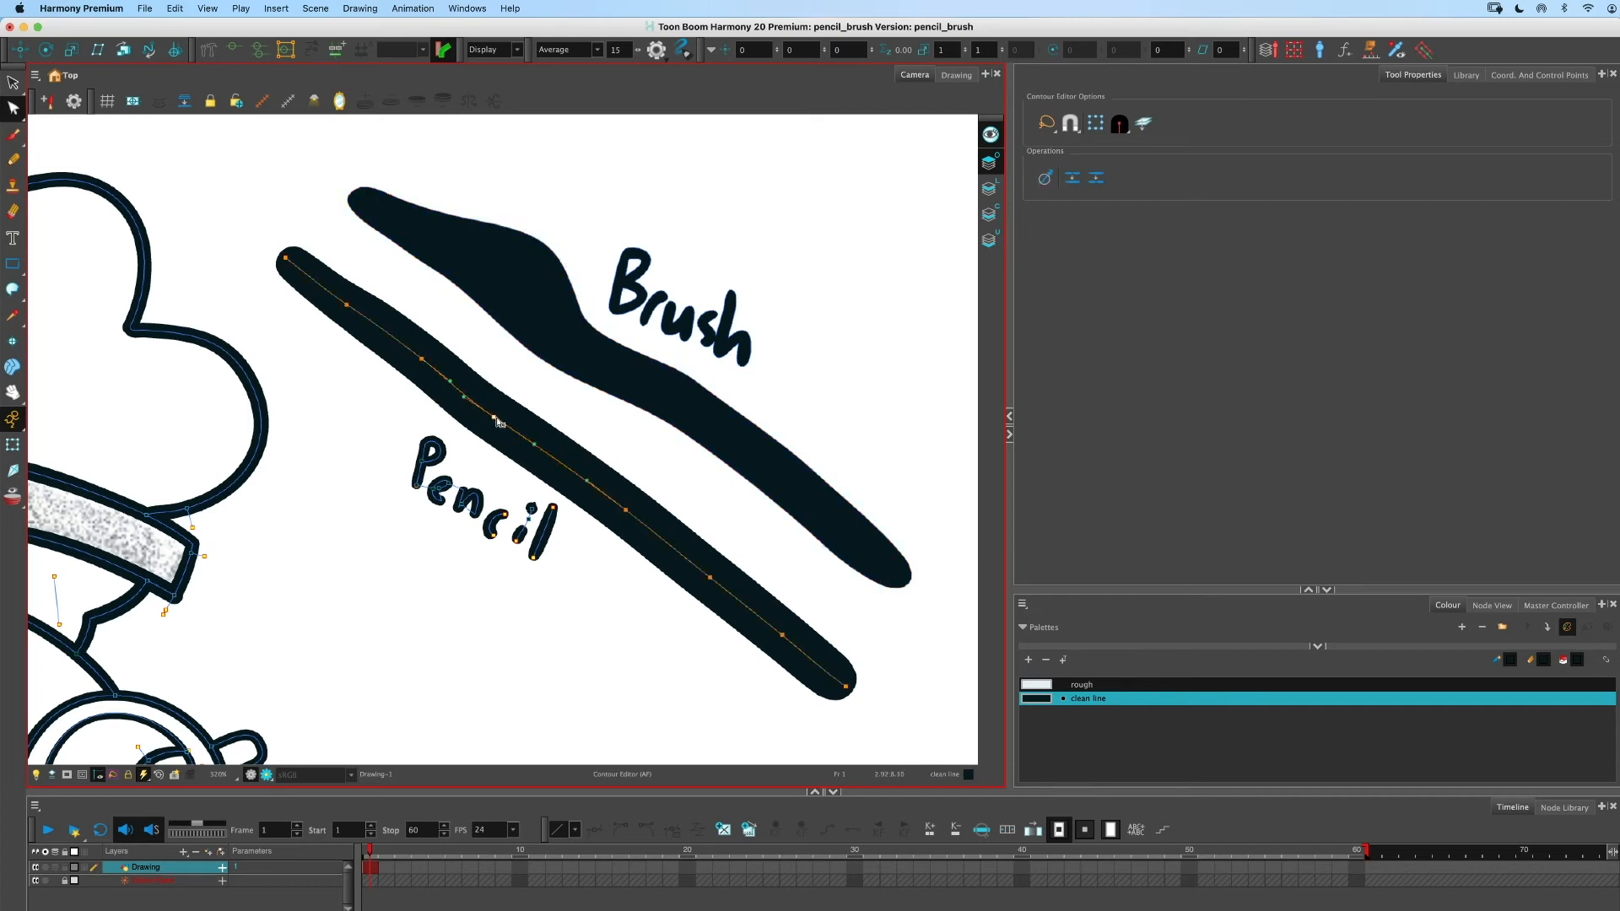
left_click_drag(529, 444, 552, 461)
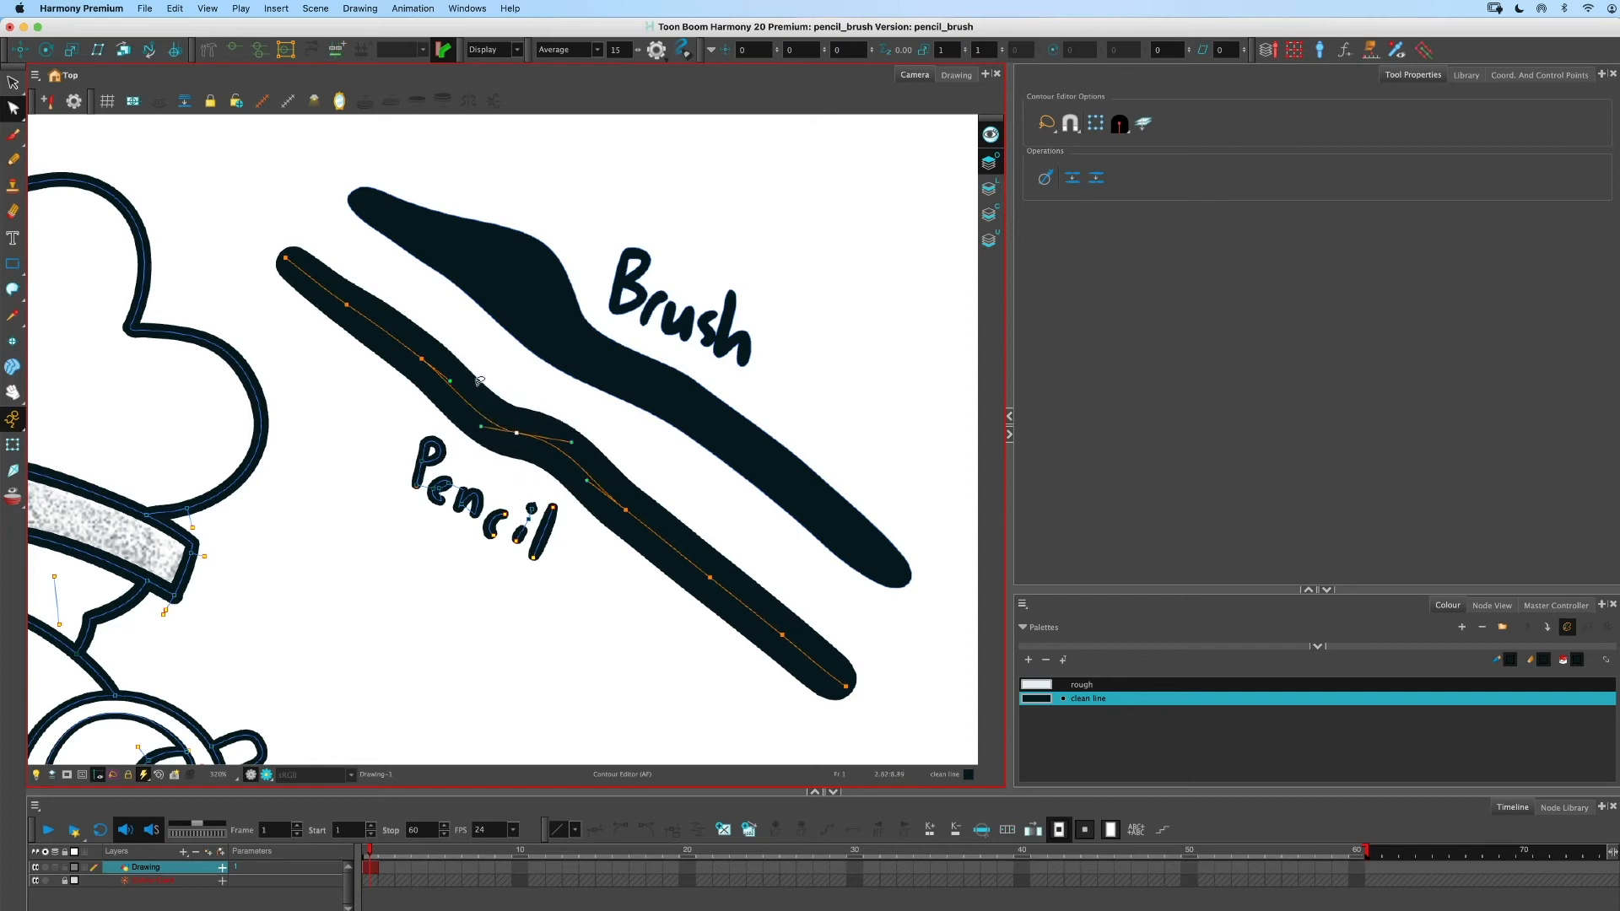
- Pinch the brush stroke by dragging its lower contour inward near the middle
left_click(673, 370)
mouse_move(694, 384)
left_mouse_down()
mouse_move(686, 438)
mouse_move(688, 421)
left_mouse_up()
left_click(503, 351)
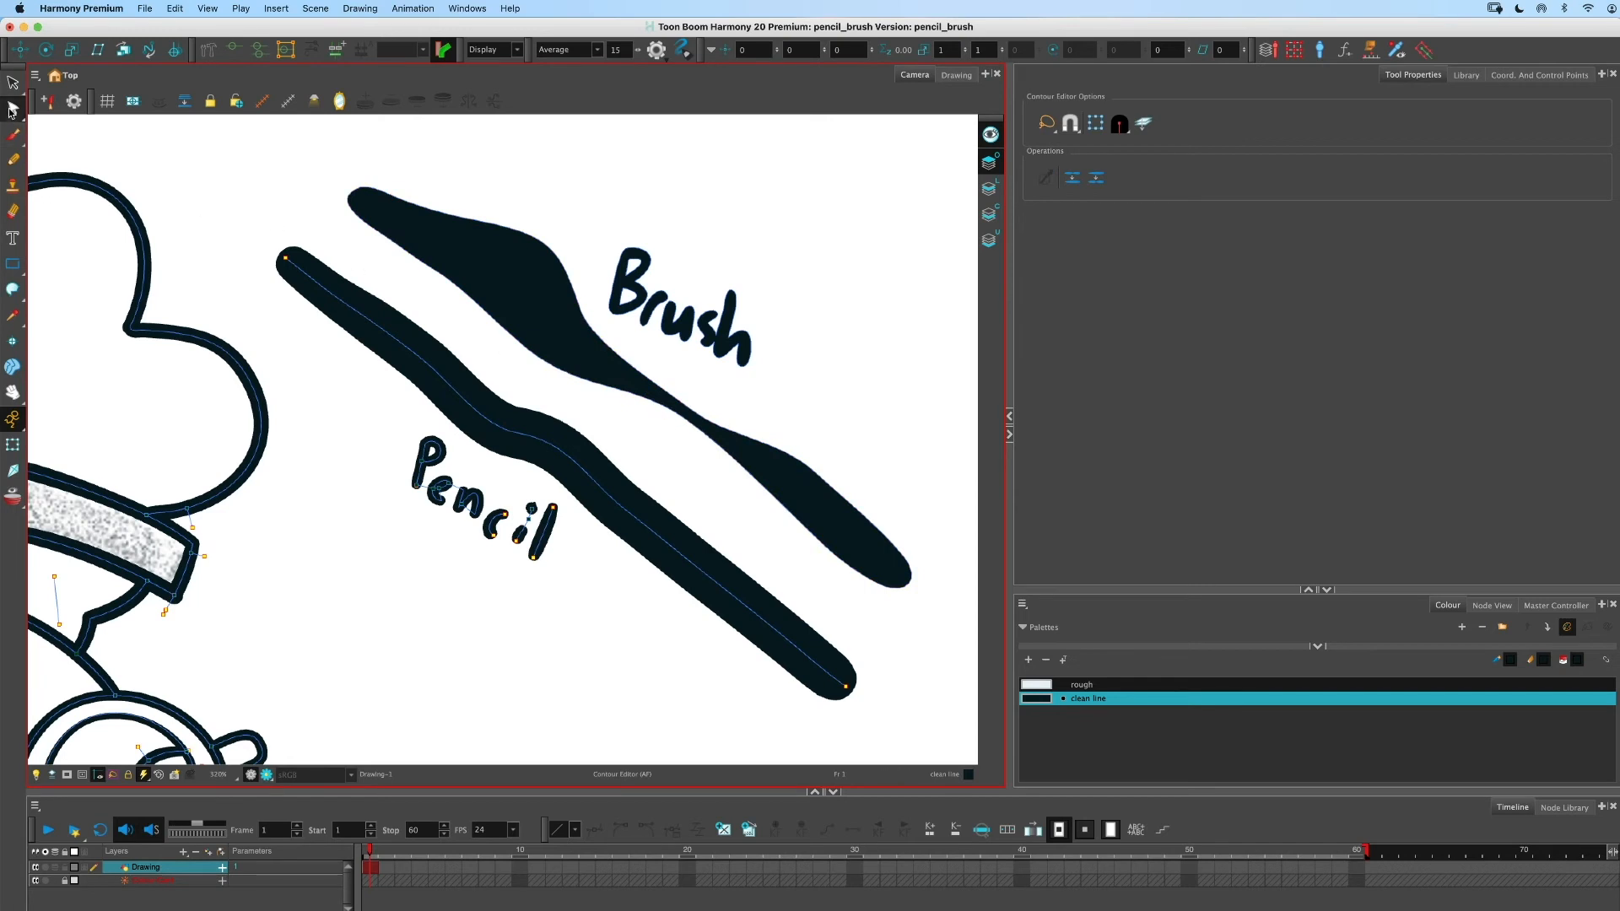
- Widen the pencil line's thickness along its middle with the Pencil Editor, then return to the Contour Editor
left_click(12, 112)
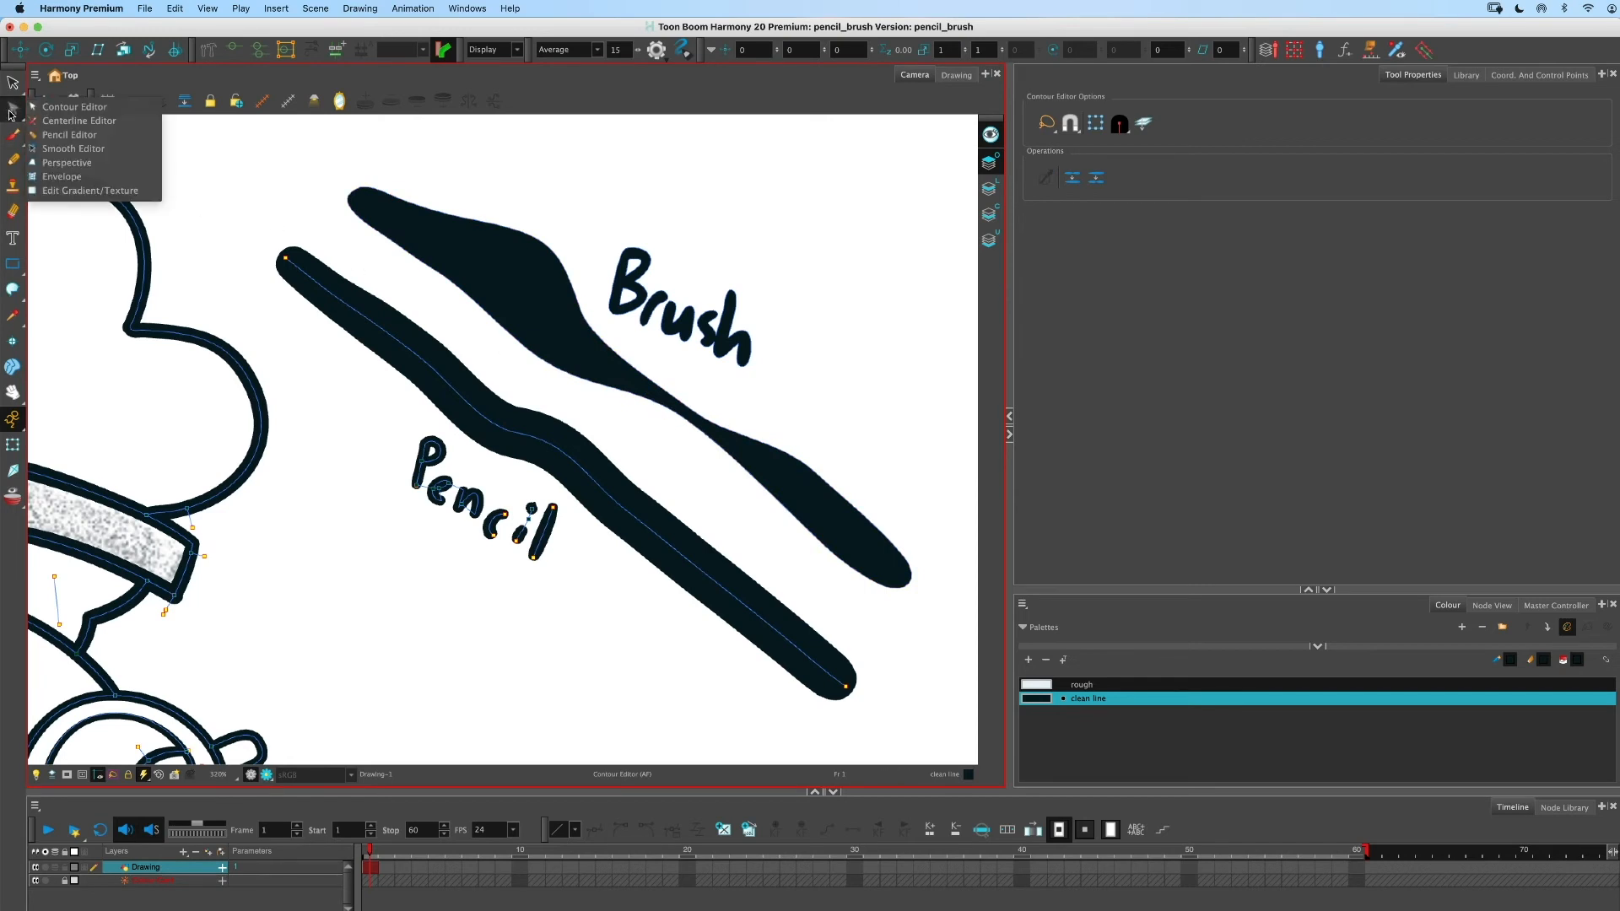
left_click(59, 135)
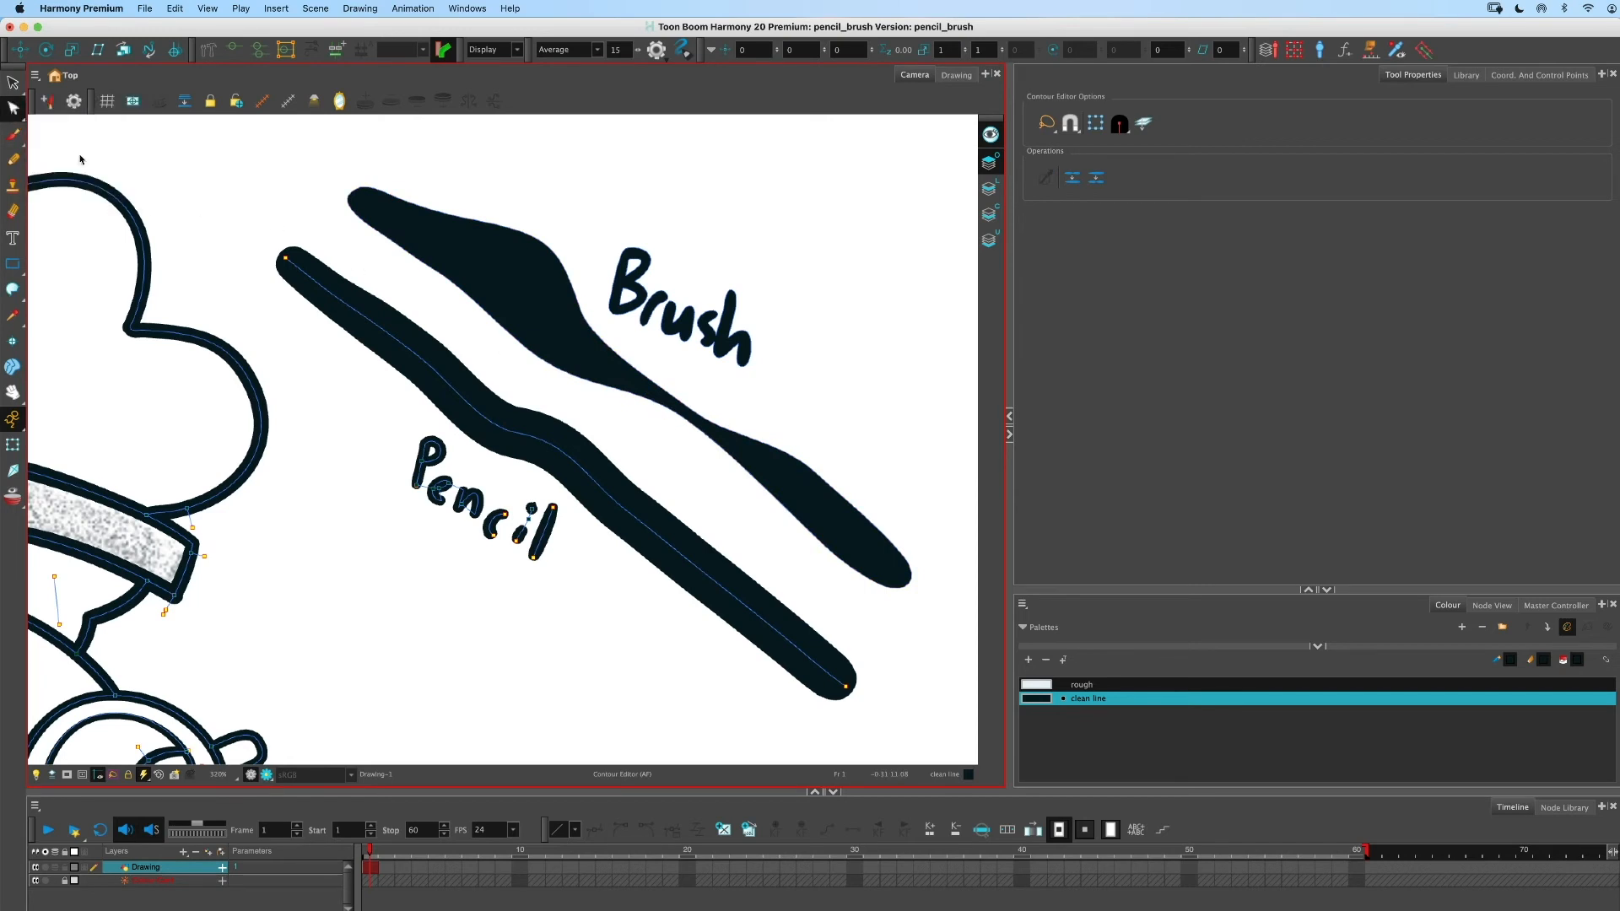
left_click(494, 396)
mouse_move(496, 399)
left_mouse_down()
mouse_move(443, 396)
mouse_move(422, 362)
mouse_move(494, 372)
left_mouse_up()
left_click_drag(637, 486, 644, 475)
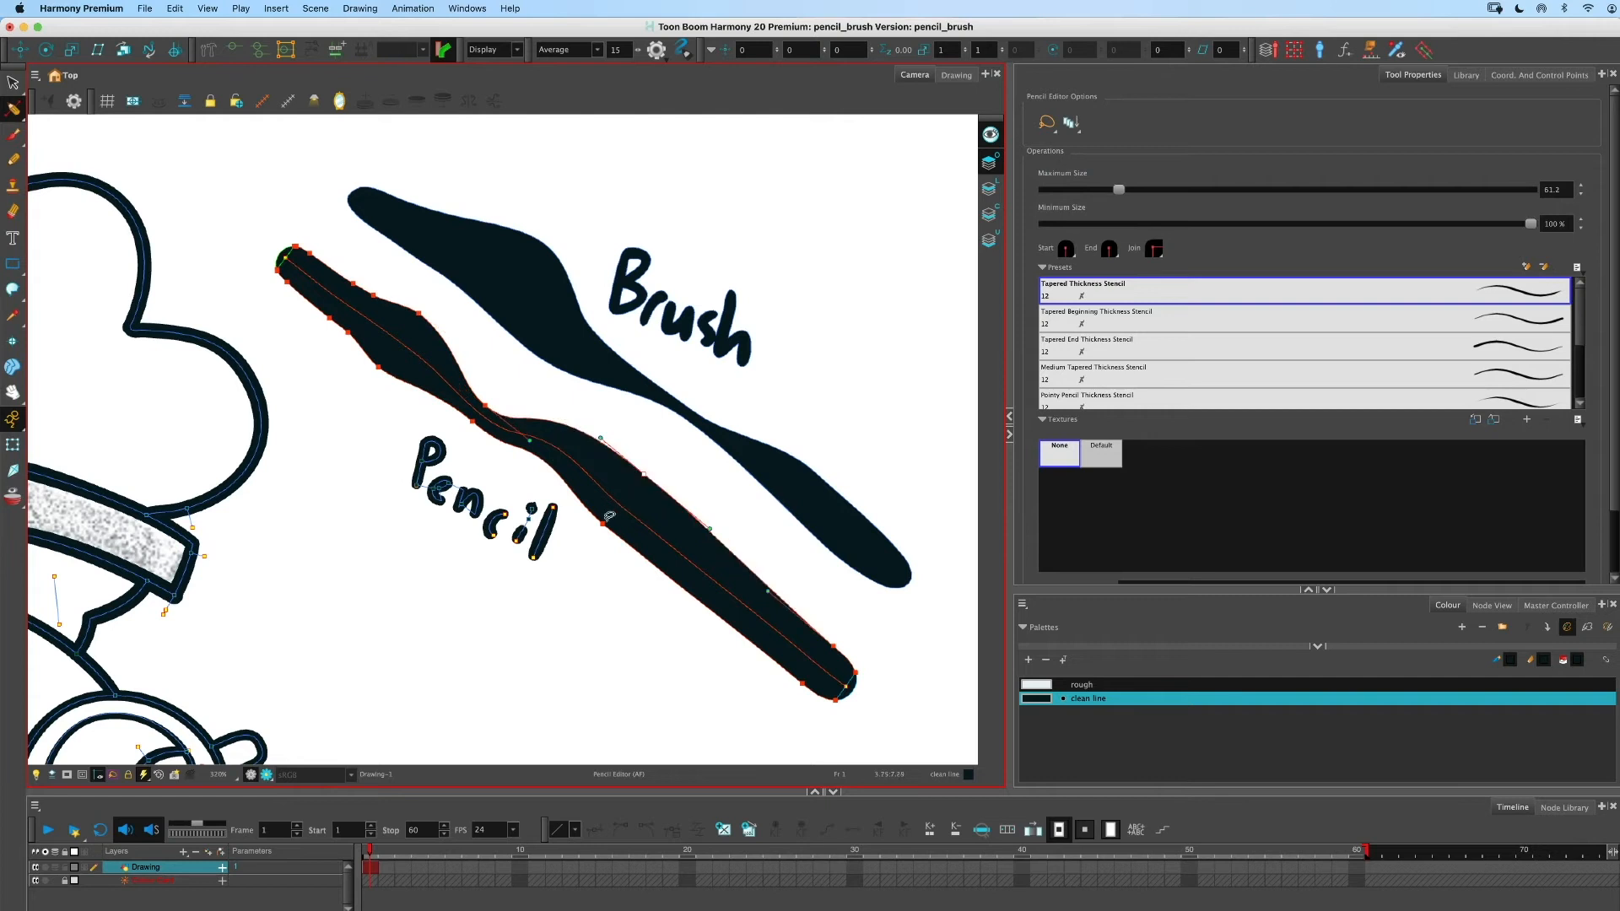
left_click_drag(603, 524, 595, 533)
left_click(22, 114)
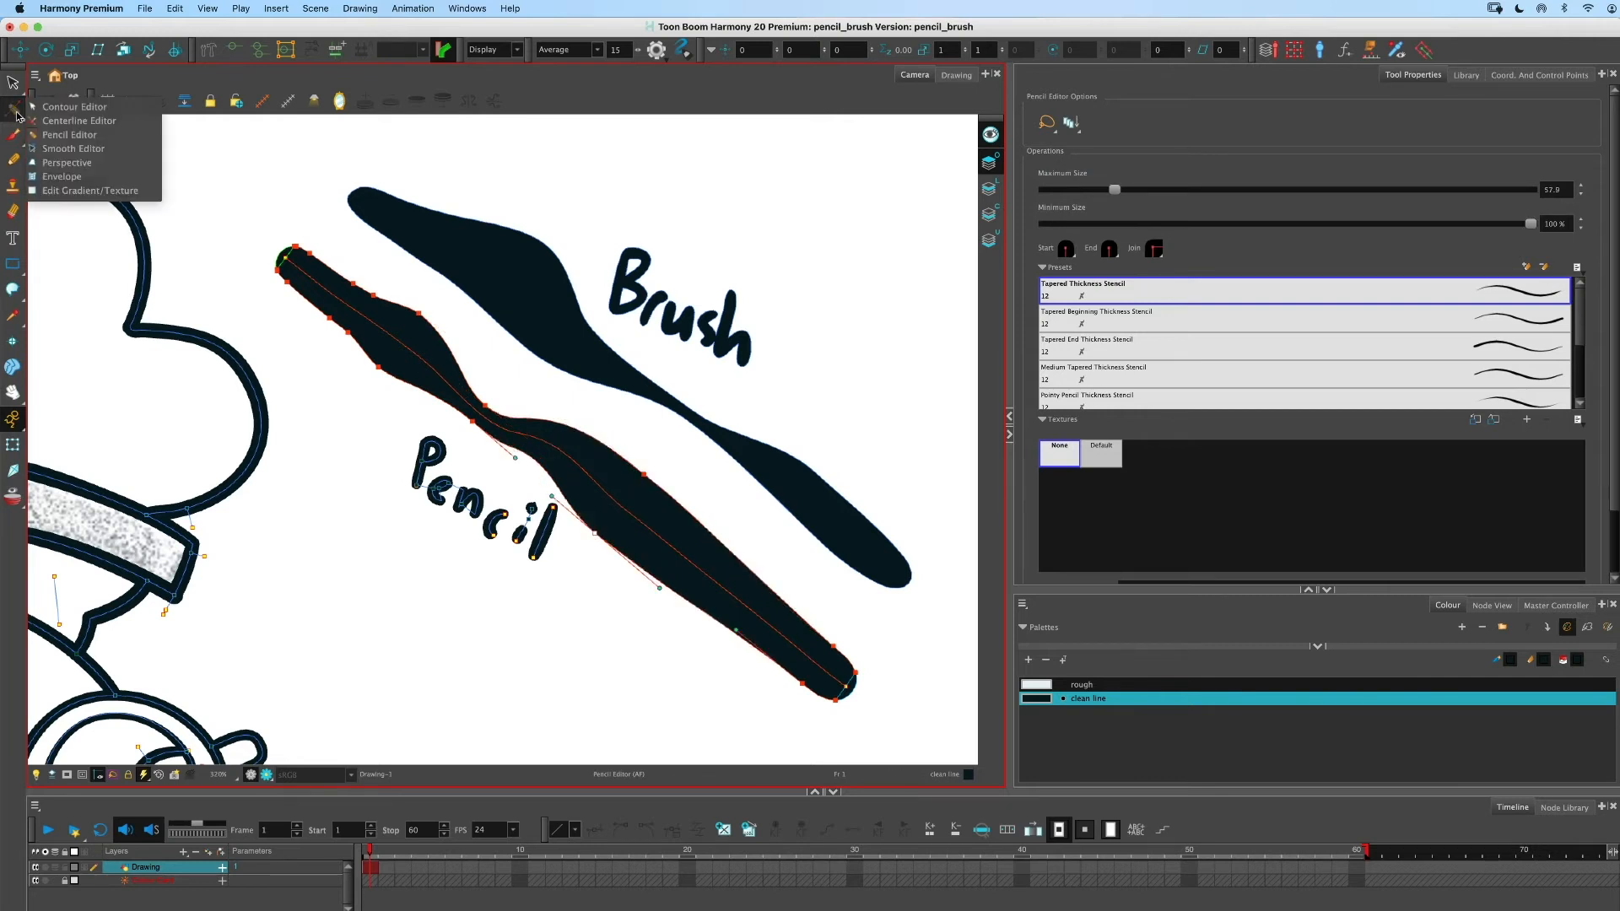
left_click(59, 114)
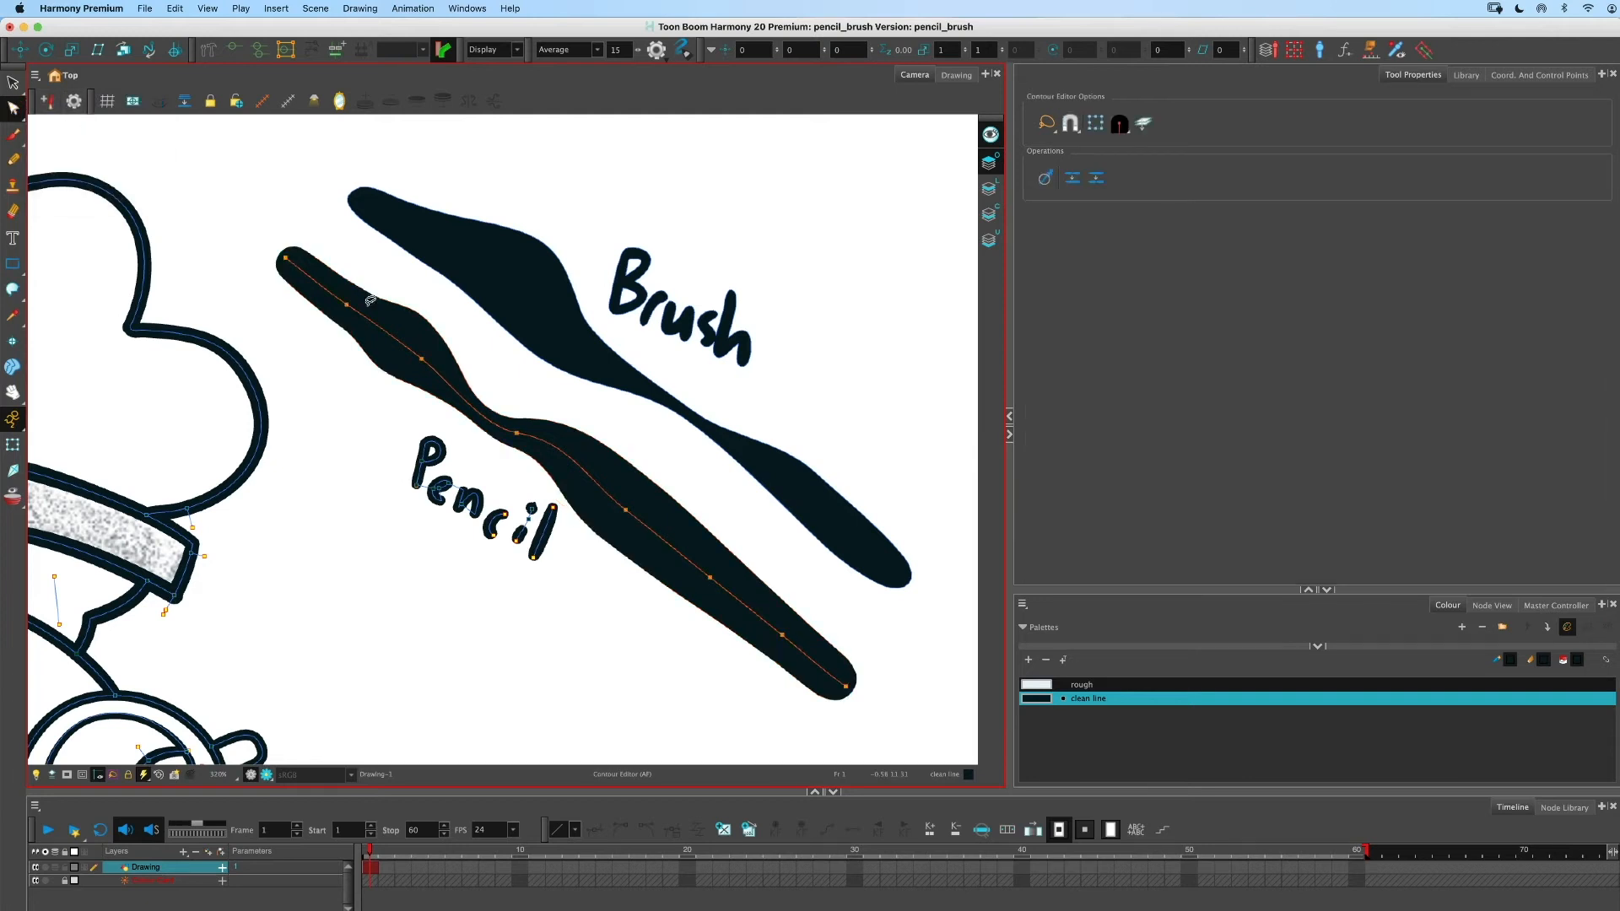
- Bend the pencil line's centreline by dragging its middle and lower points, undoing two of the adjustments
left_click(520, 434)
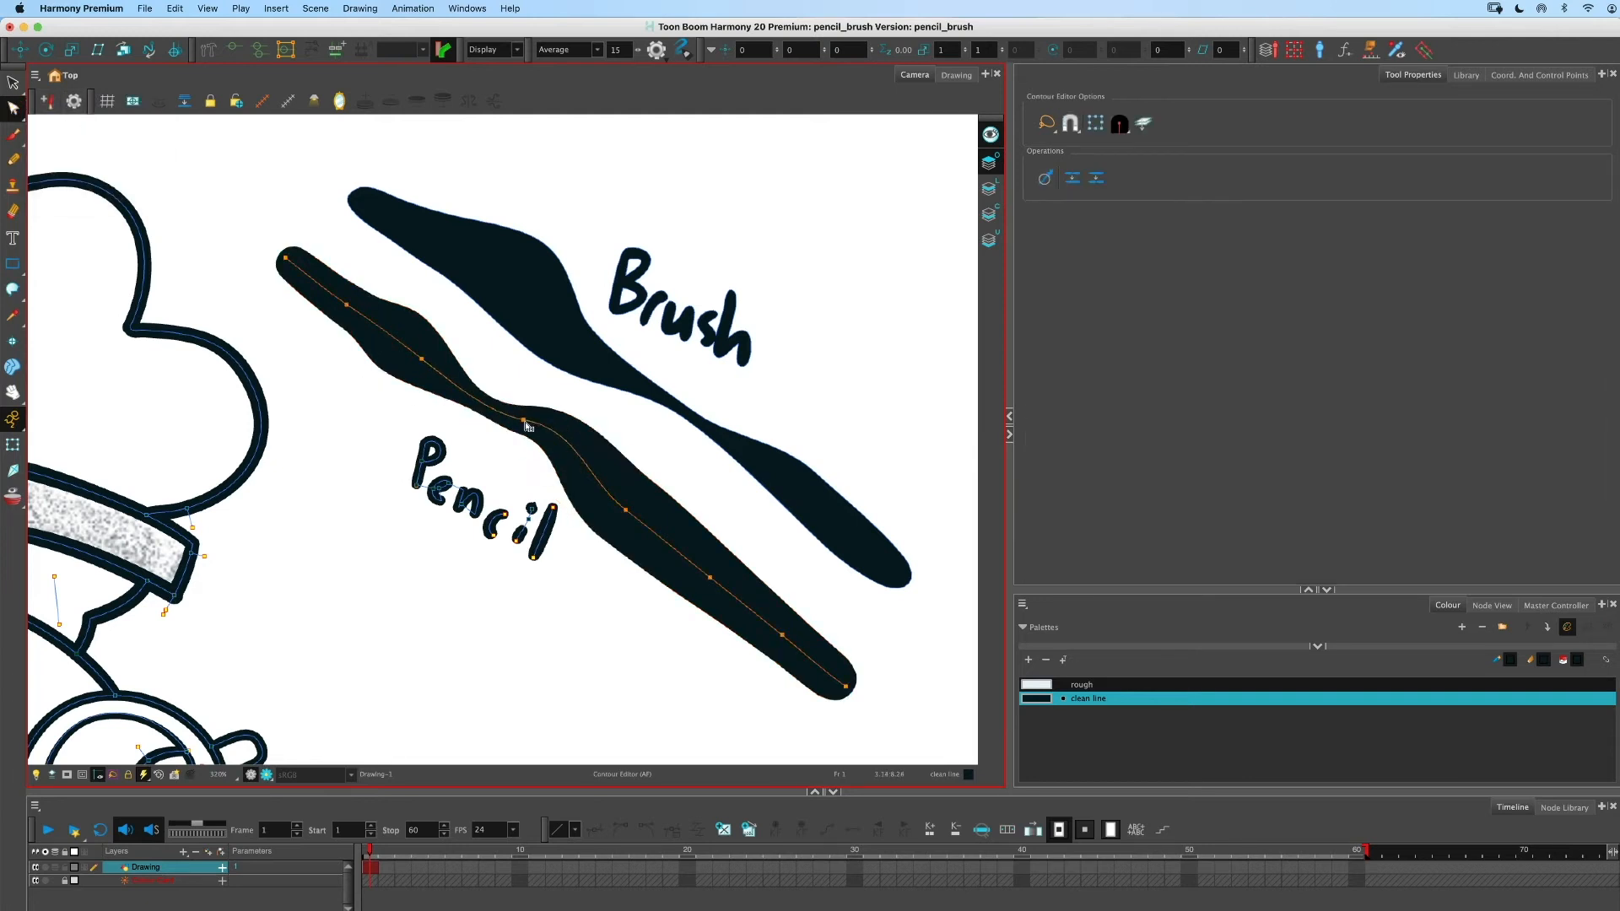
mouse_move(578, 438)
left_mouse_down()
mouse_move(595, 440)
mouse_move(593, 473)
mouse_move(631, 516)
left_mouse_up()
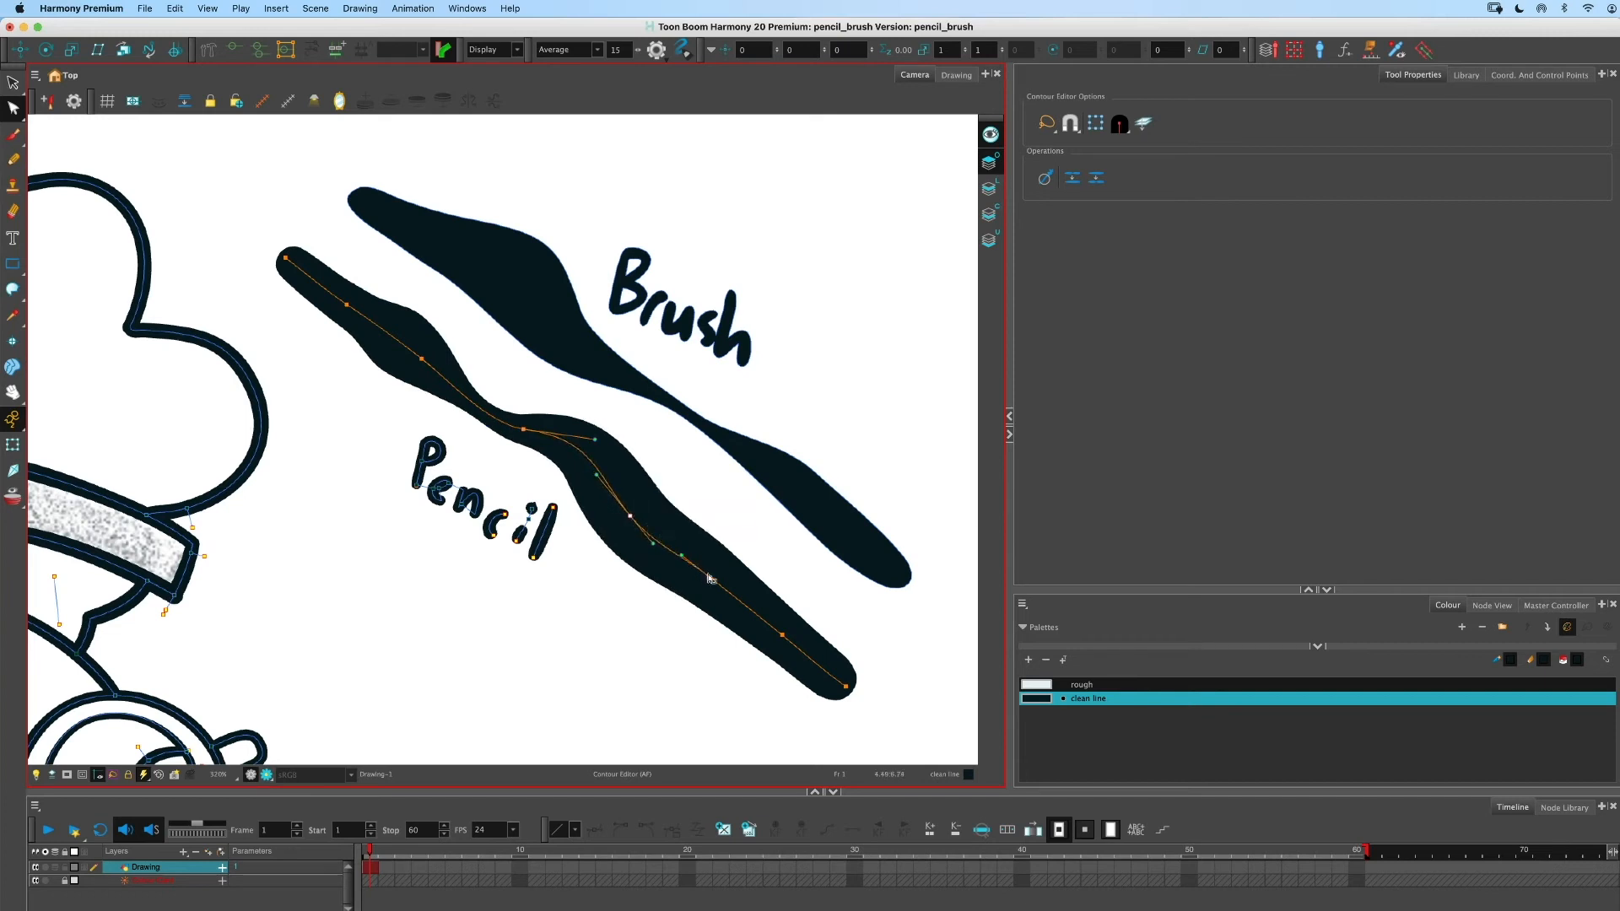
left_click_drag(709, 578, 752, 622)
left_click(782, 635)
key("super+z")
key("super+z")
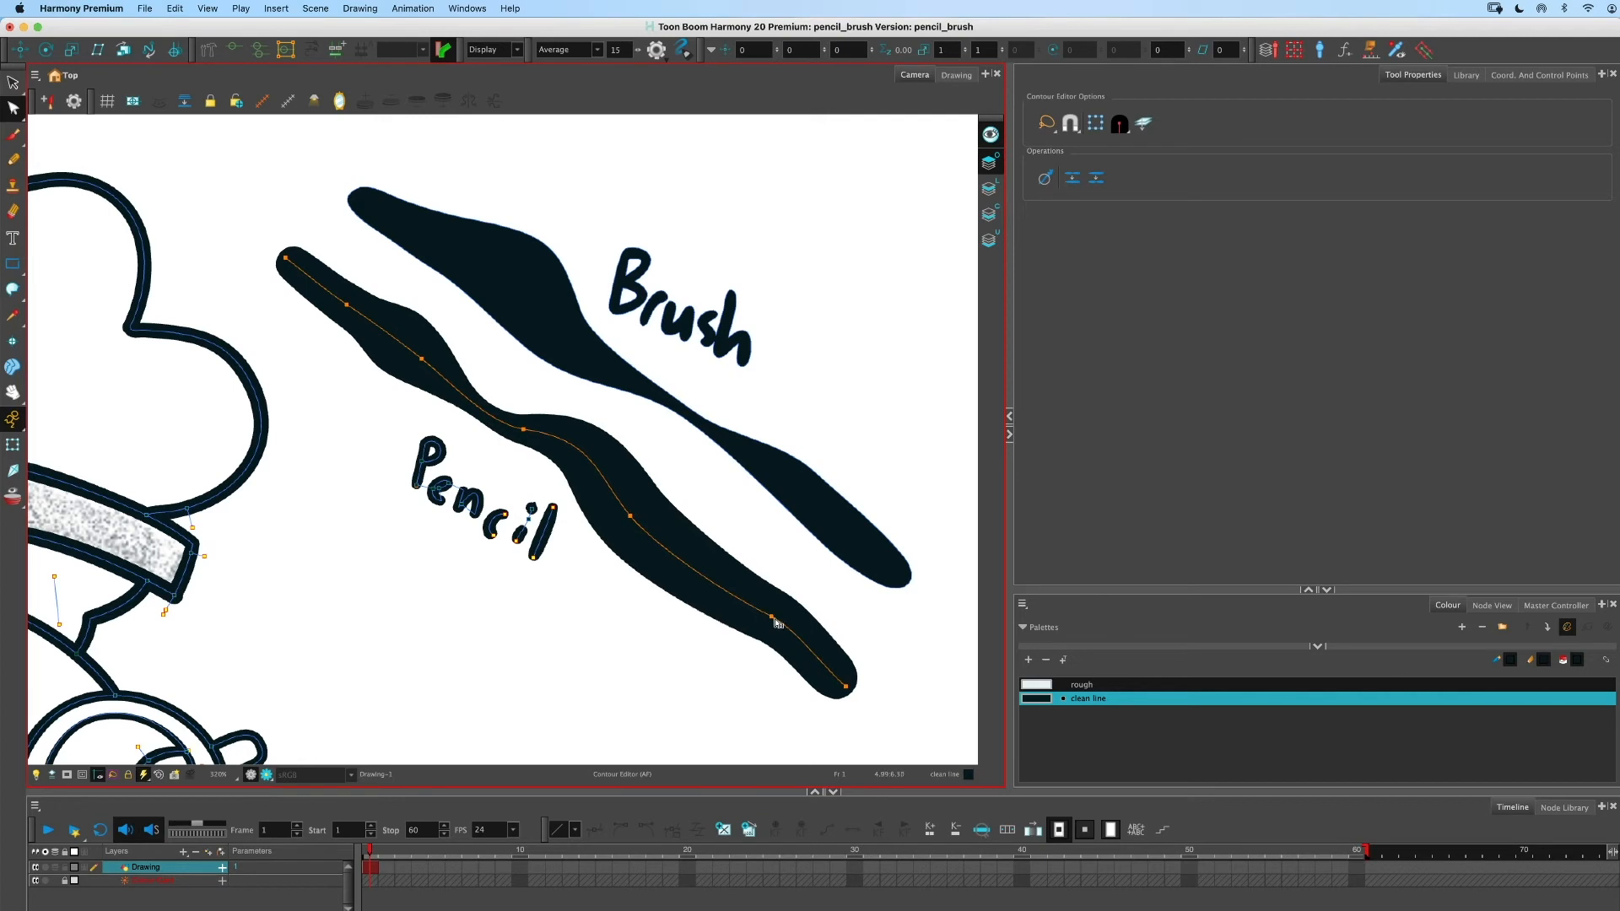
left_click(773, 619)
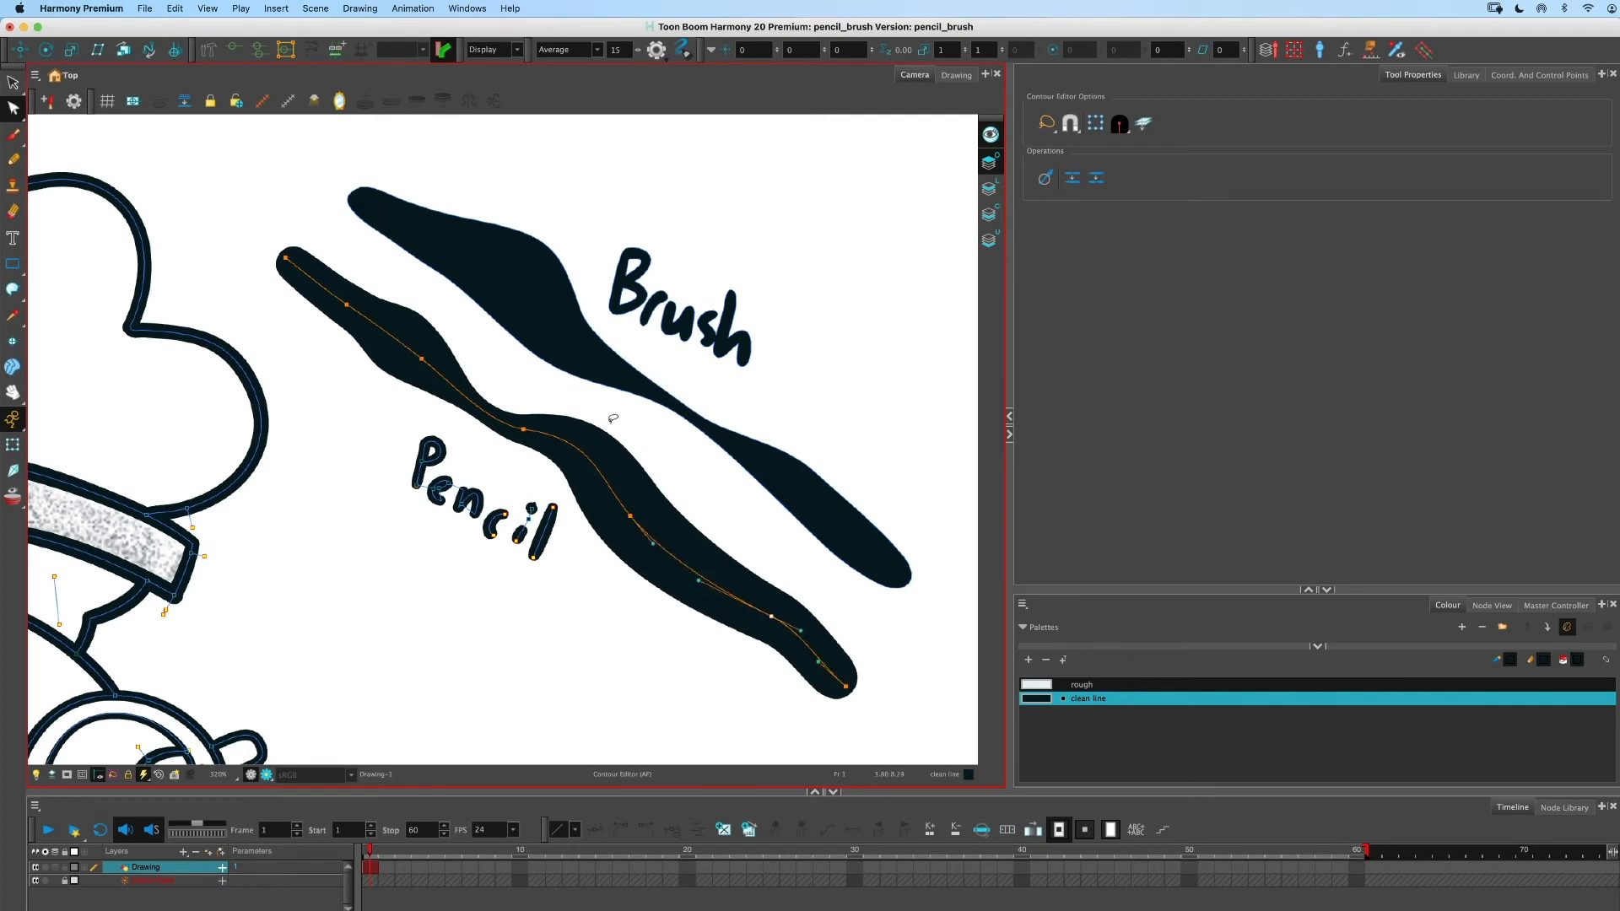
- Switch to the Centerline Editor and select the brush stroke to show its centreline points
left_click(10, 113)
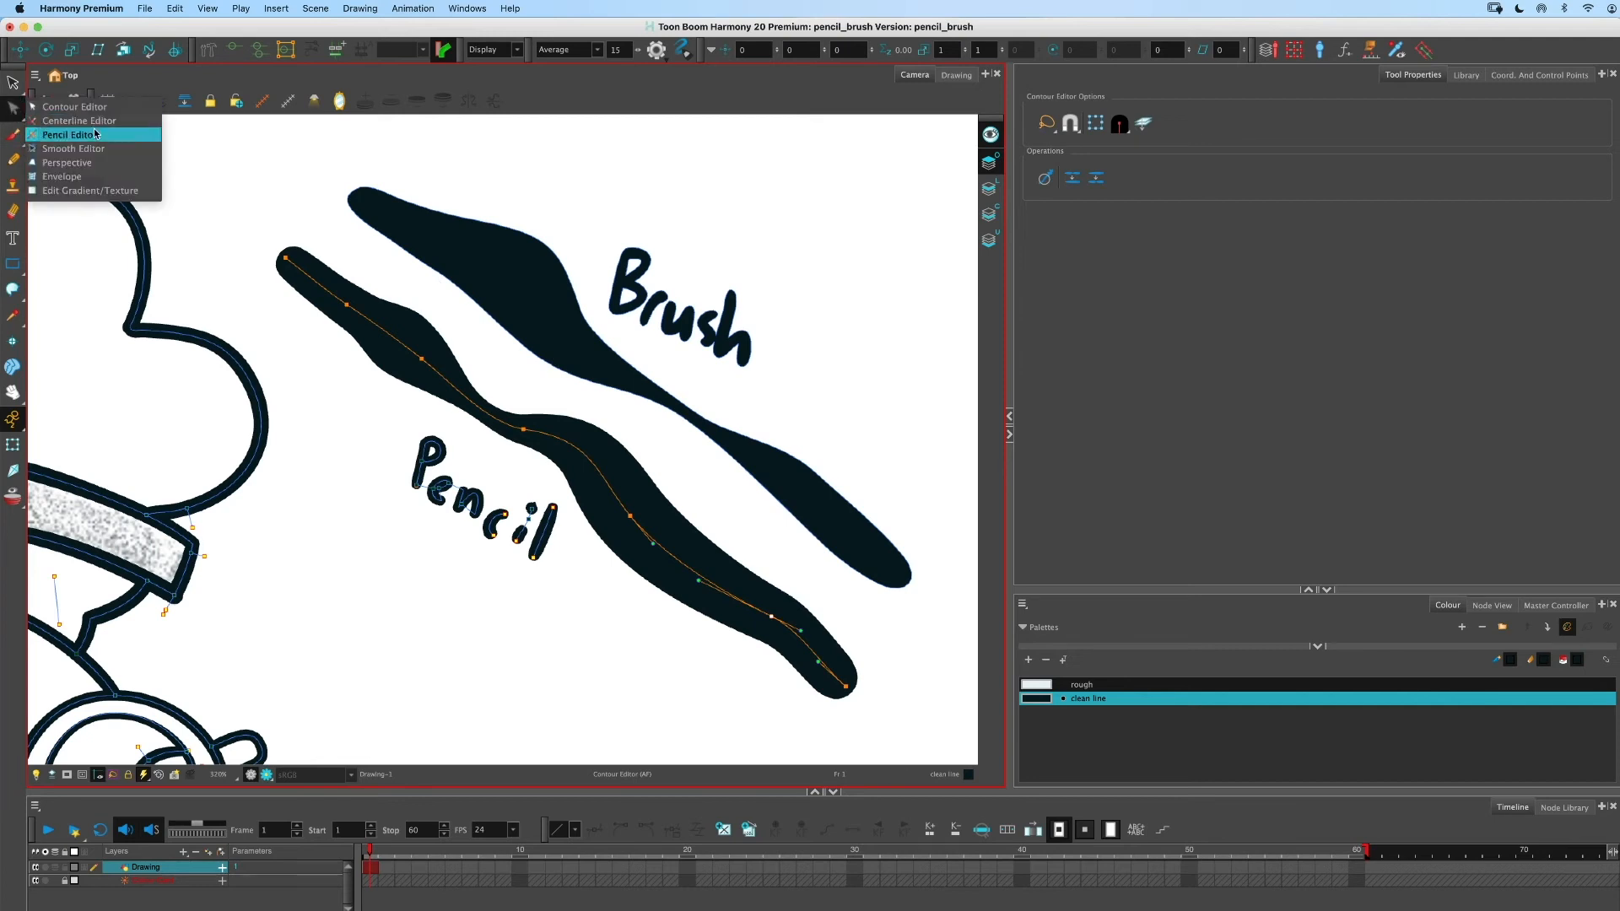
left_click(74, 108)
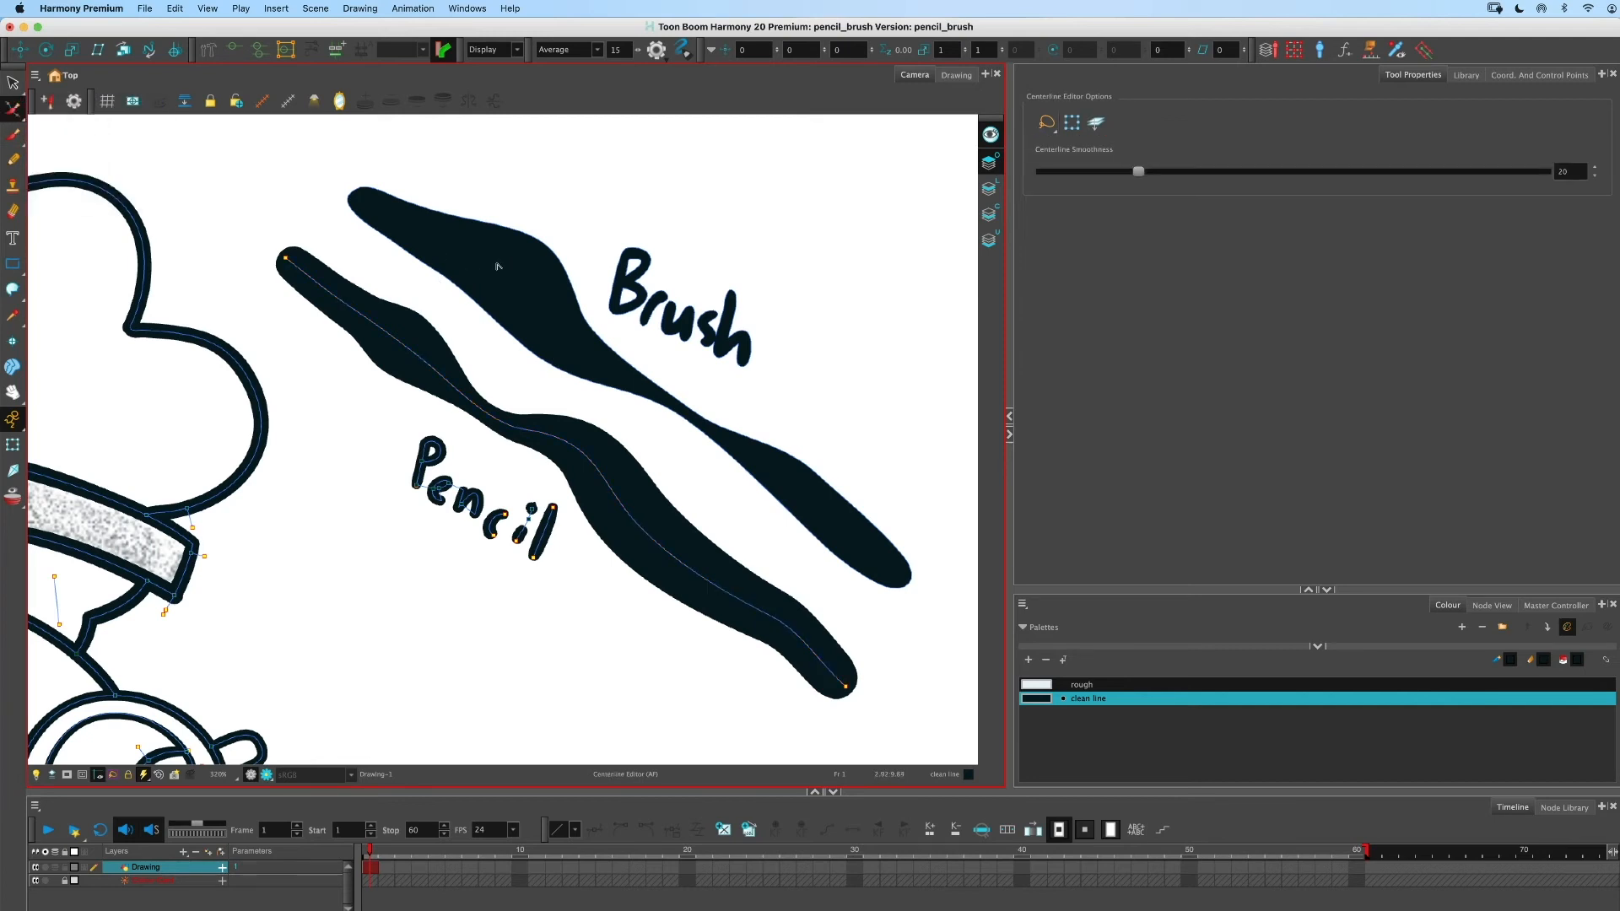
left_click(460, 250)
mouse_move(522, 285)
left_mouse_down()
mouse_move(528, 272)
mouse_move(519, 290)
mouse_move(435, 251)
mouse_move(474, 273)
mouse_move(448, 243)
mouse_move(525, 269)
mouse_move(498, 265)
left_mouse_up()
left_click(497, 269)
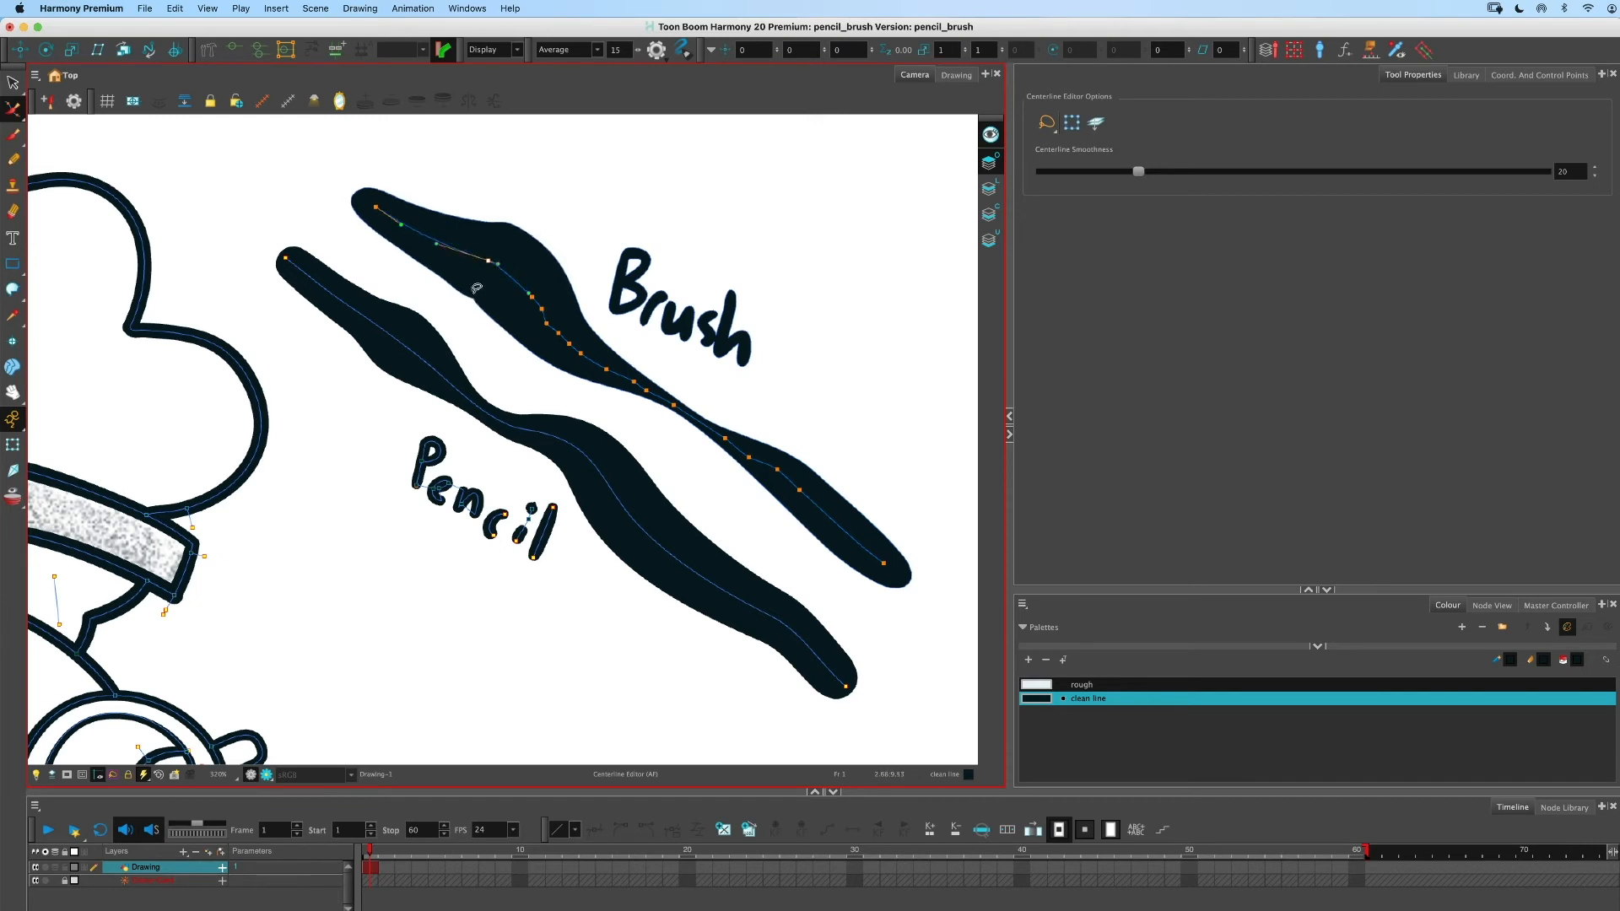
left_click(531, 297)
- Return to the Contour Editor and nudge a point on the brush stroke's upper contour
left_click(31, 110)
left_click(76, 108)
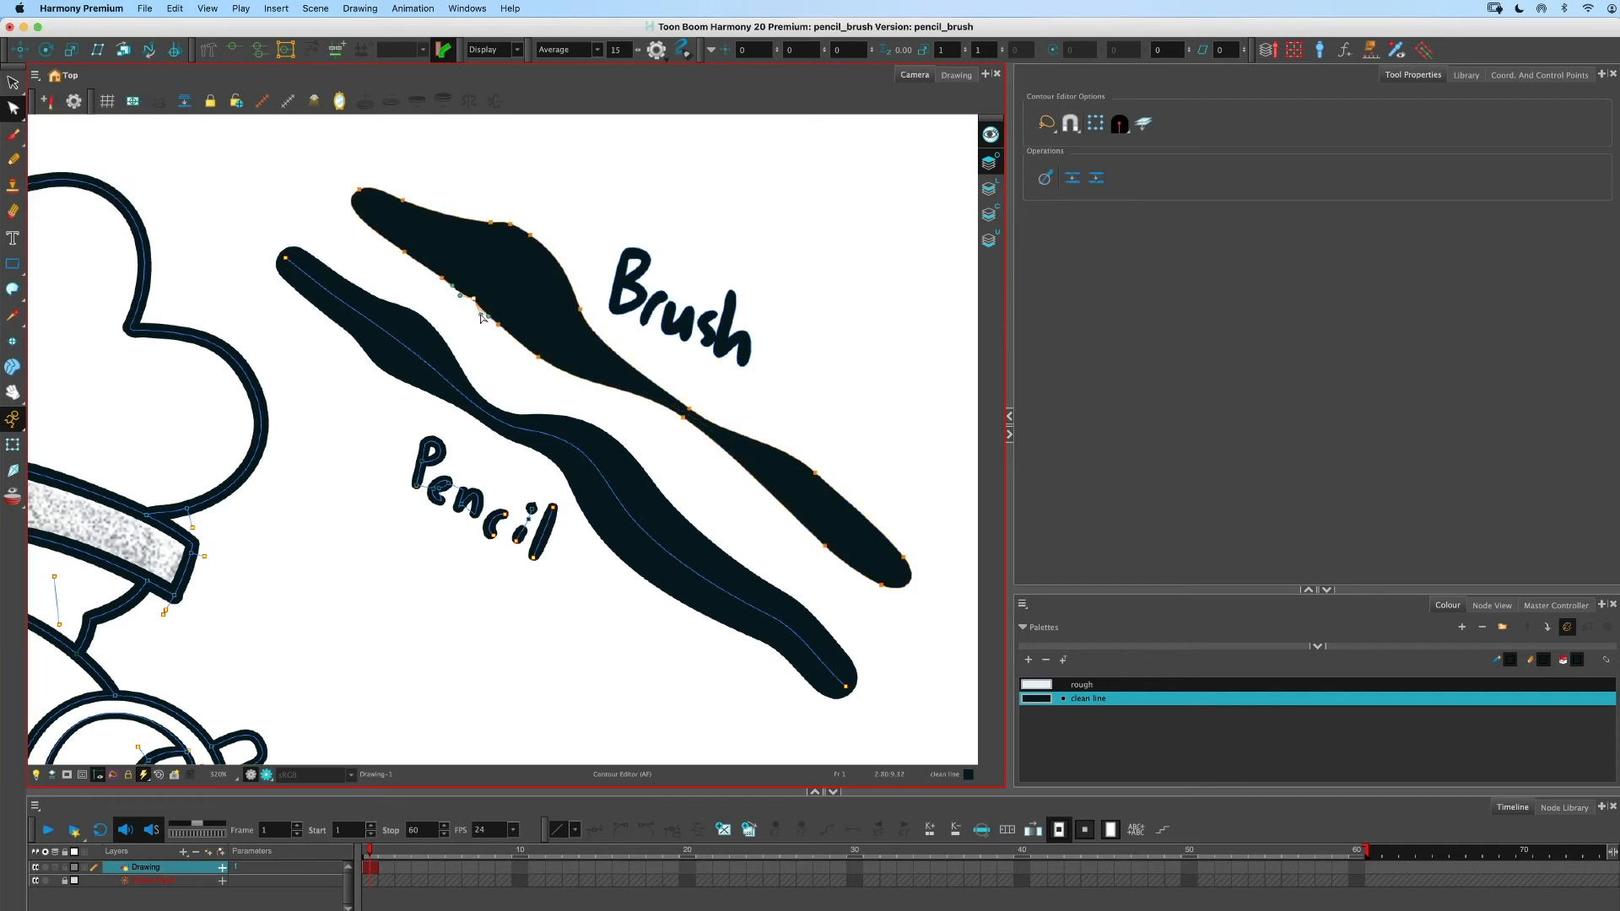
left_click_drag(460, 296, 465, 286)
scroll(477, 302, "up", 5)
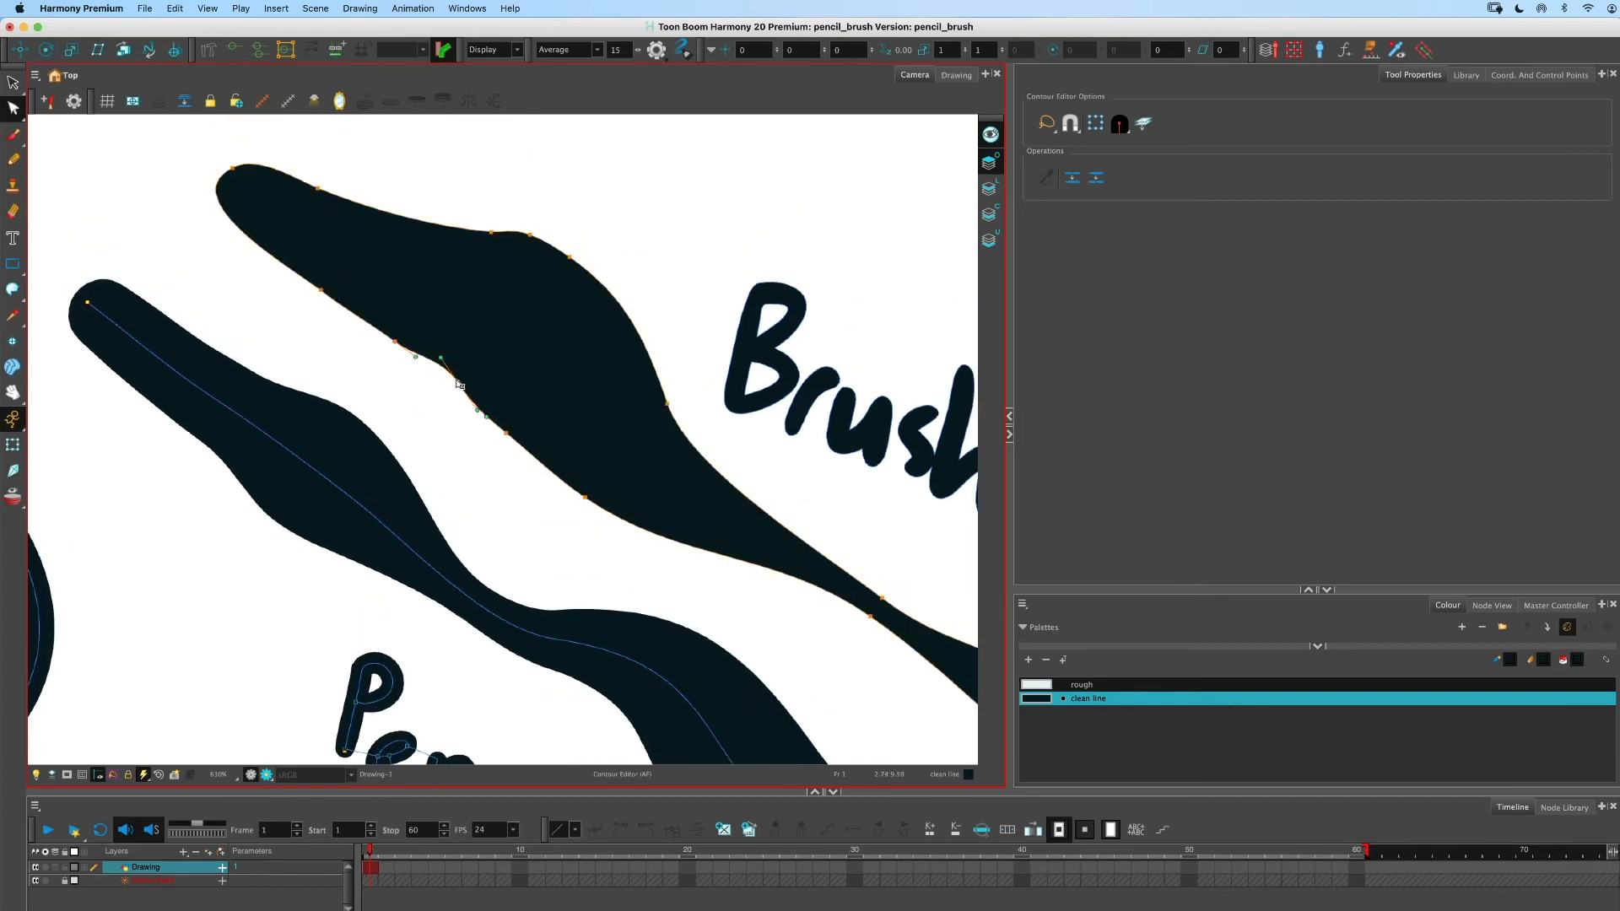
scroll(458, 385, "down", 4)
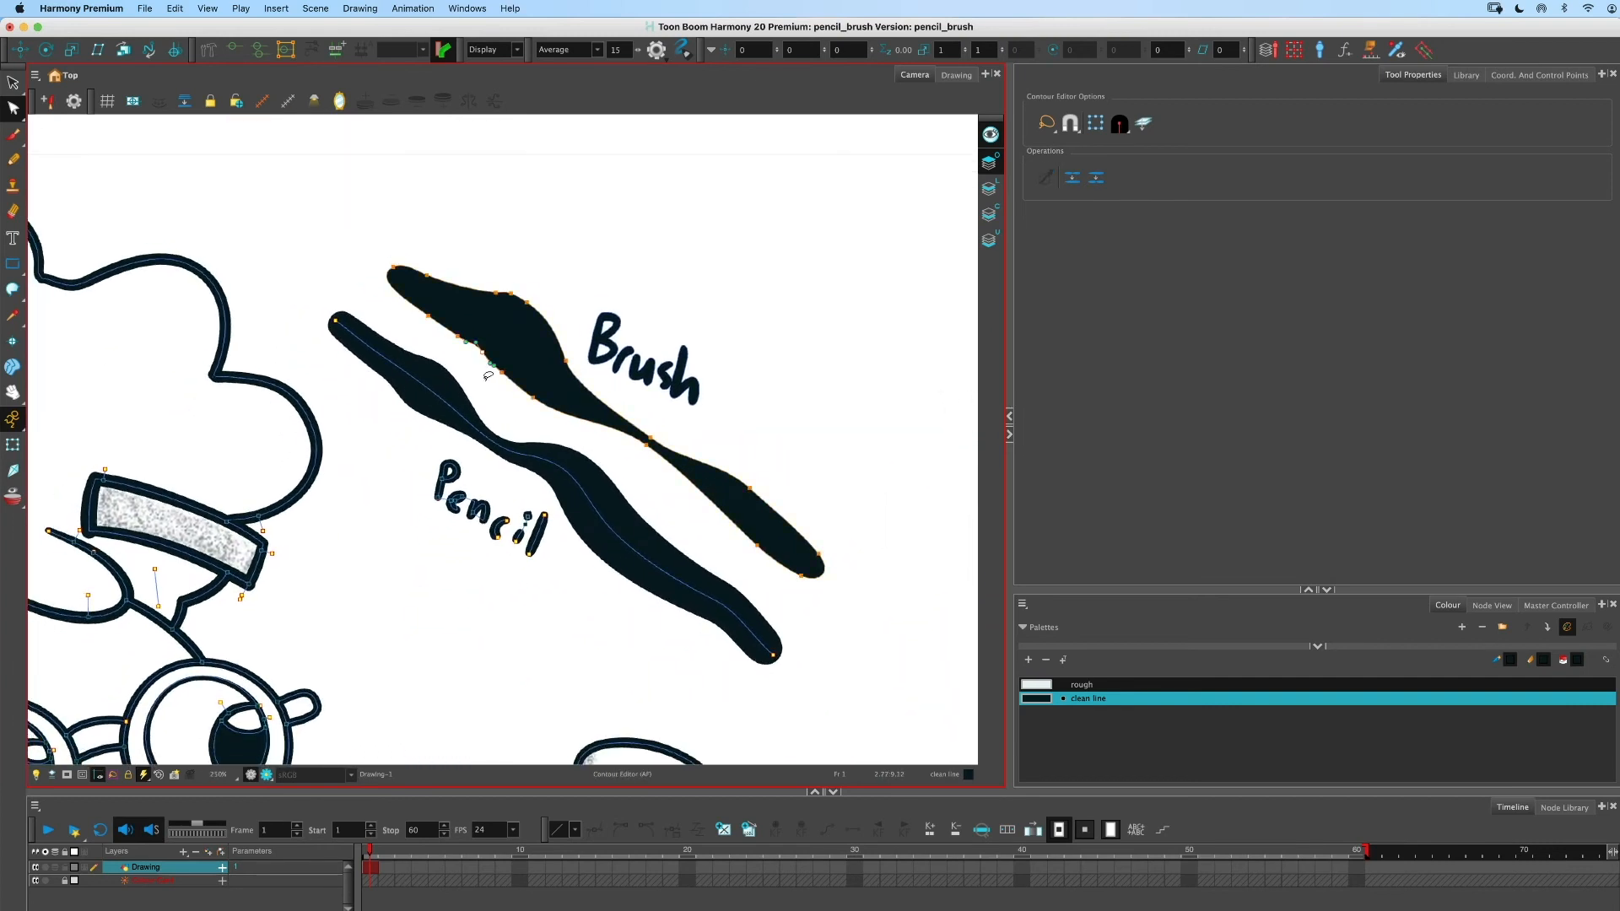
scroll(487, 376, "up", 2)
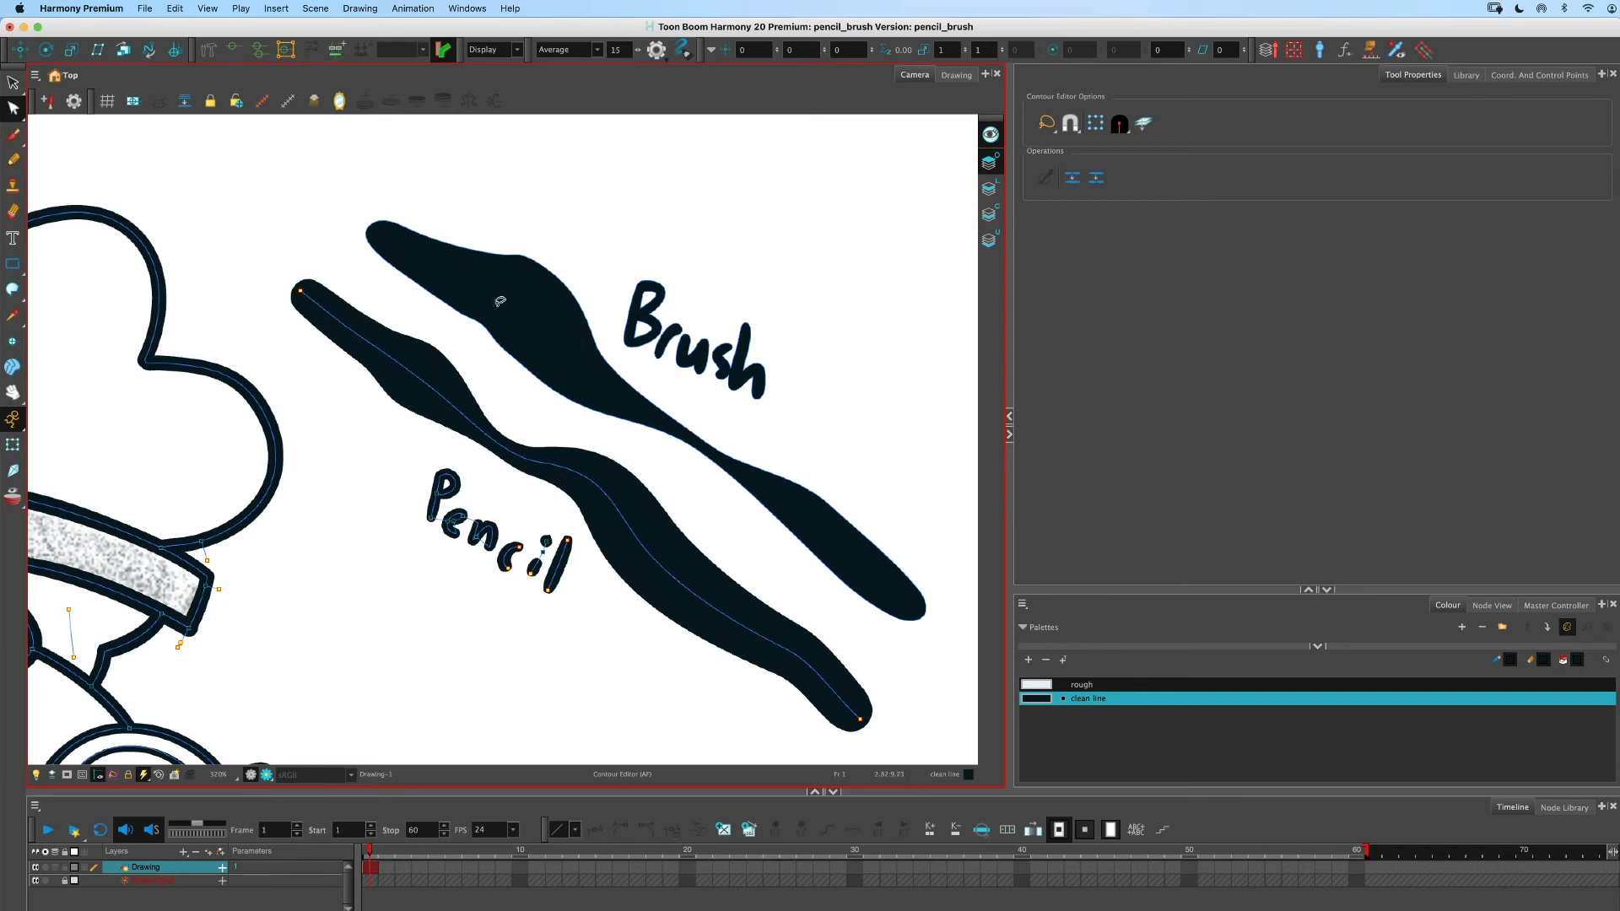
- Draw a long stroke above the Brush label with the Airbrush Marker brush preset
left_click(13, 134)
scroll(1595, 288, "down", 10)
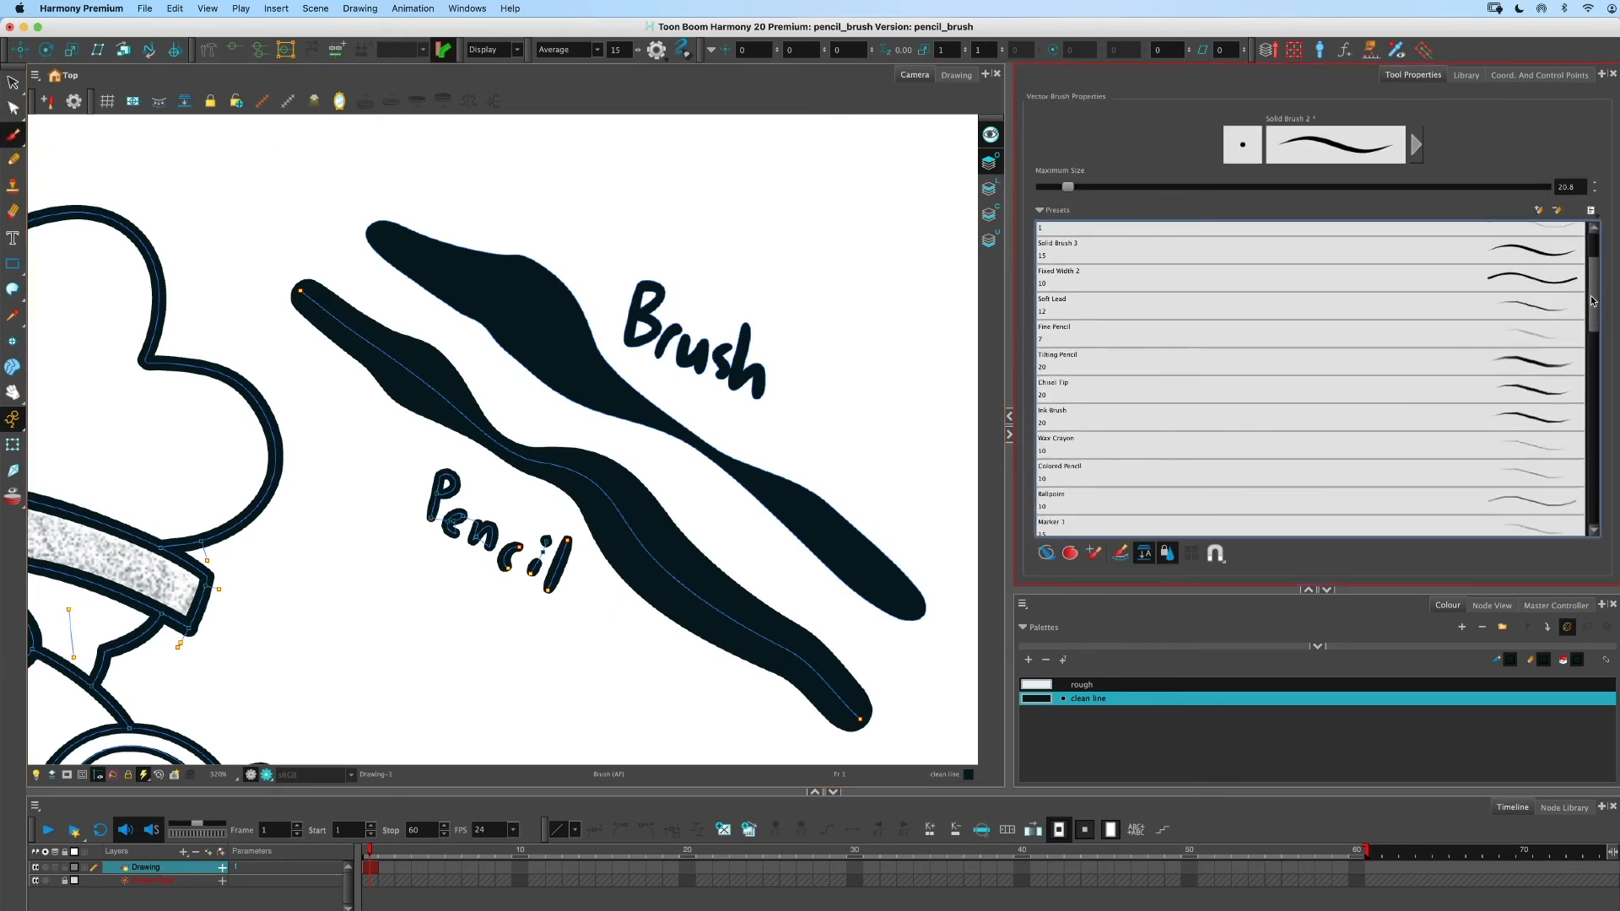
left_click(1506, 318)
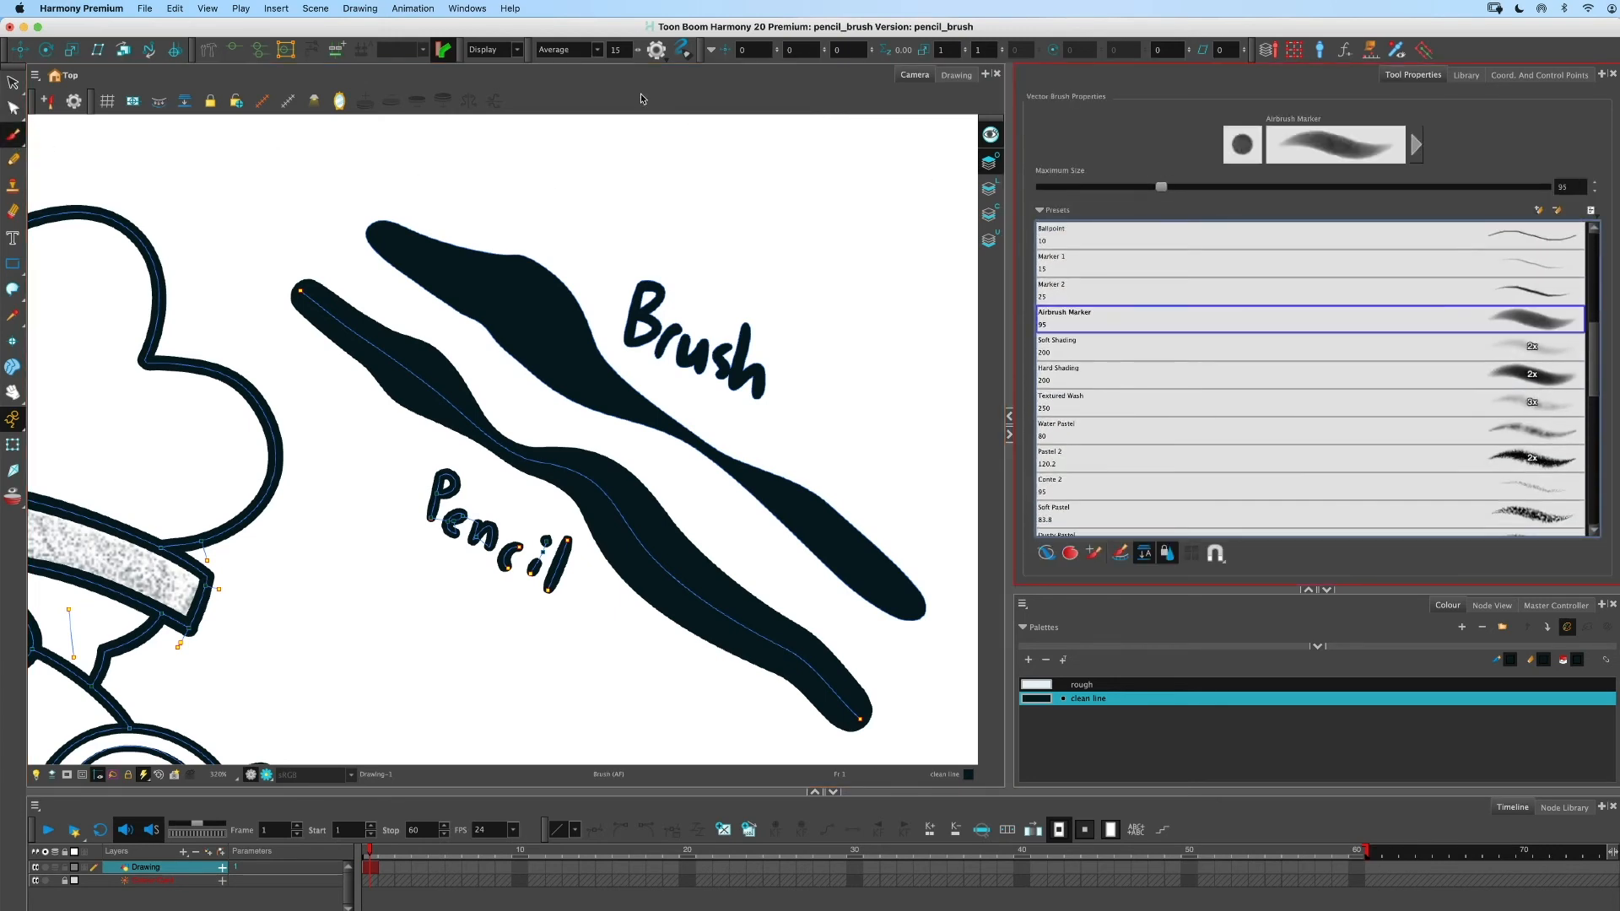
mouse_move(586, 156)
left_mouse_down()
mouse_move(772, 253)
mouse_move(907, 359)
left_mouse_up()
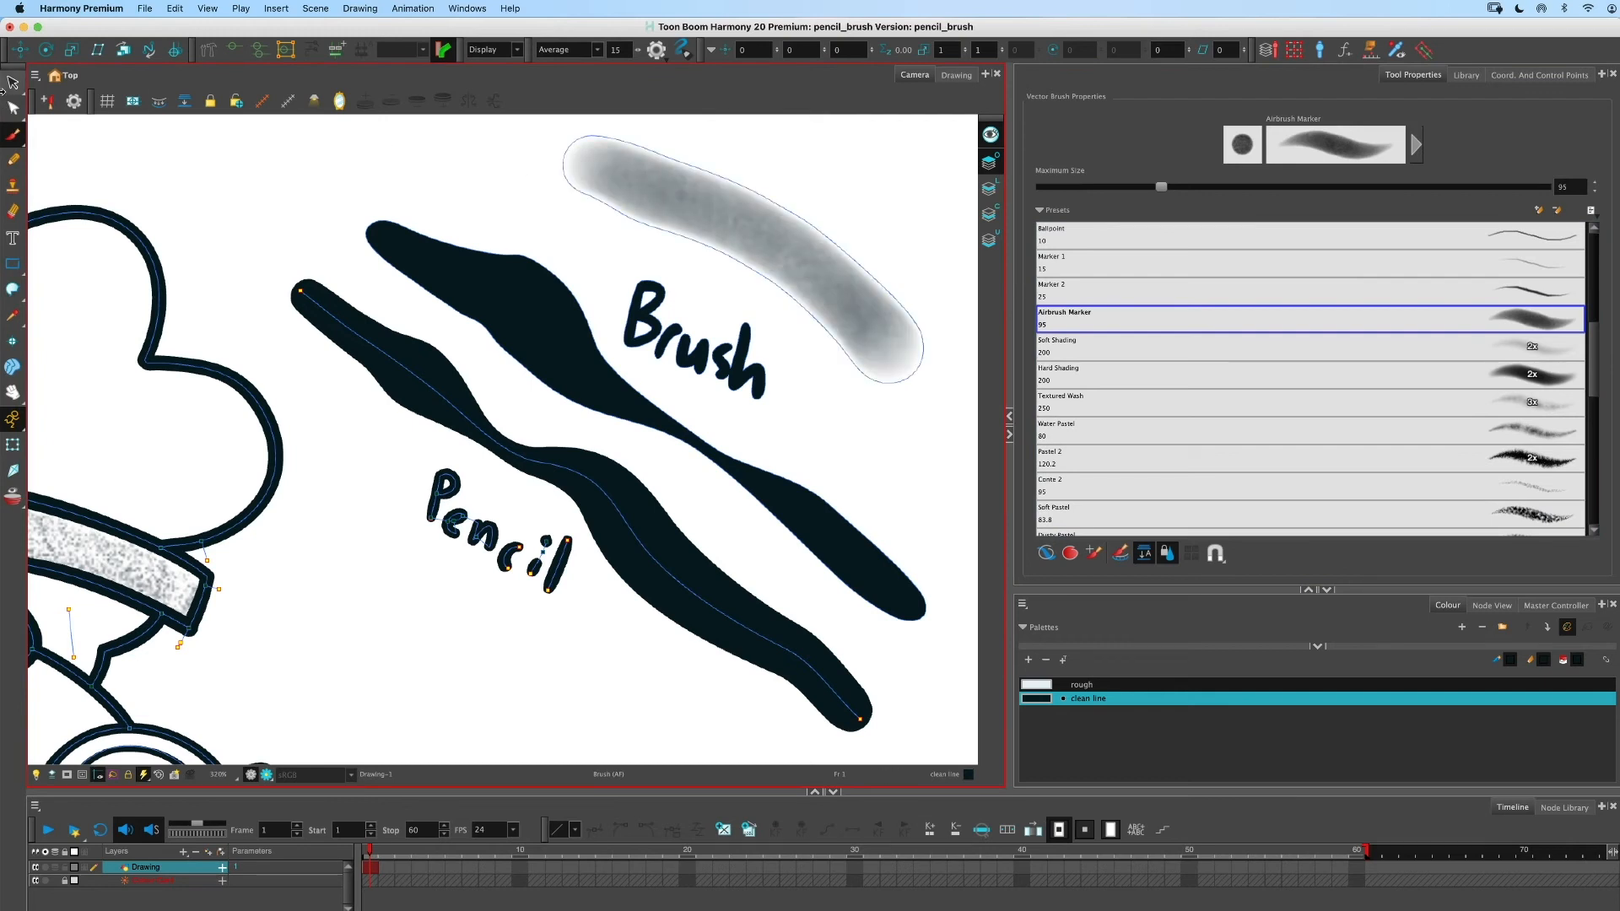
- Pinch the airbrush stroke's lower contour inward near its middle with the Contour Editor
left_click(13, 81)
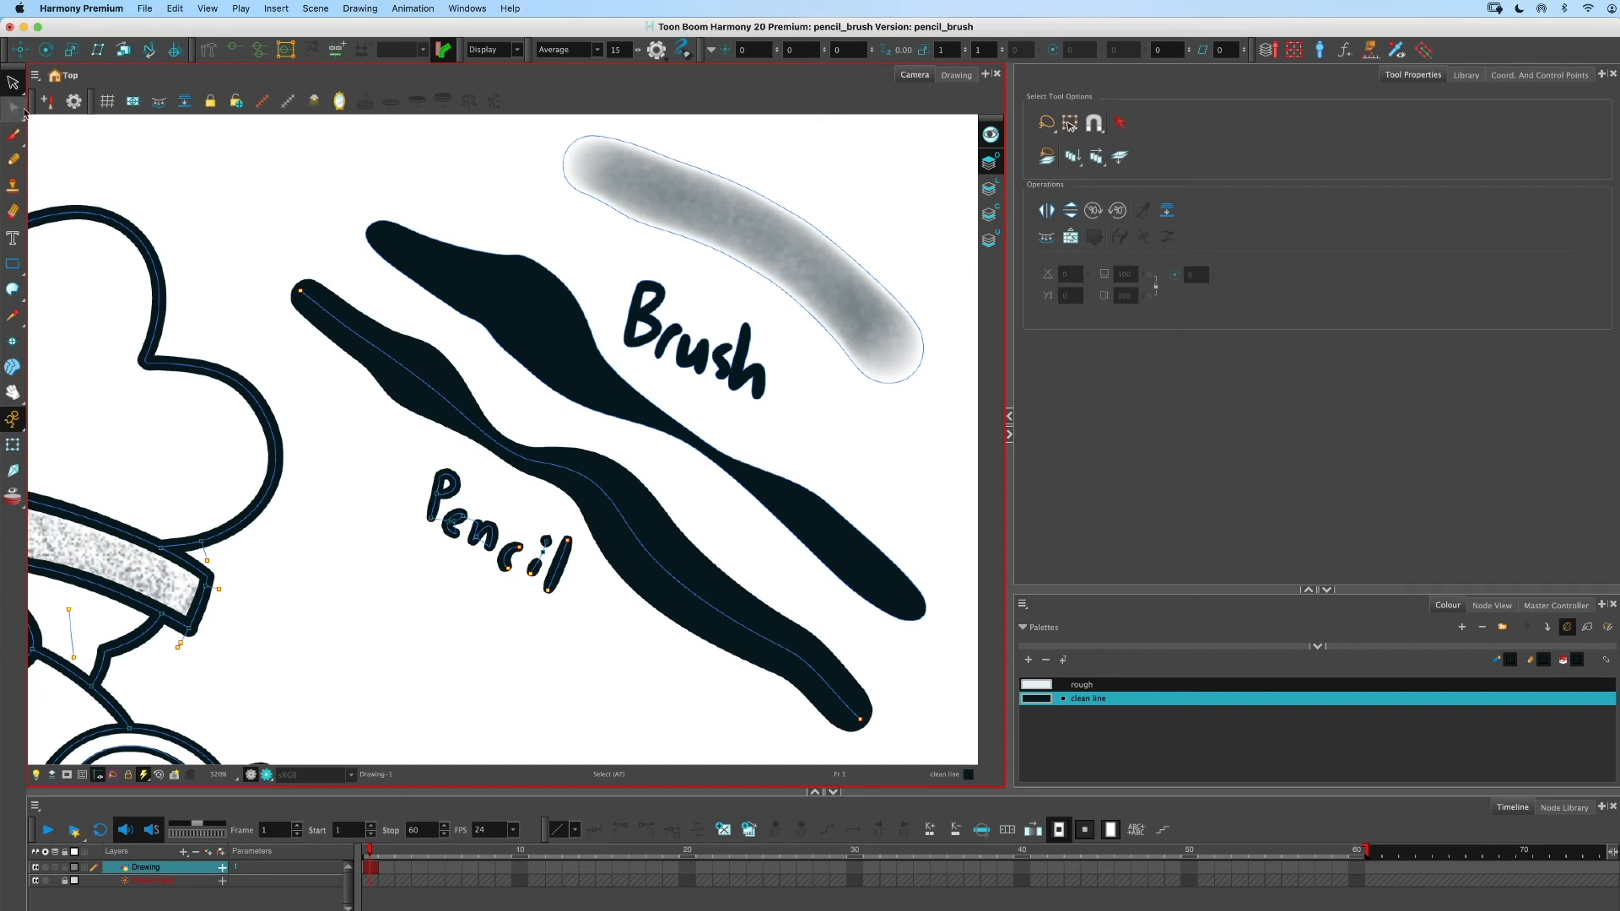
left_click(13, 107)
left_click(778, 204)
left_click_drag(760, 228, 717, 236)
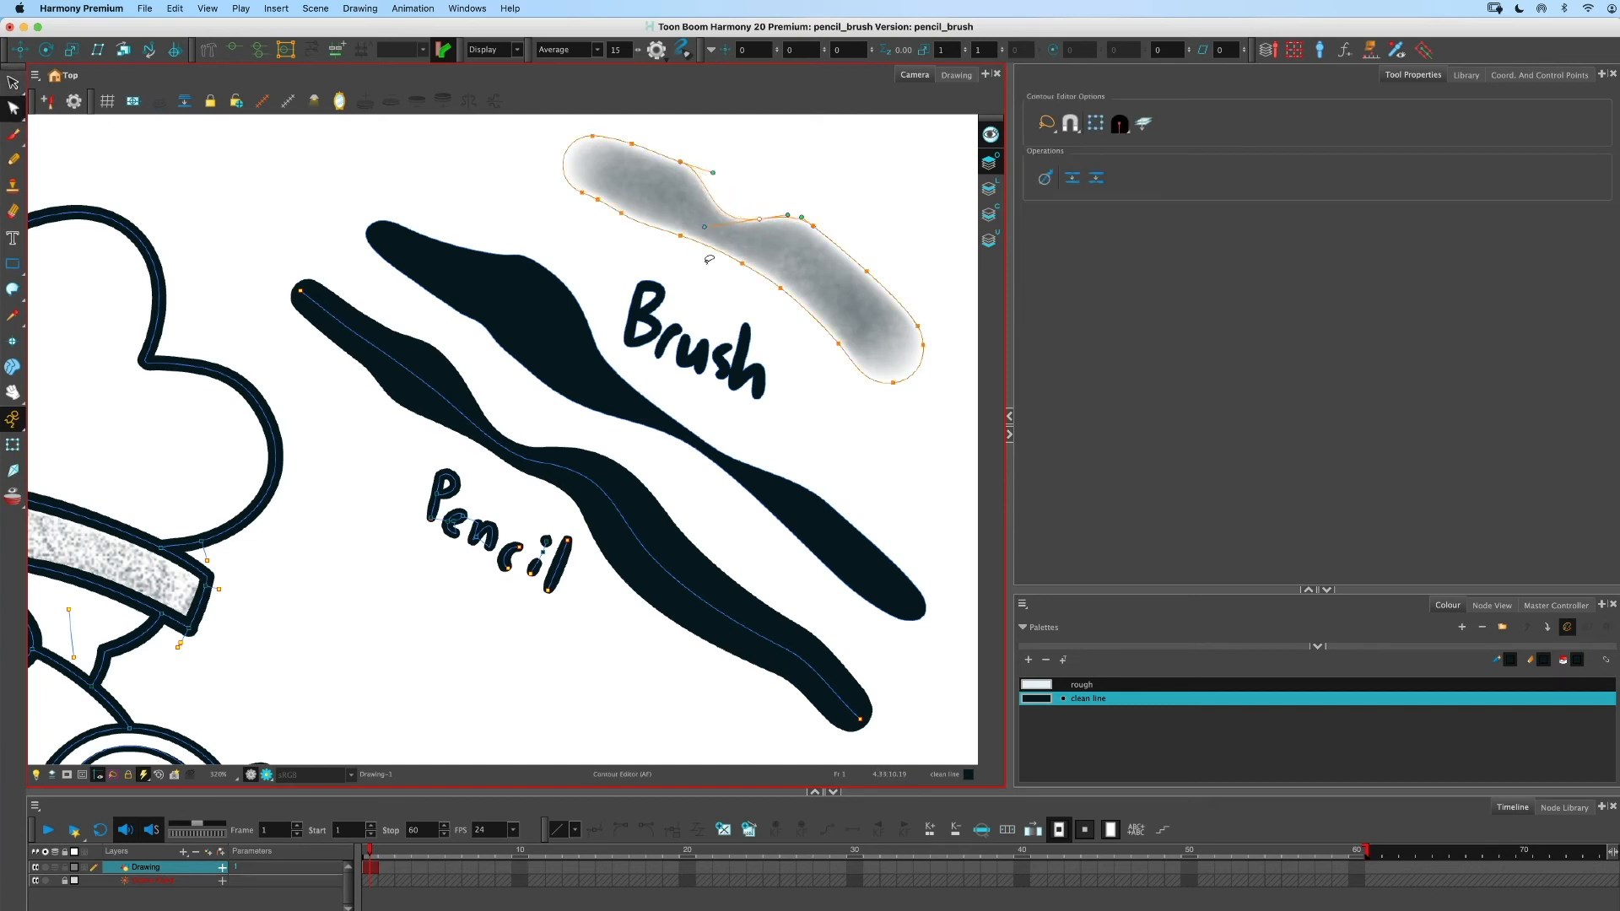
left_click(708, 257)
- Draw an invisible stroke with the Stroke tool enclosing a curved area under the airbrush stroke's left end
left_click(13, 290)
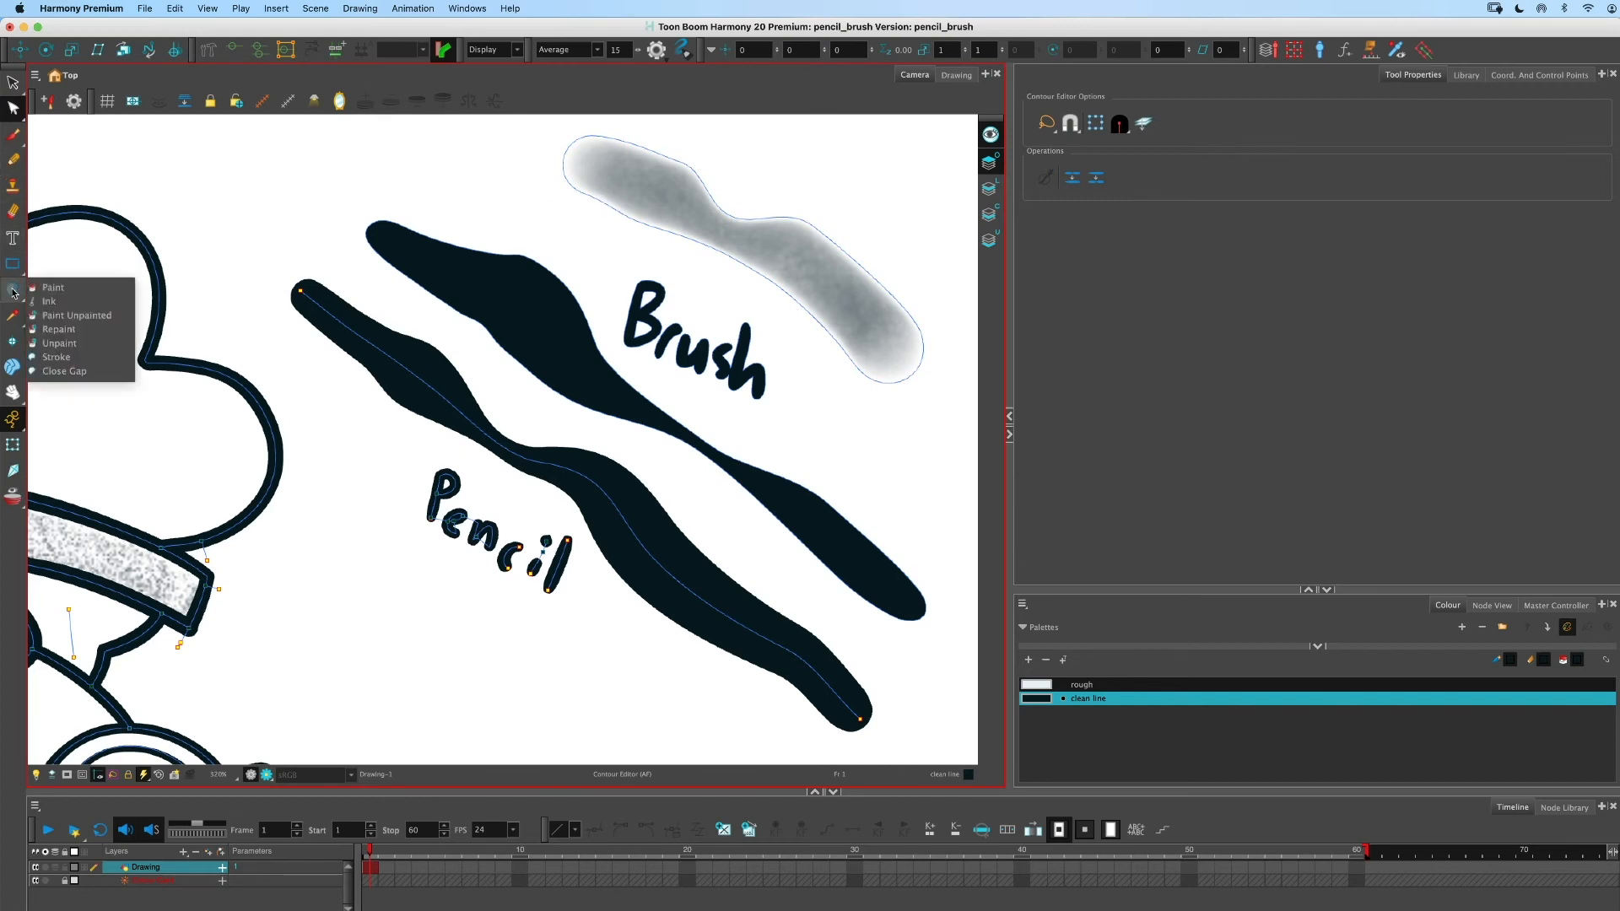
left_click(572, 179)
mouse_move(582, 185)
left_mouse_down()
mouse_move(594, 247)
mouse_move(668, 207)
left_mouse_up()
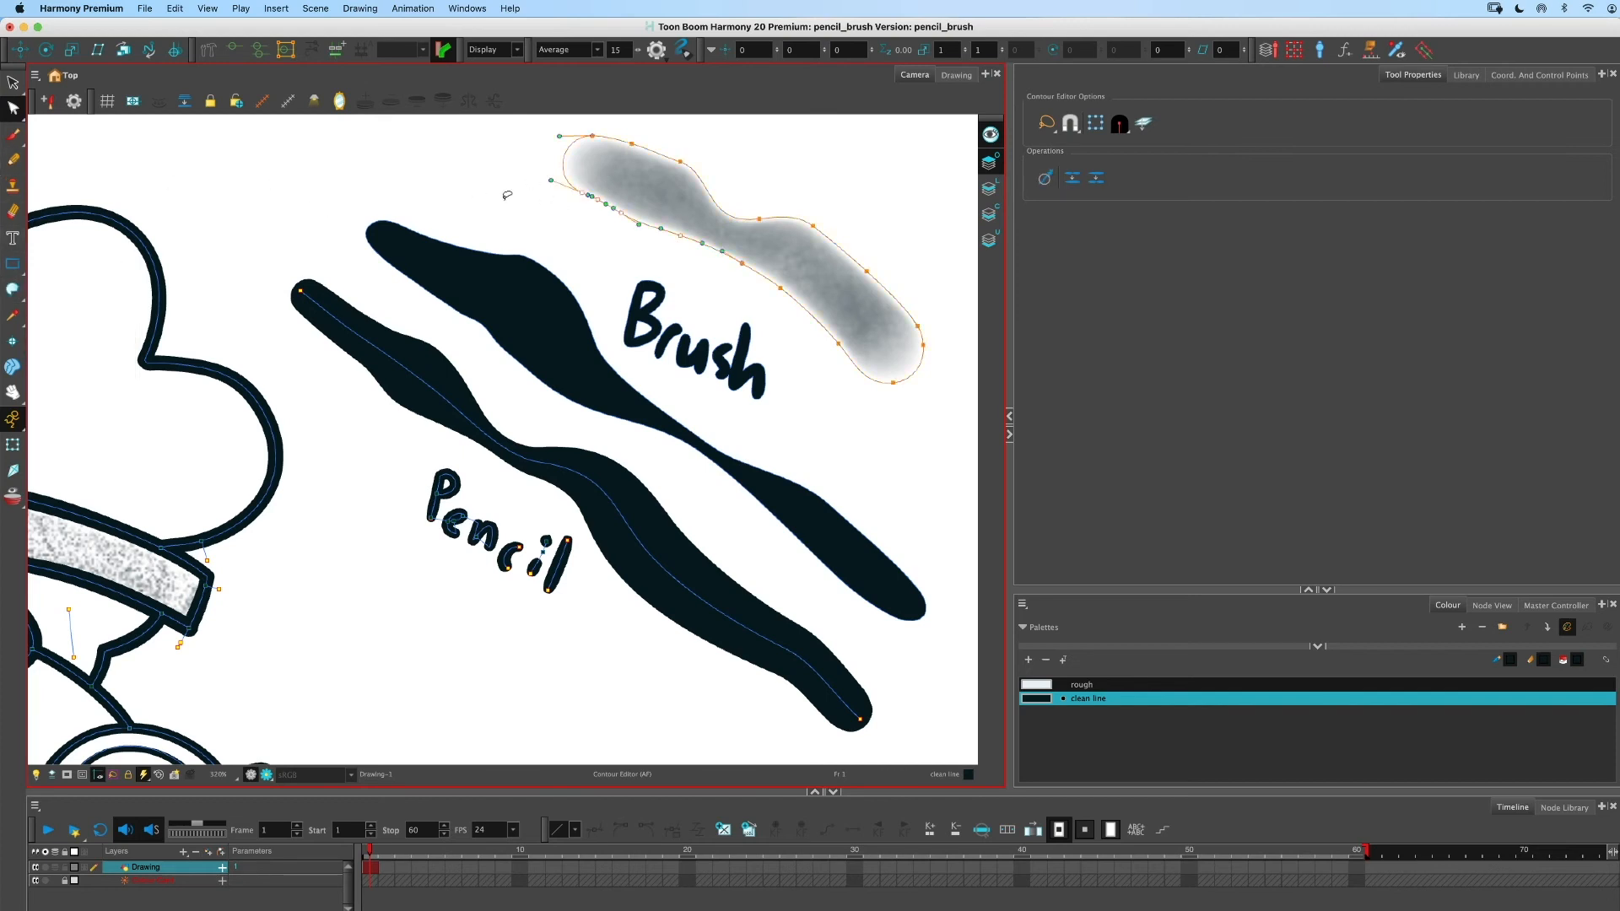
left_click(568, 209)
left_click(13, 290)
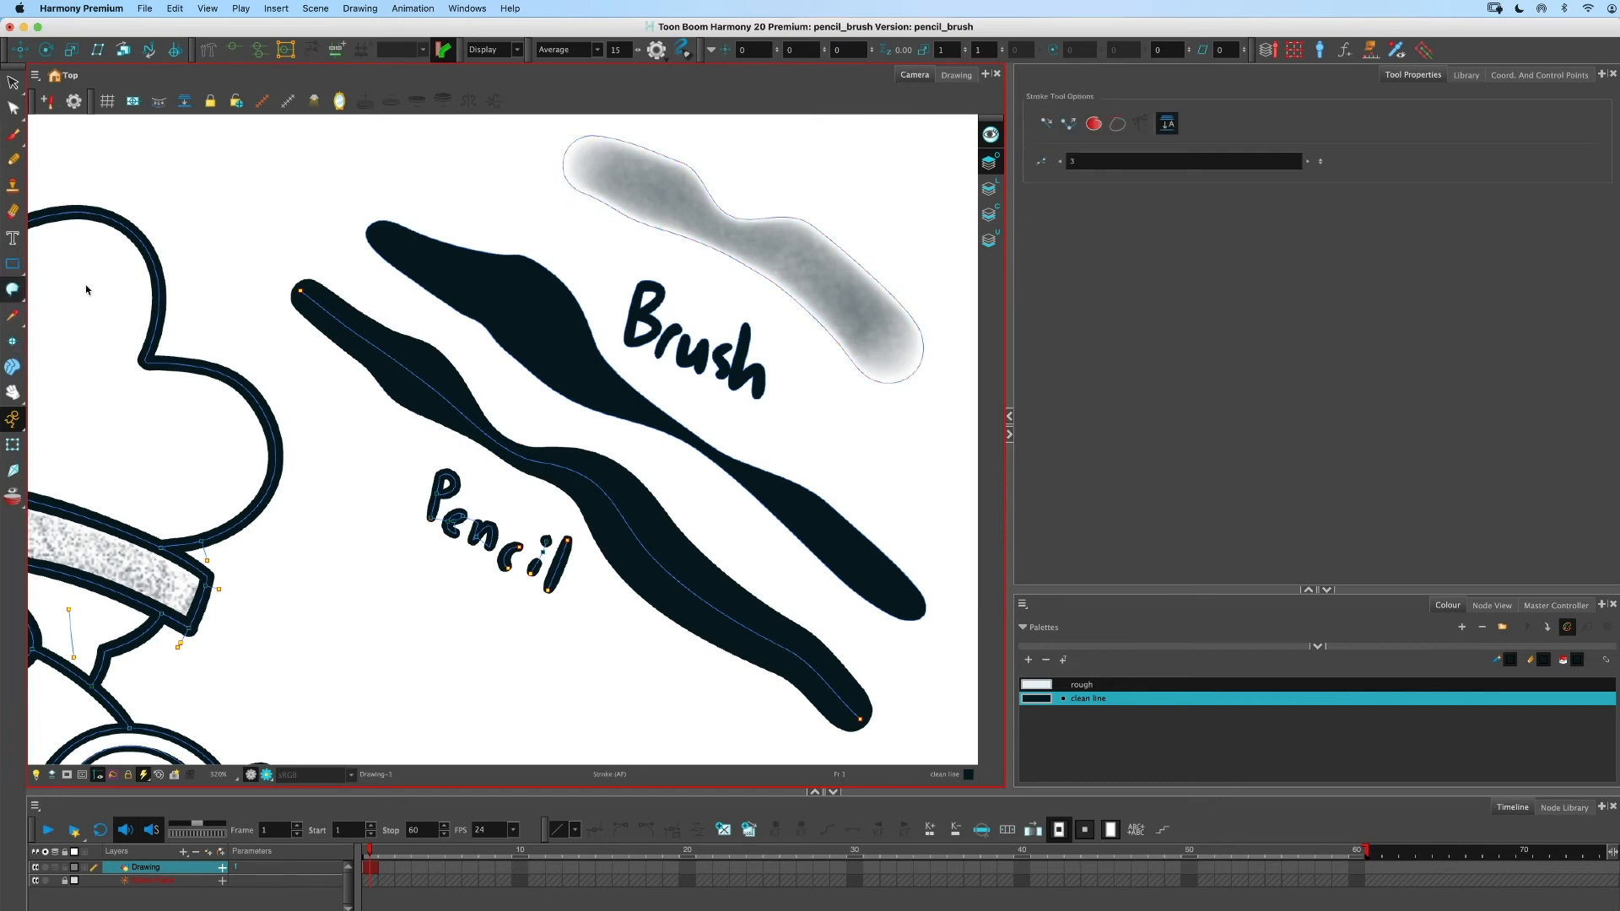
mouse_move(594, 176)
left_mouse_down()
mouse_move(583, 244)
mouse_move(668, 231)
left_mouse_up()
- Fill the enclosed area under the airbrush stroke with the Paint tool
left_click(18, 294)
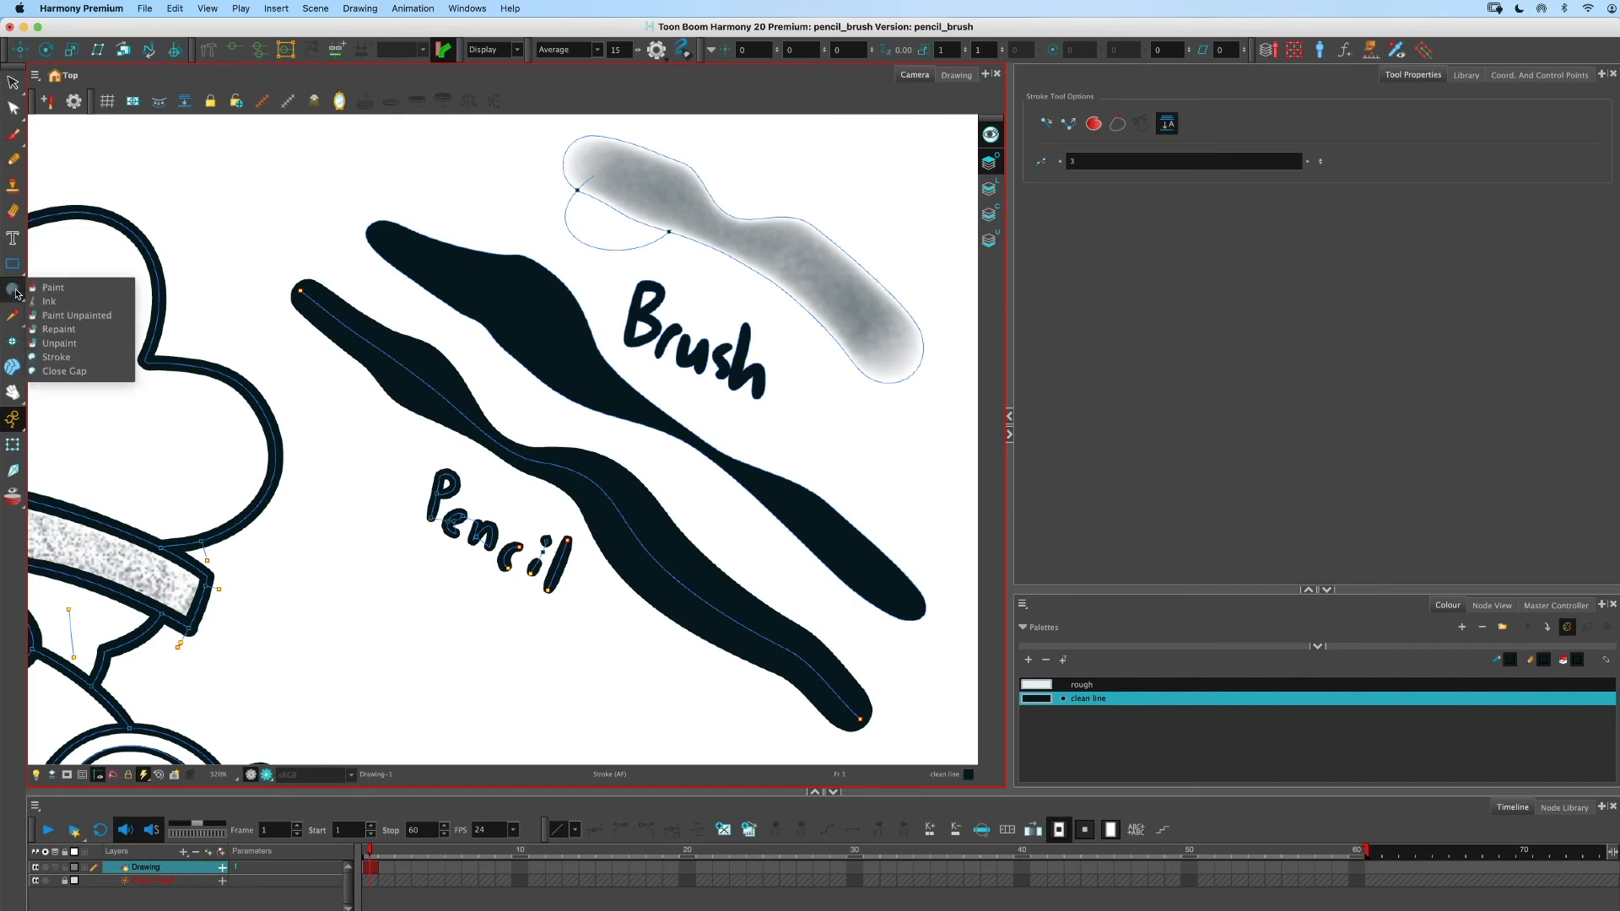
left_click(59, 358)
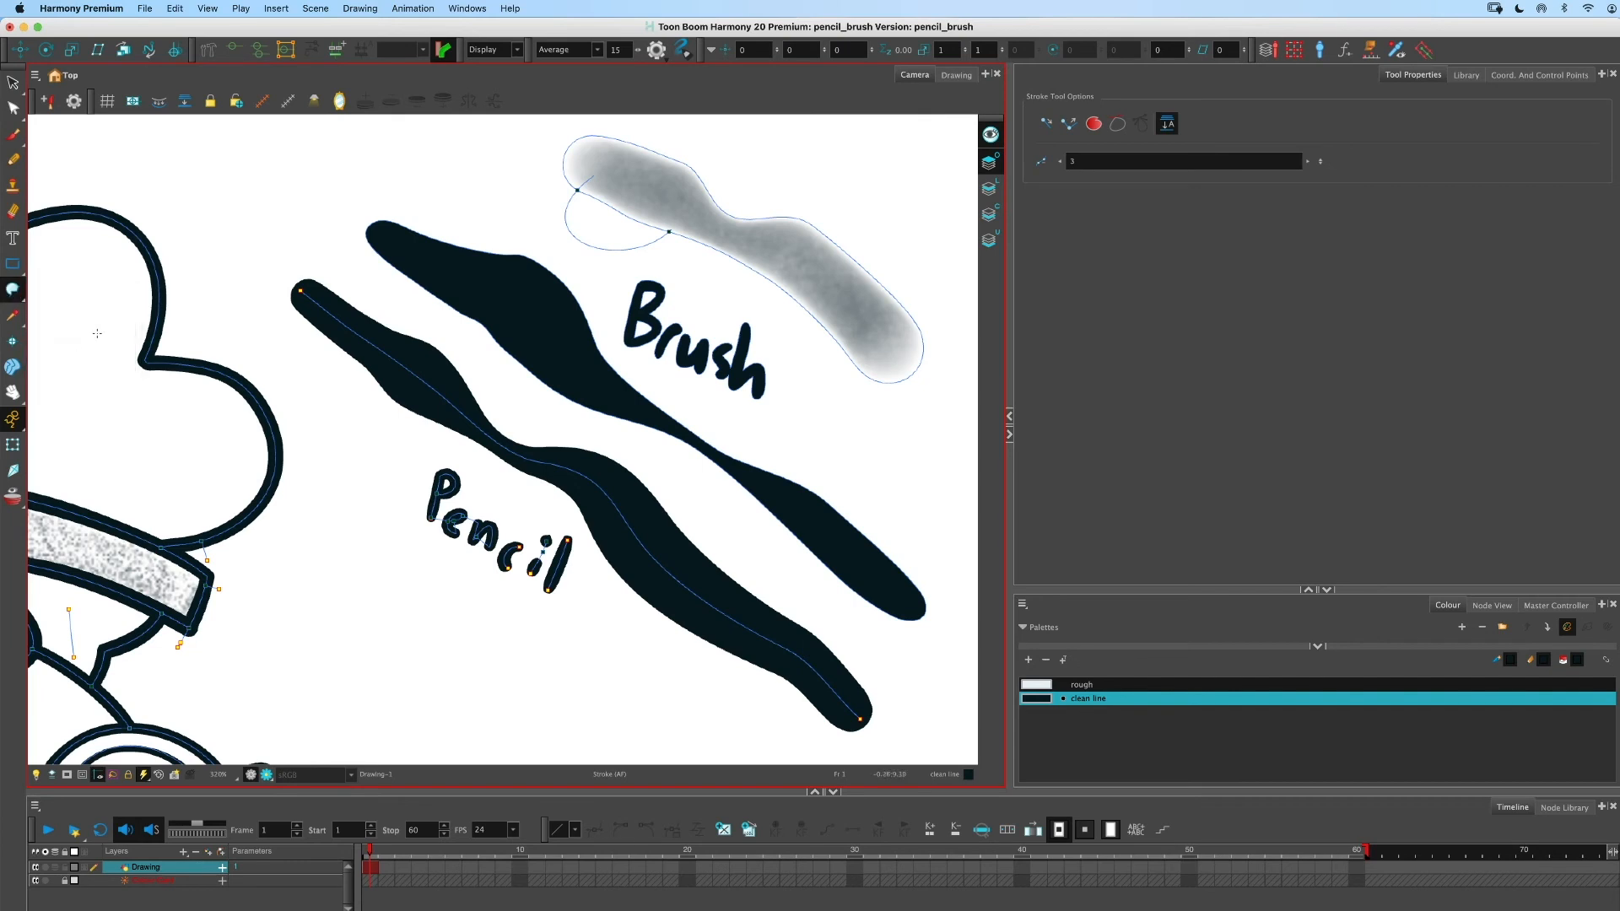
left_click(13, 290)
left_click(55, 288)
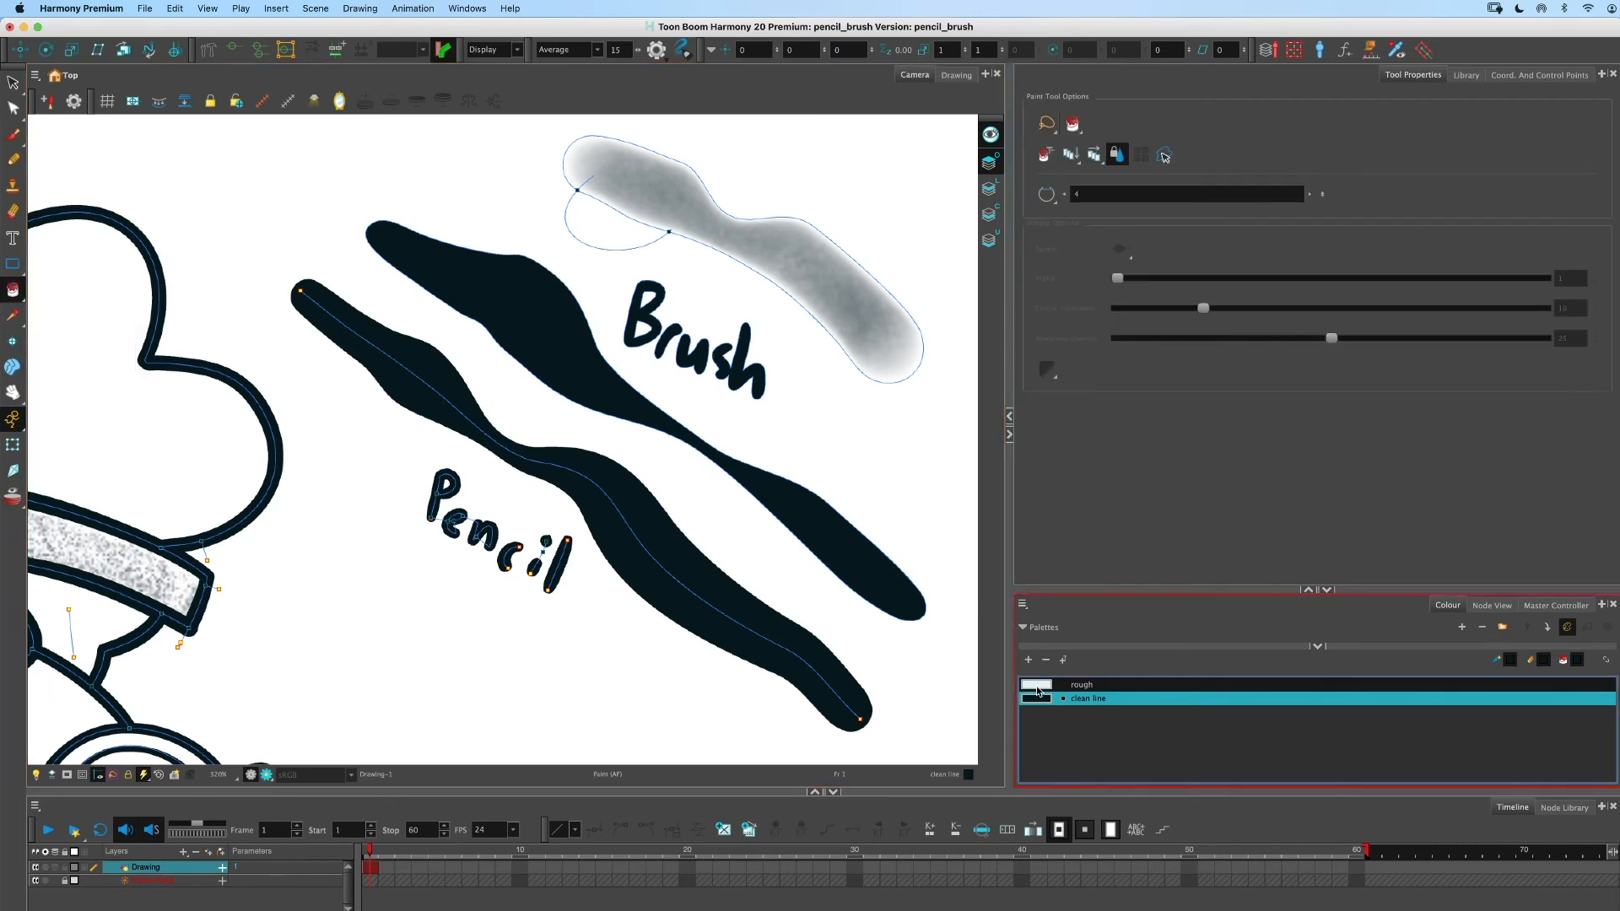
left_click(610, 223)
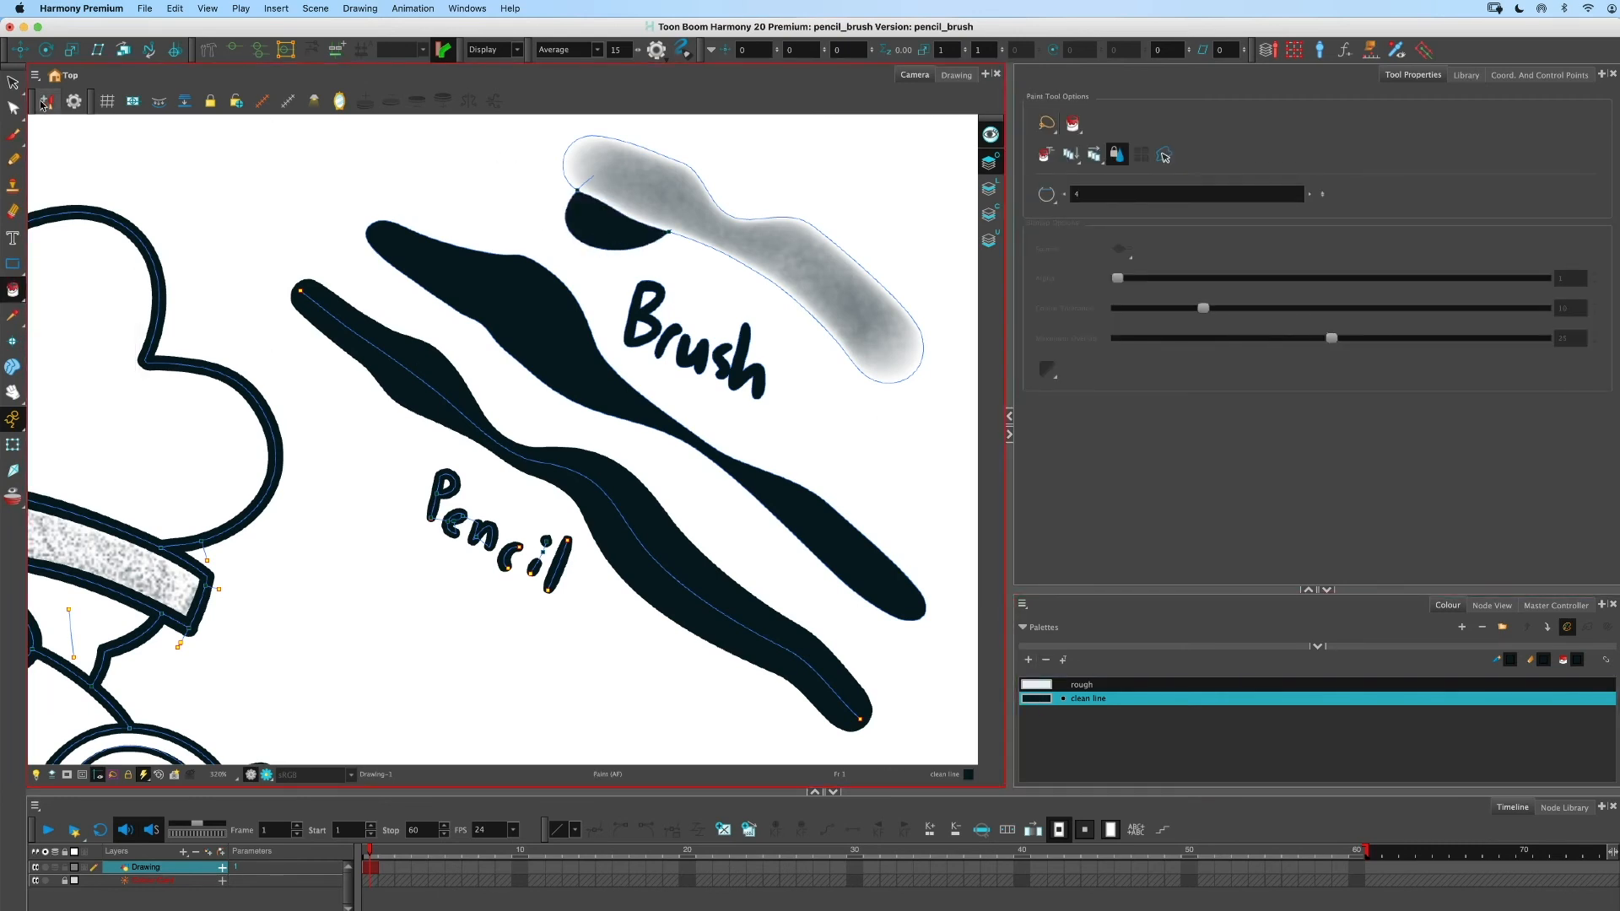
- Hide the strokes and zoom in to examine the painted area under the airbrush stroke
key("alt+s")
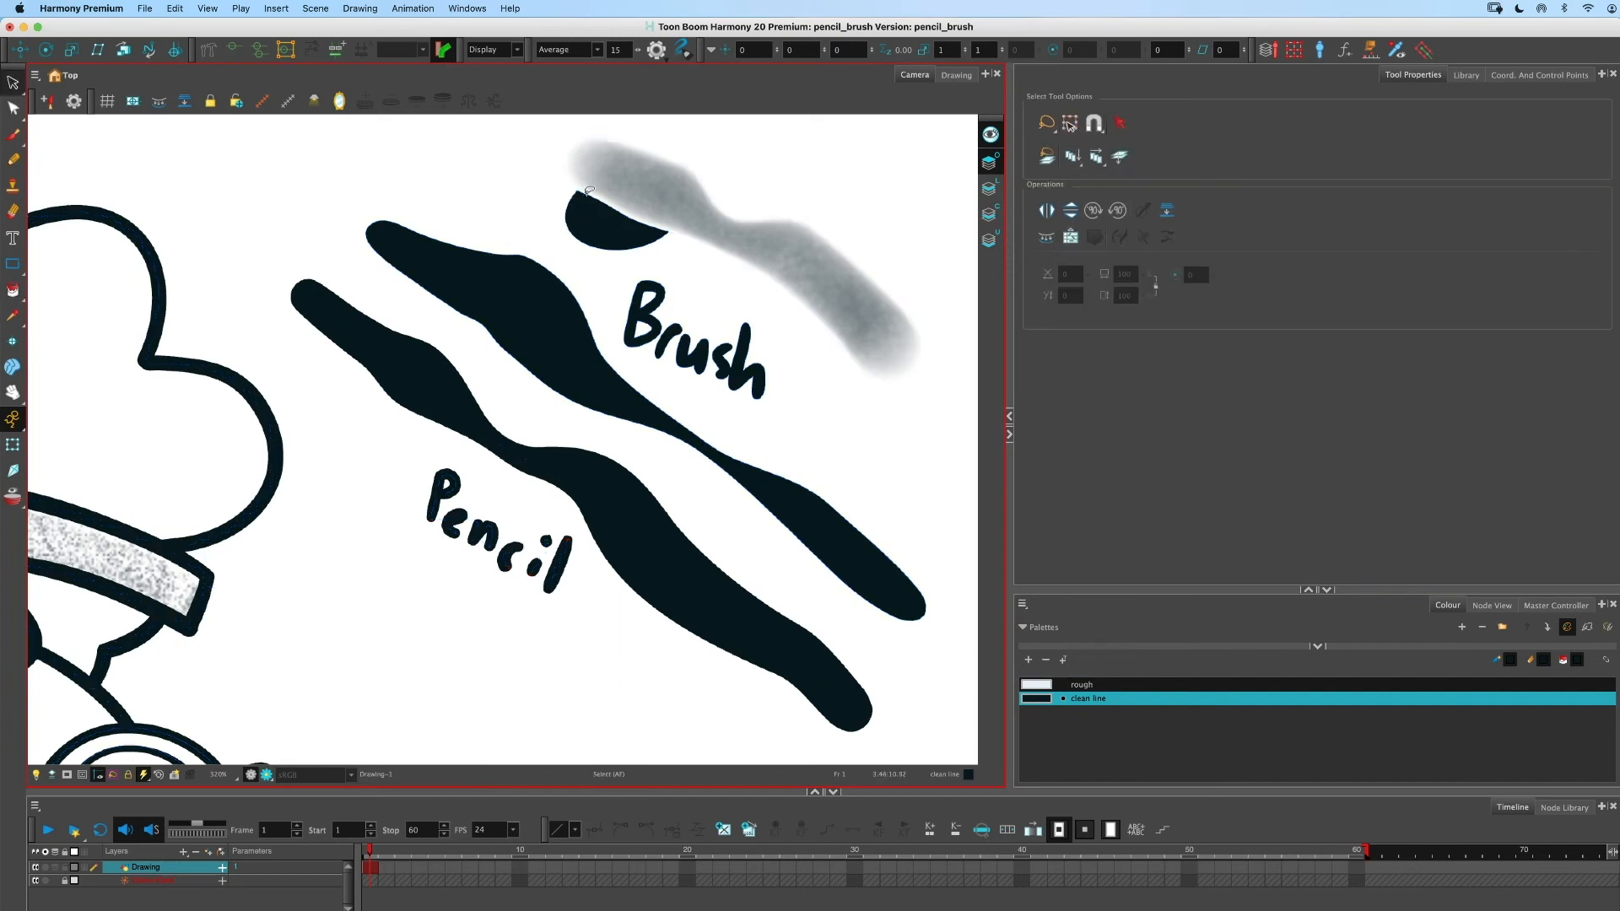
key("2")
key("2")
key("2")
key("2")
key("2")
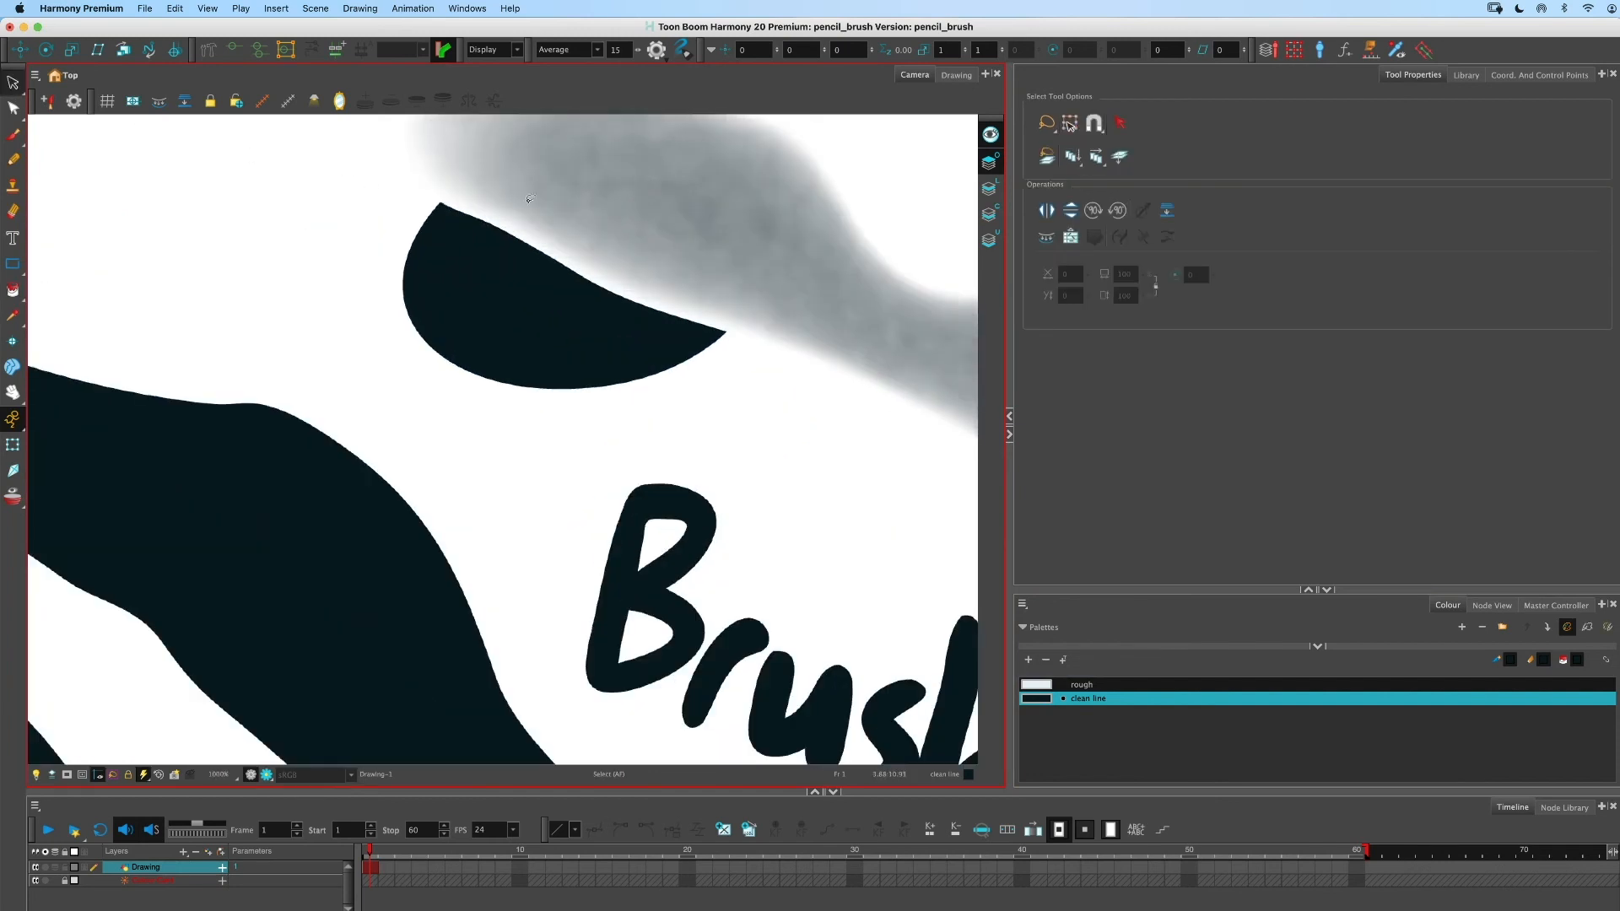
key("space")
left_click_drag(514, 295, 500, 355)
key("1")
key("1")
key("1")
key("1")
key("1")
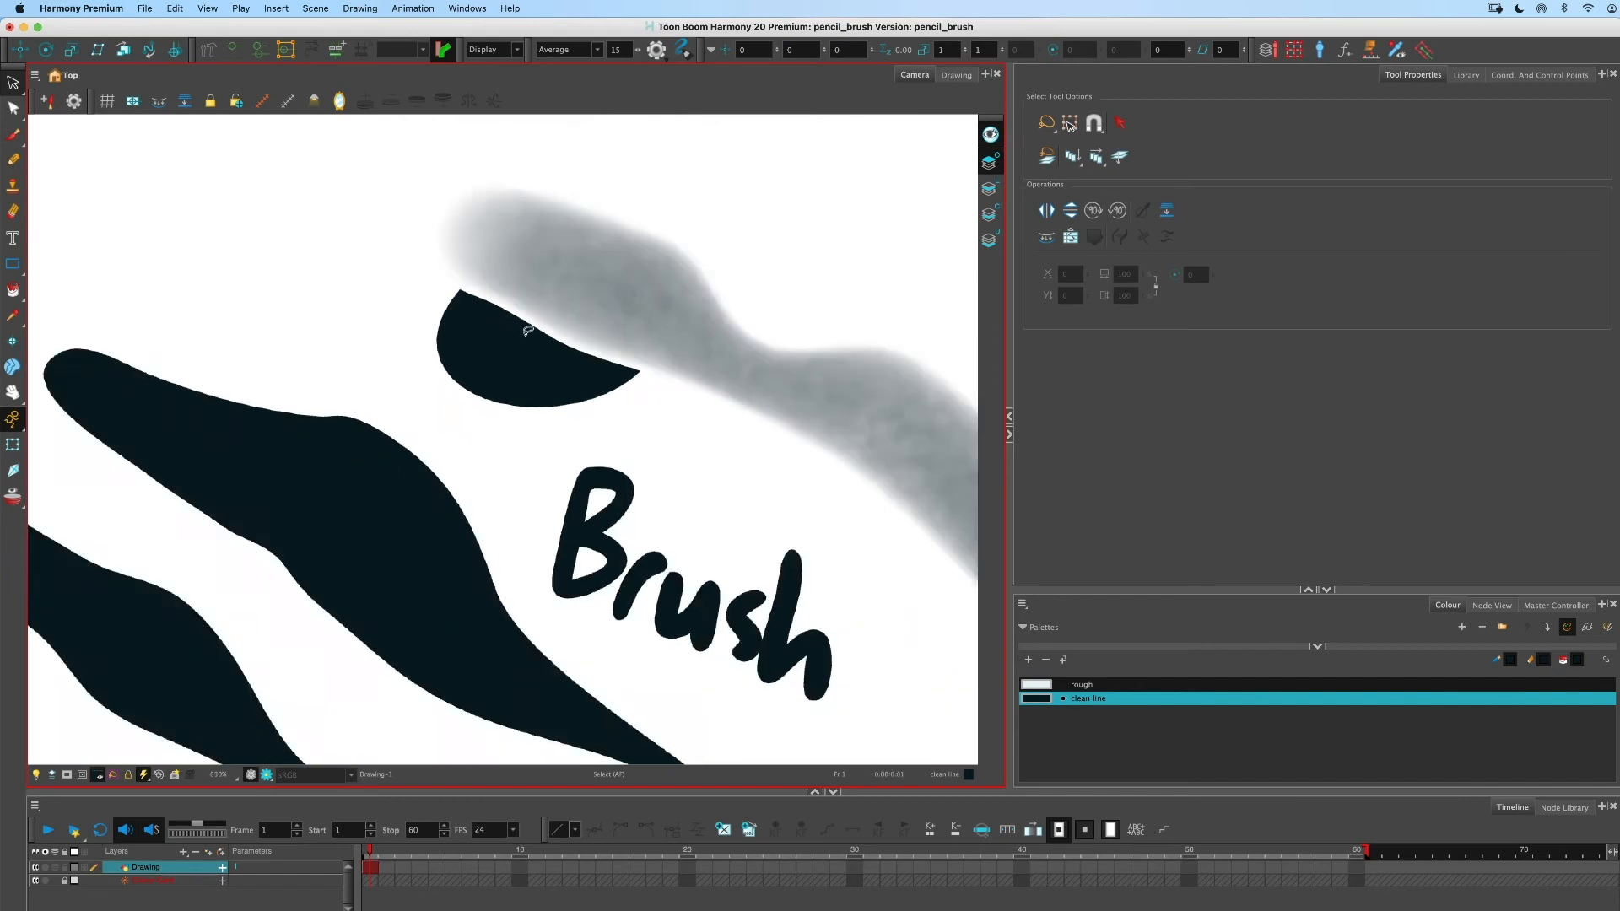
key("space")
left_click_drag(508, 409, 519, 284)
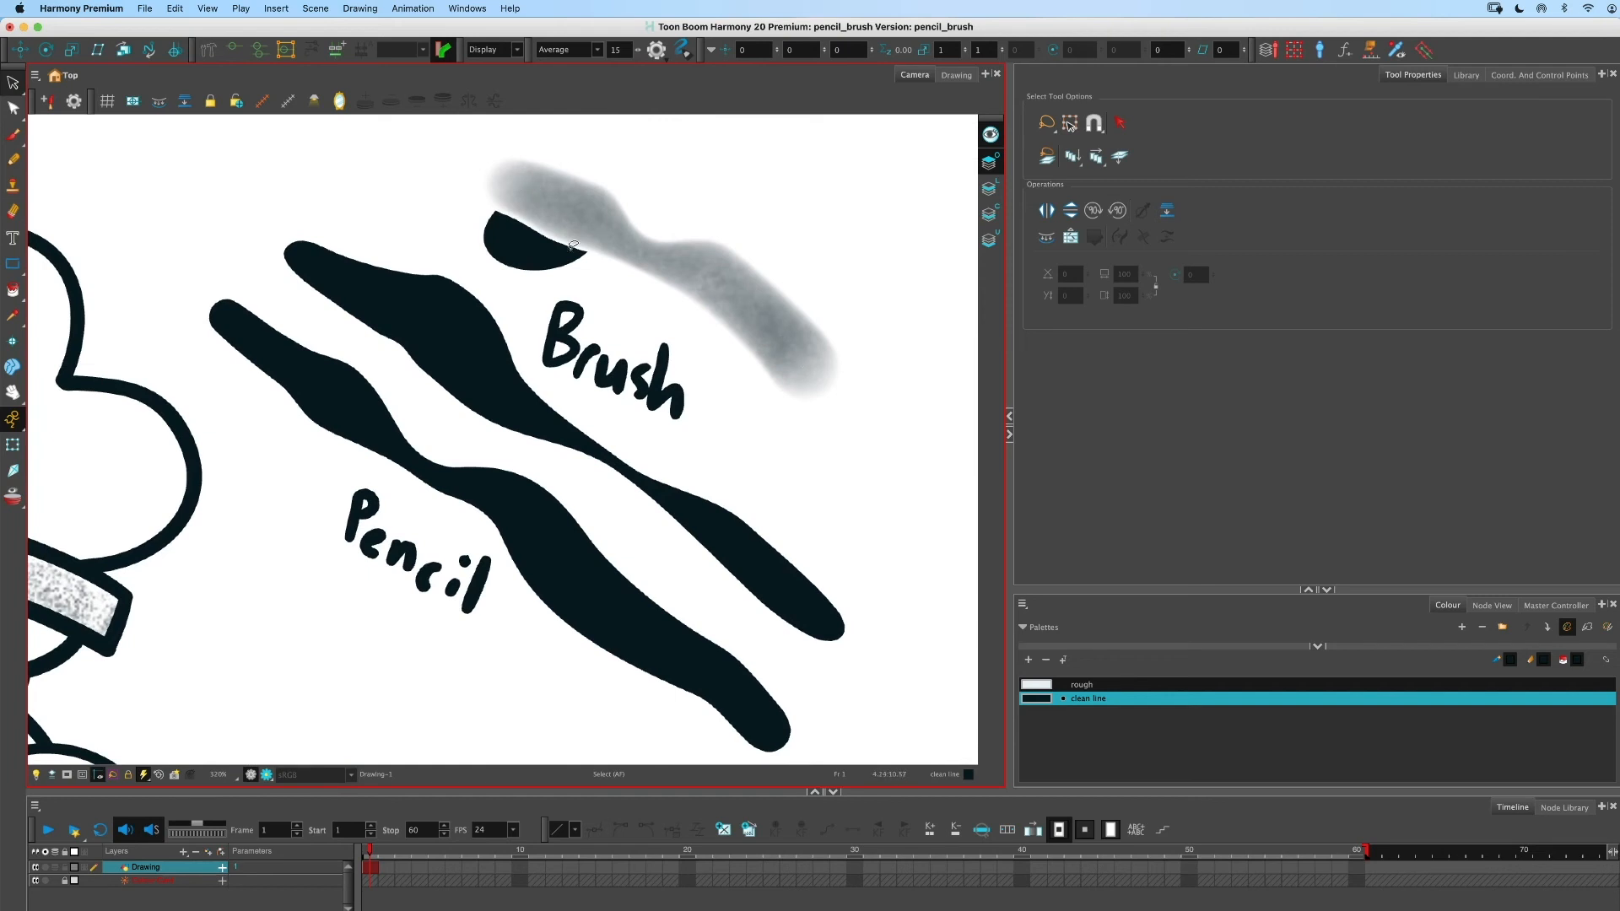
- Draw a stroke beside the pencil line's upper end and paint the area it encloses
key("super+a")
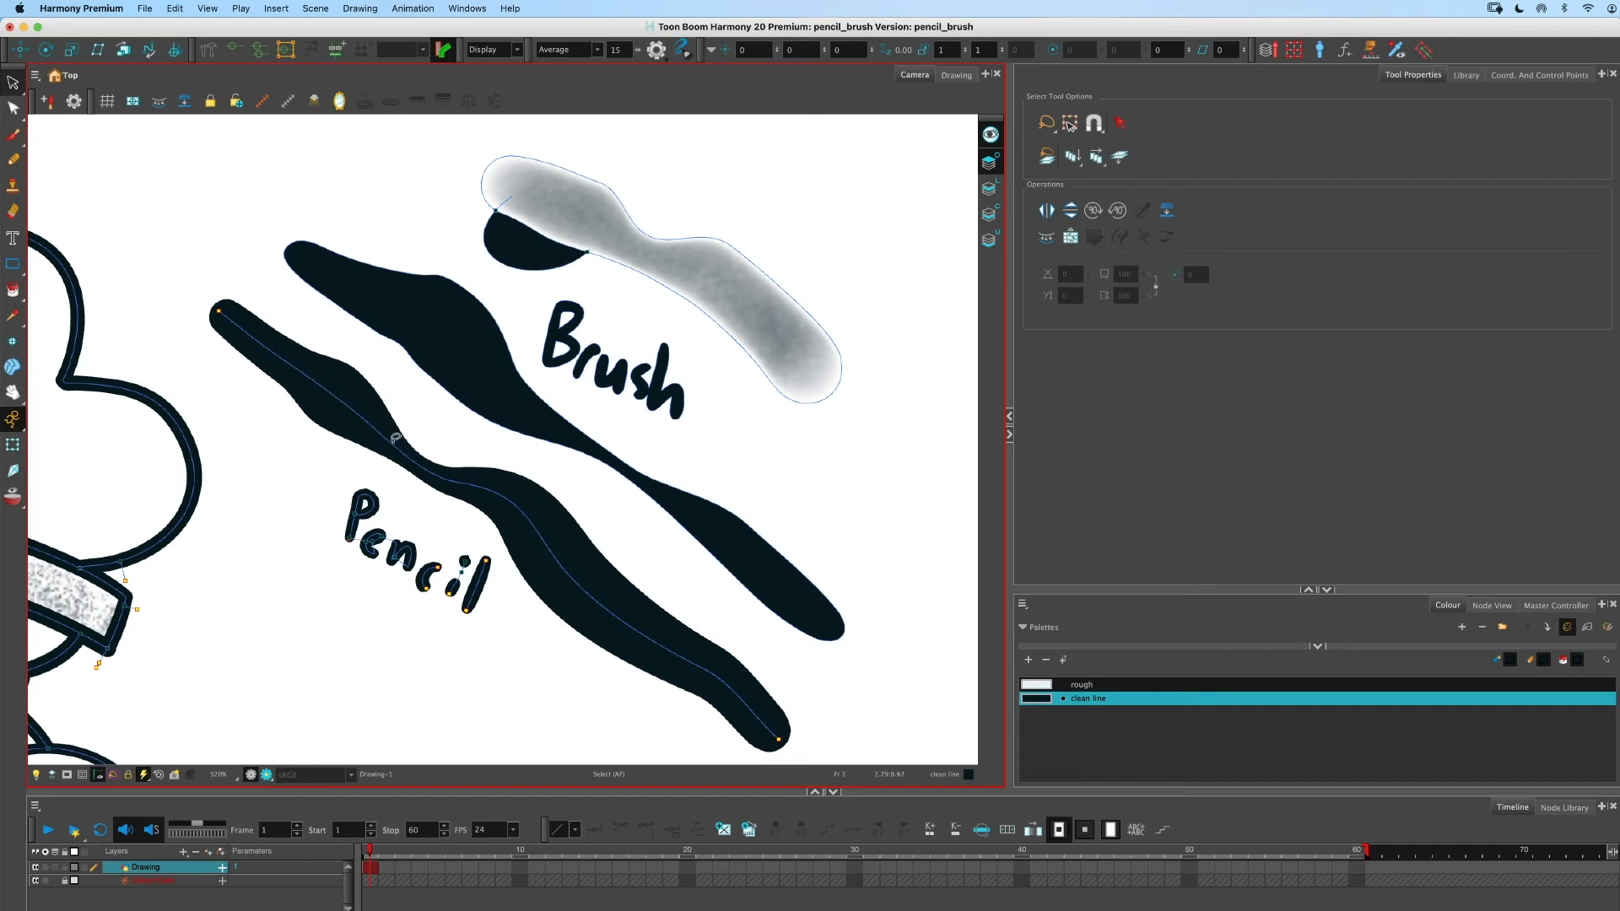
left_click_drag(13, 290, 59, 354)
mouse_move(355, 399)
left_mouse_down()
mouse_move(252, 469)
mouse_move(242, 390)
mouse_move(270, 338)
left_mouse_up()
left_click_drag(15, 295, 40, 292)
left_click(292, 437)
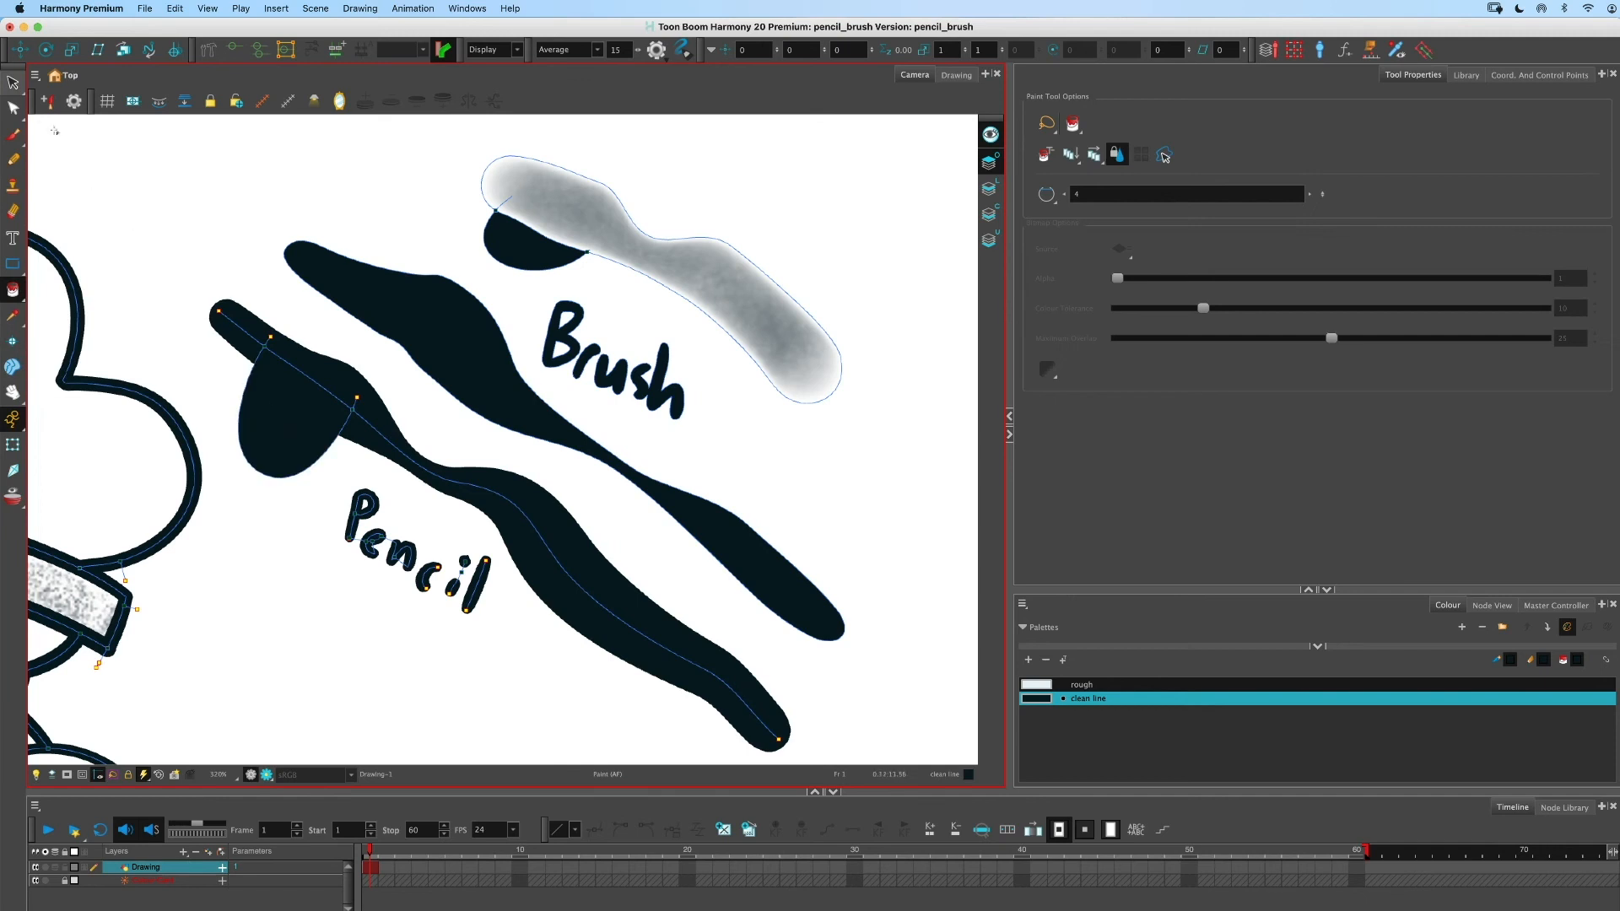
- Delete the painted fill and stroke added beside the pencil line
left_click(11, 86)
left_click(236, 331)
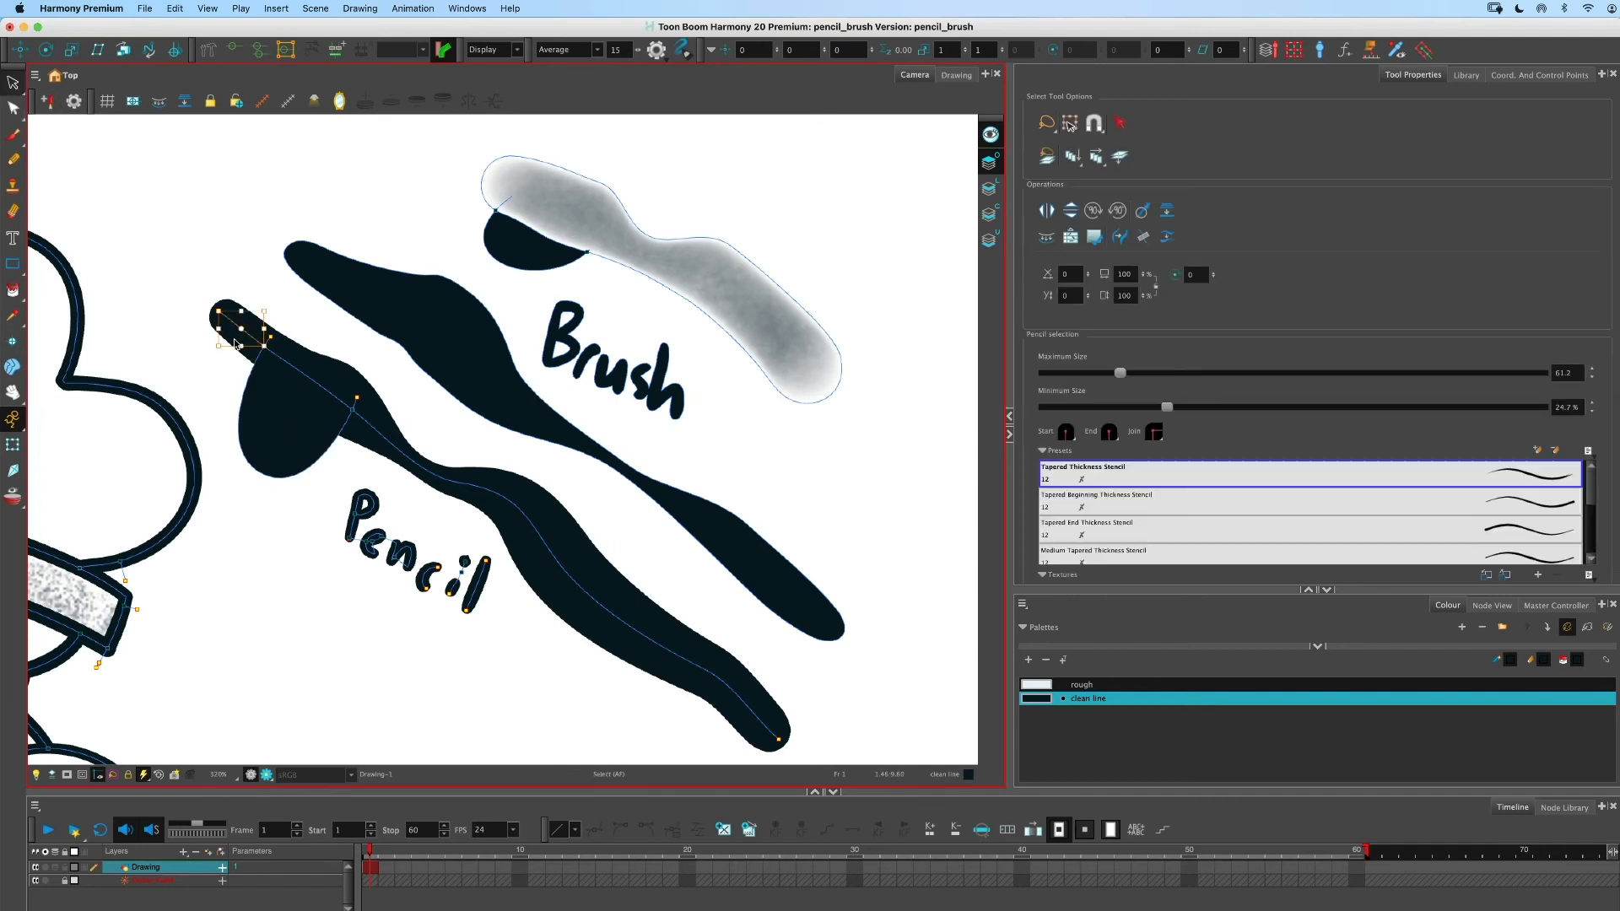
left_click(302, 365)
key("Delete")
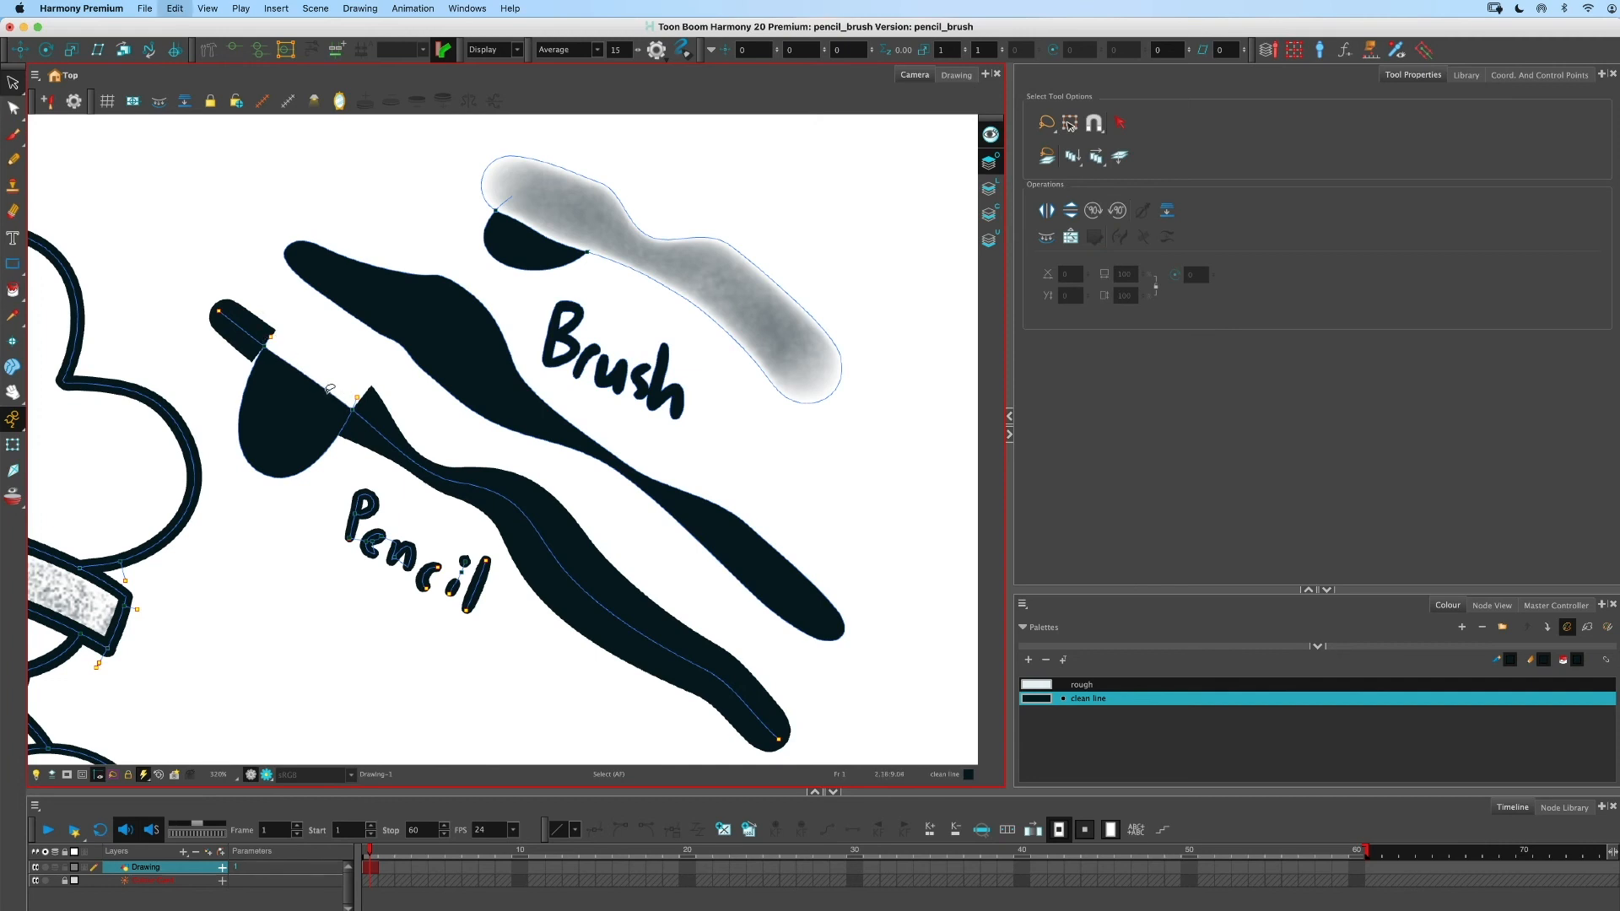
left_click(333, 390)
key("Delete")
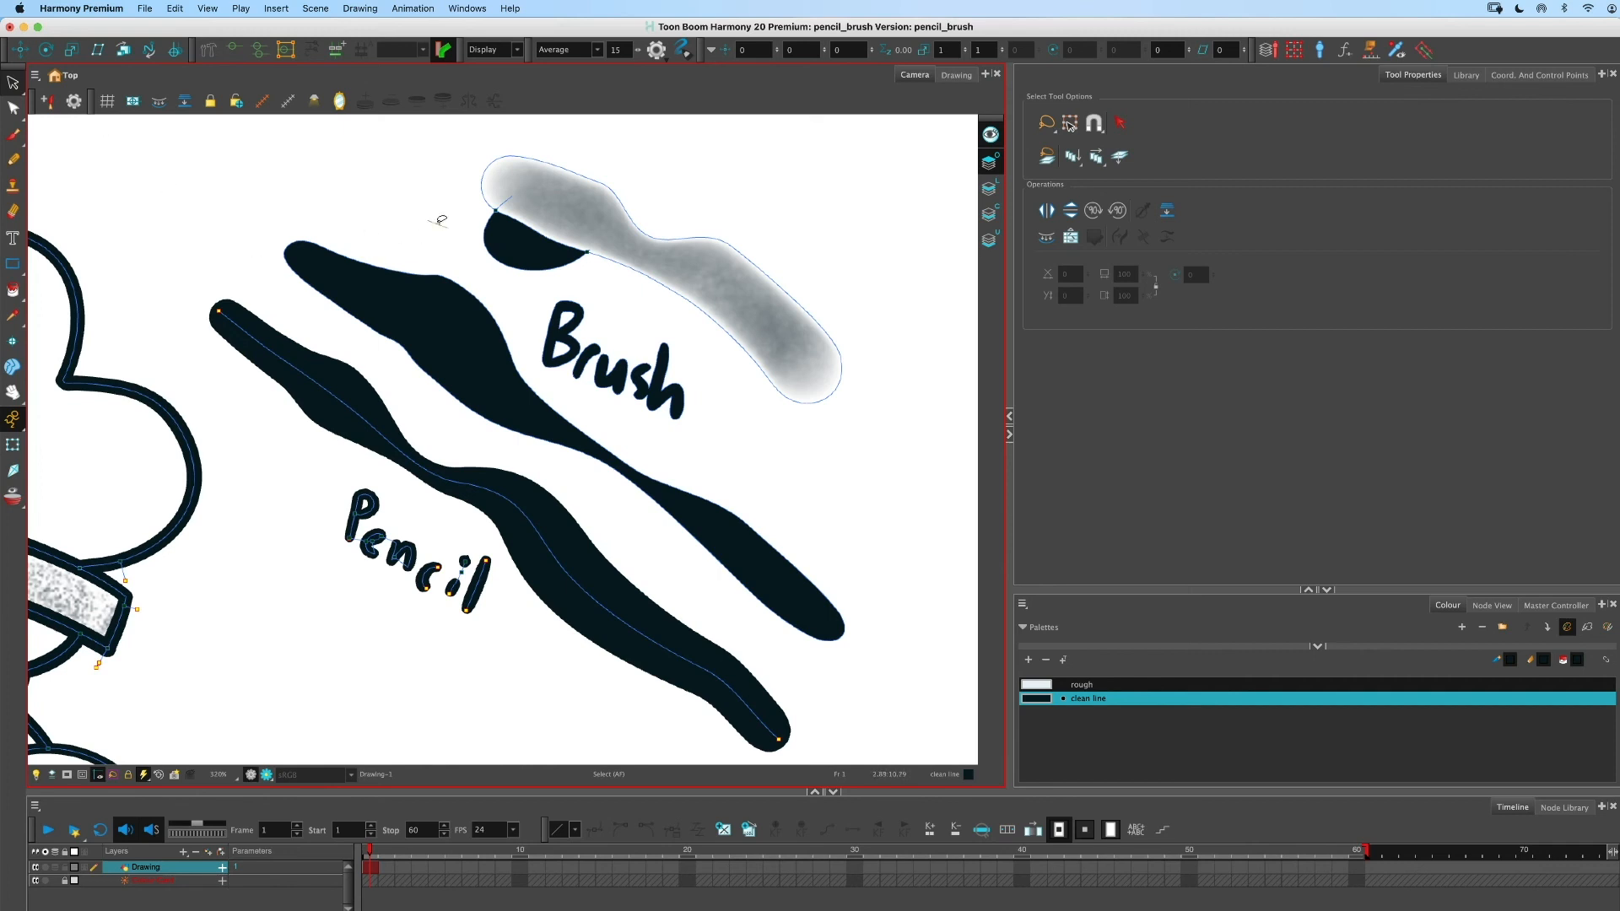
- Delete the painted area under the airbrush stroke and the airbrush stroke itself
left_click(500, 240)
key("Delete")
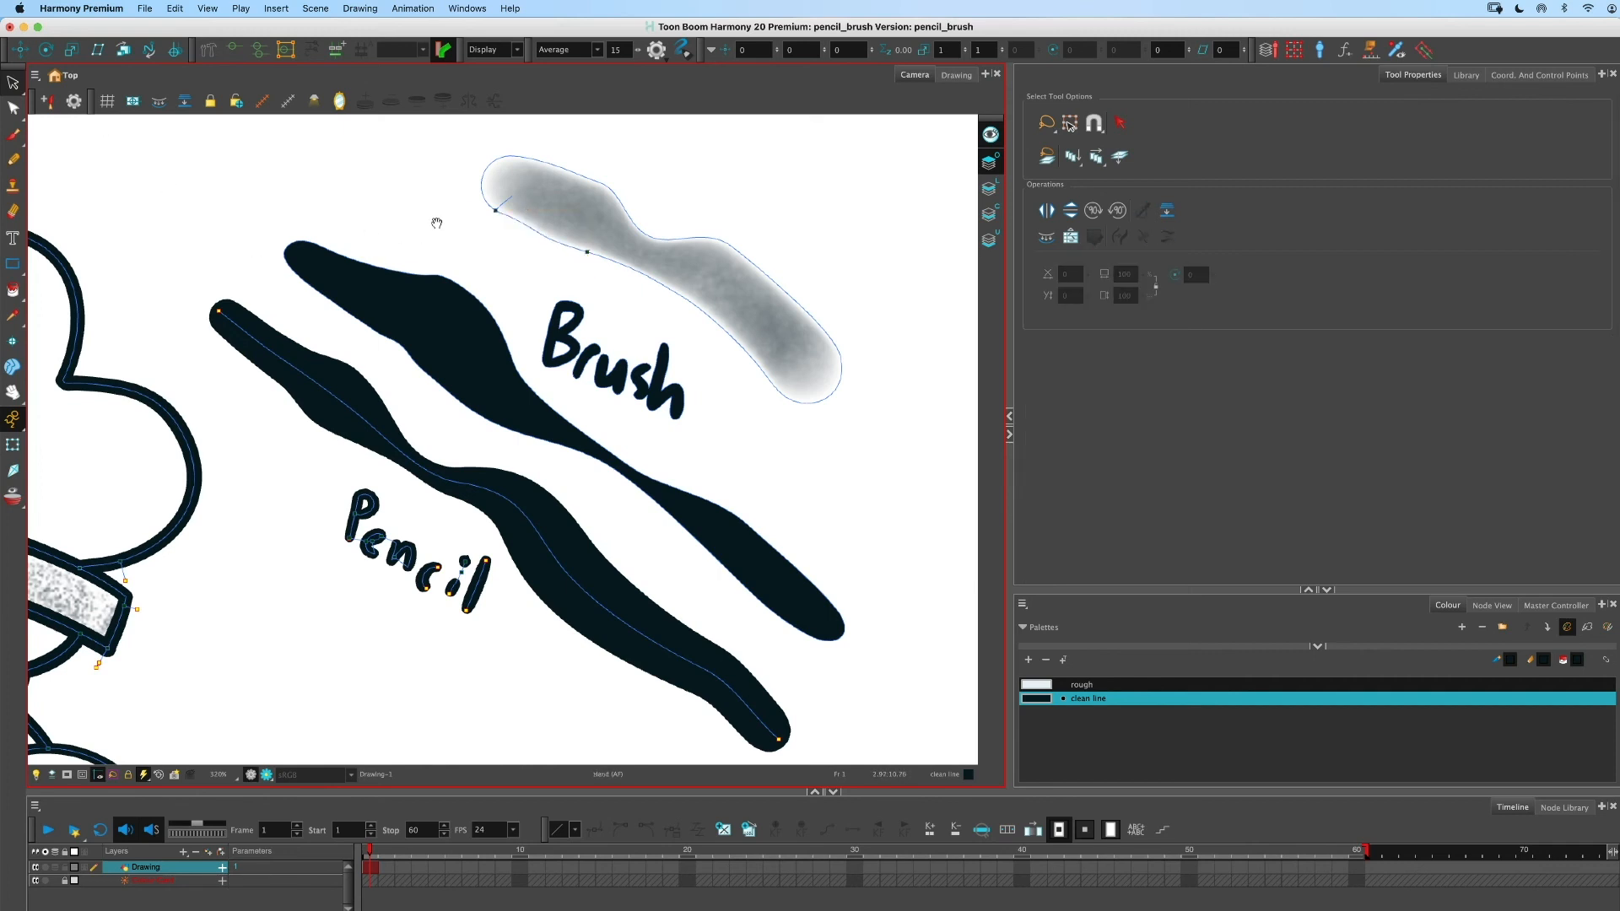
left_click(503, 203)
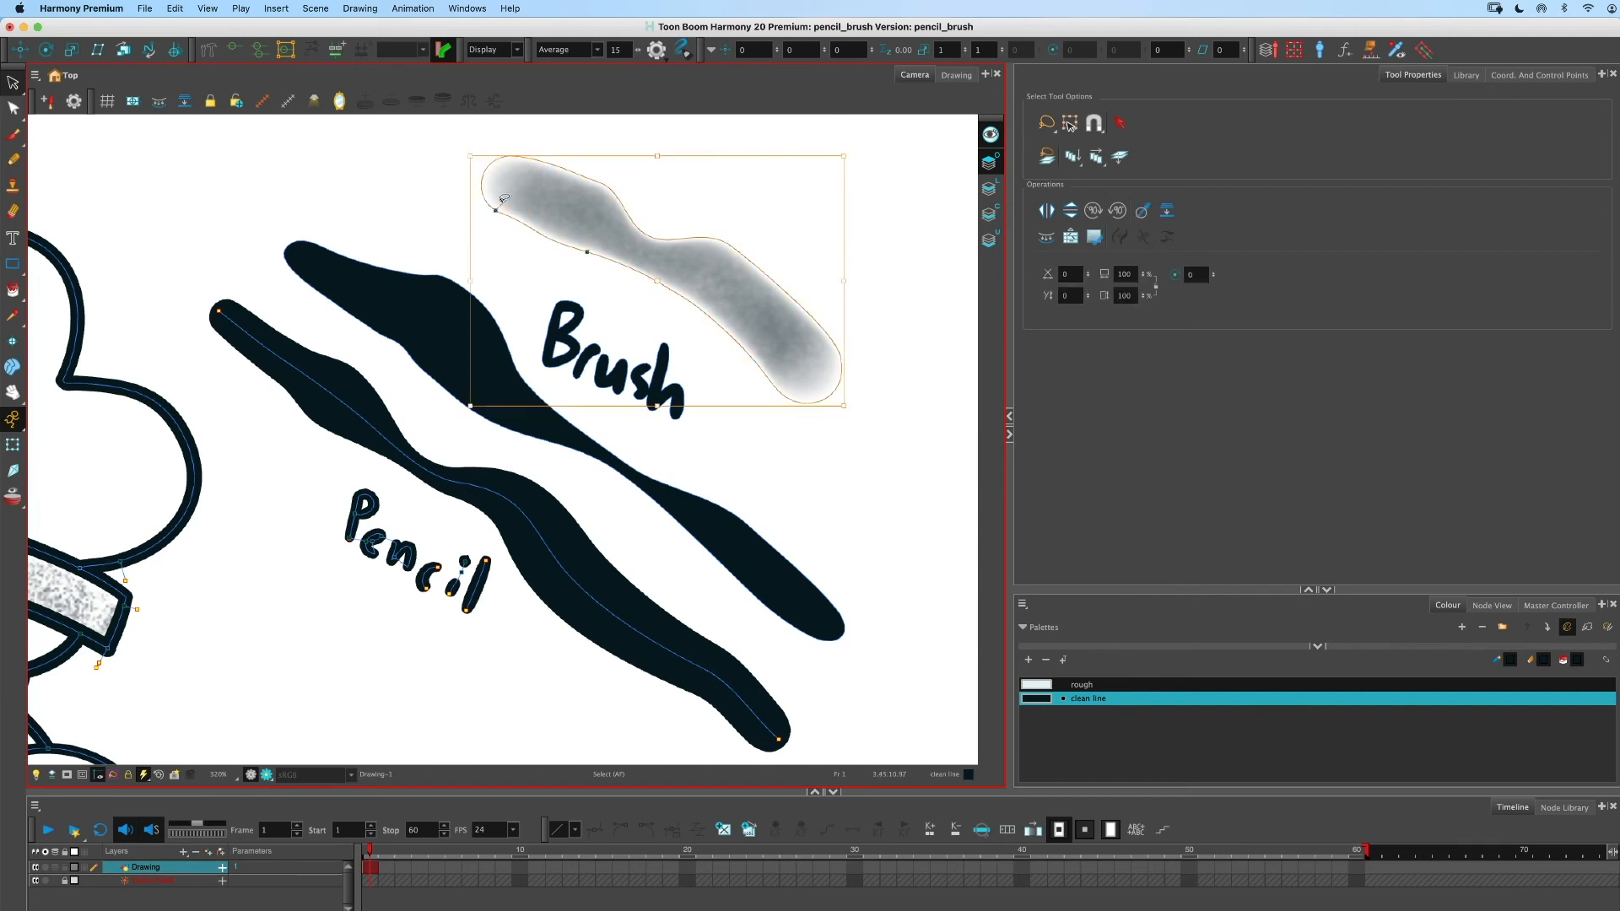
key("Delete")
scroll(473, 169, "left", 3)
scroll(473, 170, "down", 2)
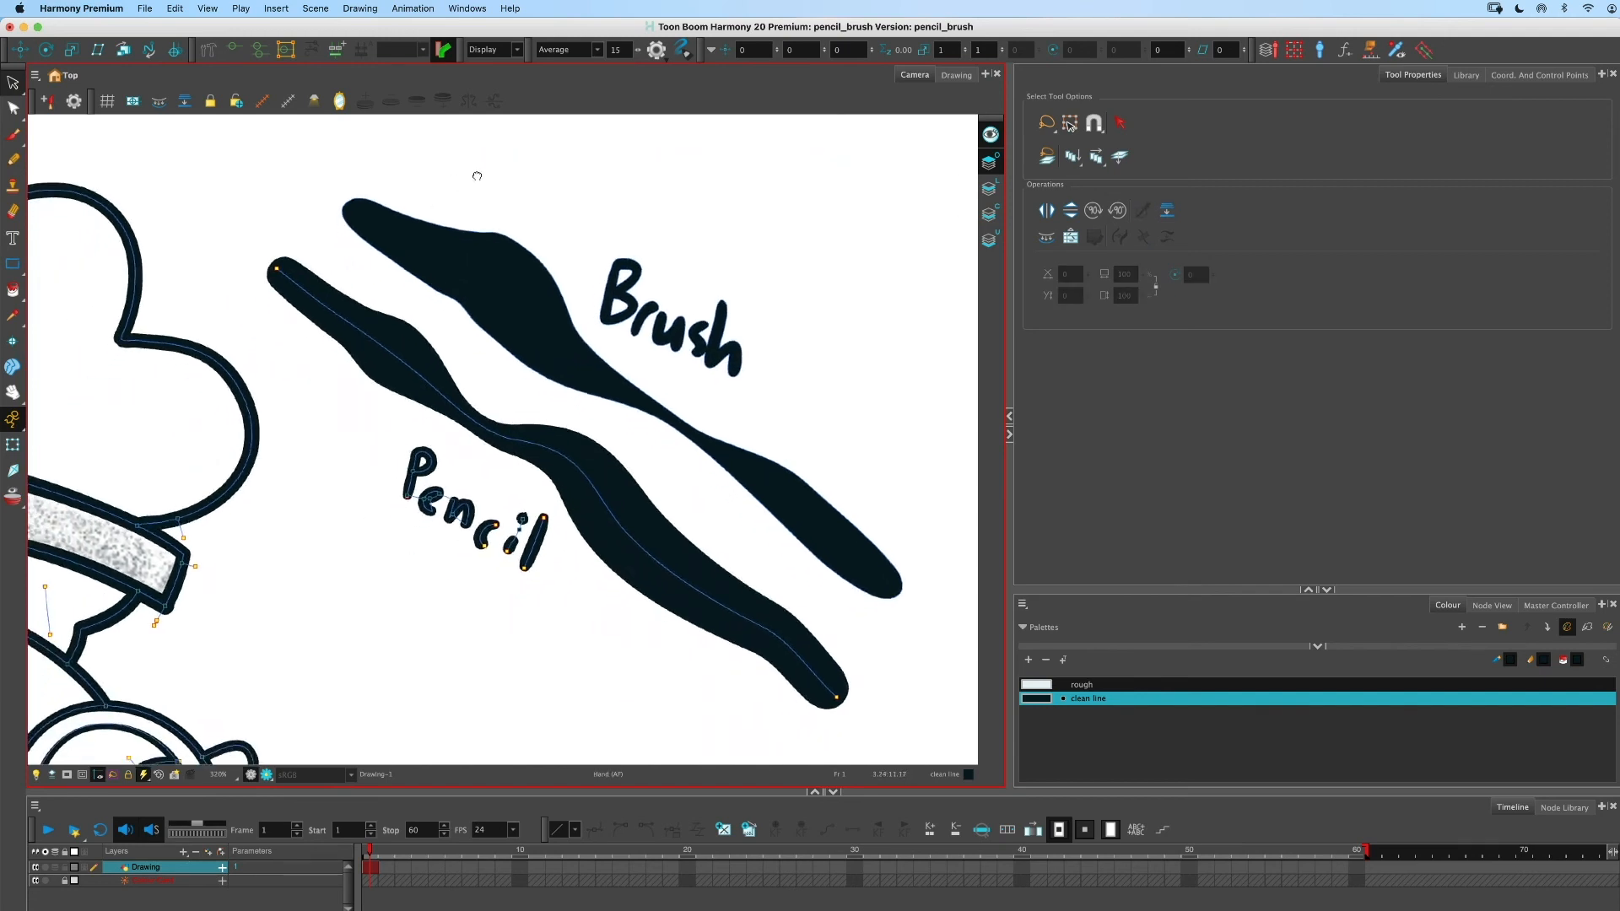
- Select and delete the pencil and brush strokes together with their handwritten labels
mouse_move(427, 205)
left_mouse_down()
mouse_move(337, 371)
mouse_move(597, 188)
mouse_move(852, 700)
left_mouse_up()
key("Delete")
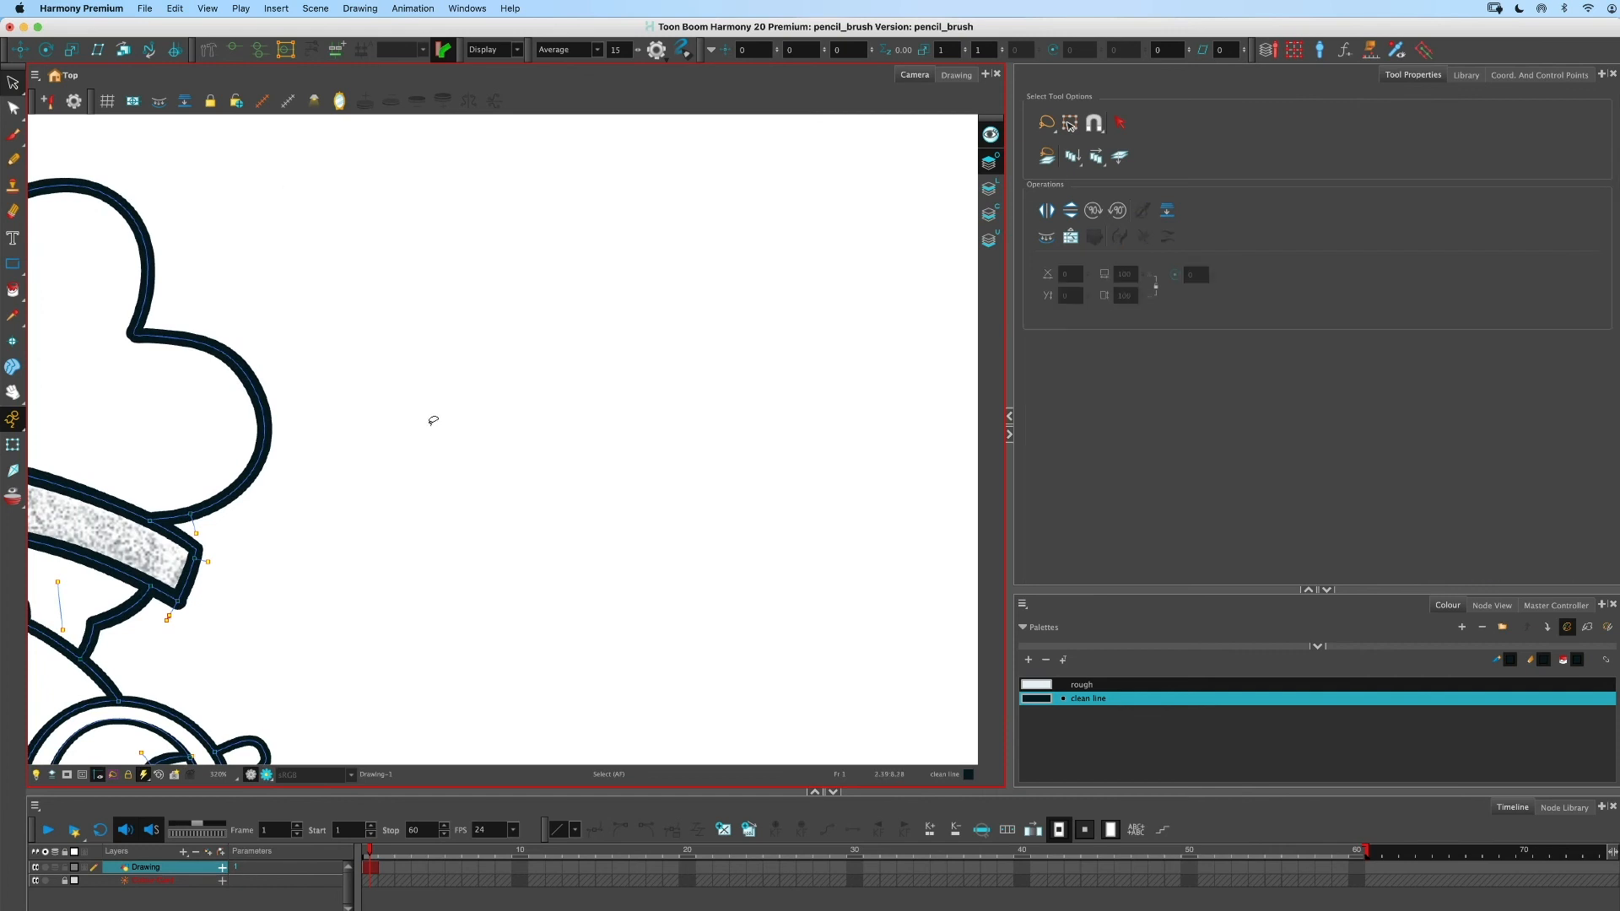
- Switch to the Drawing view and examine the drawing's art layers one at a time
key("shift+m")
left_click(274, 259)
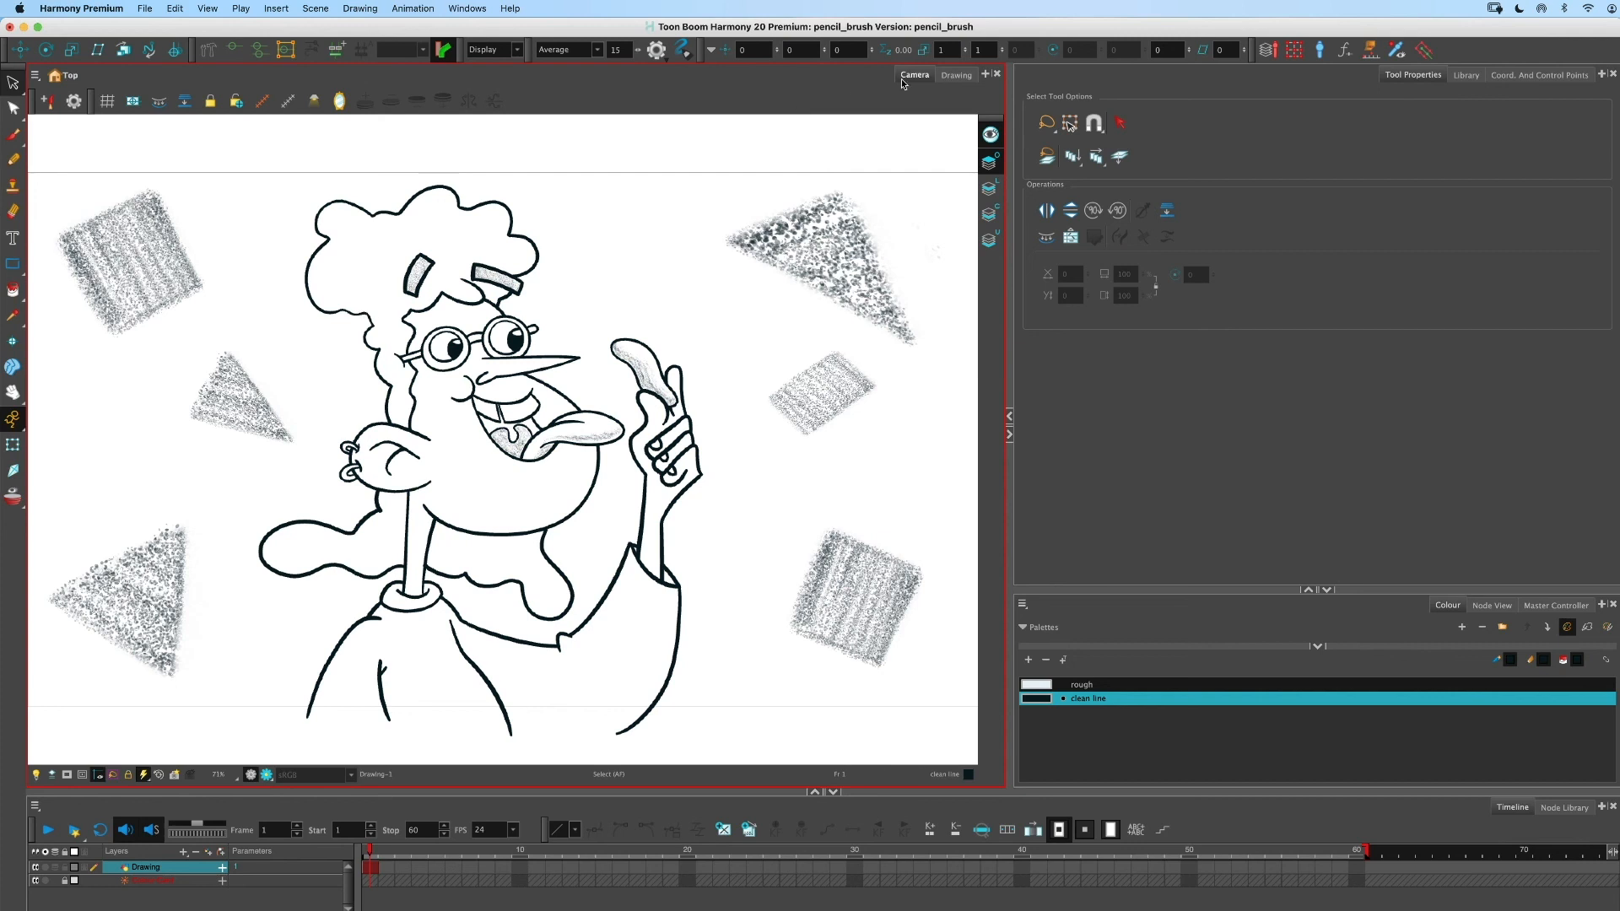
left_click(956, 74)
left_click(996, 138)
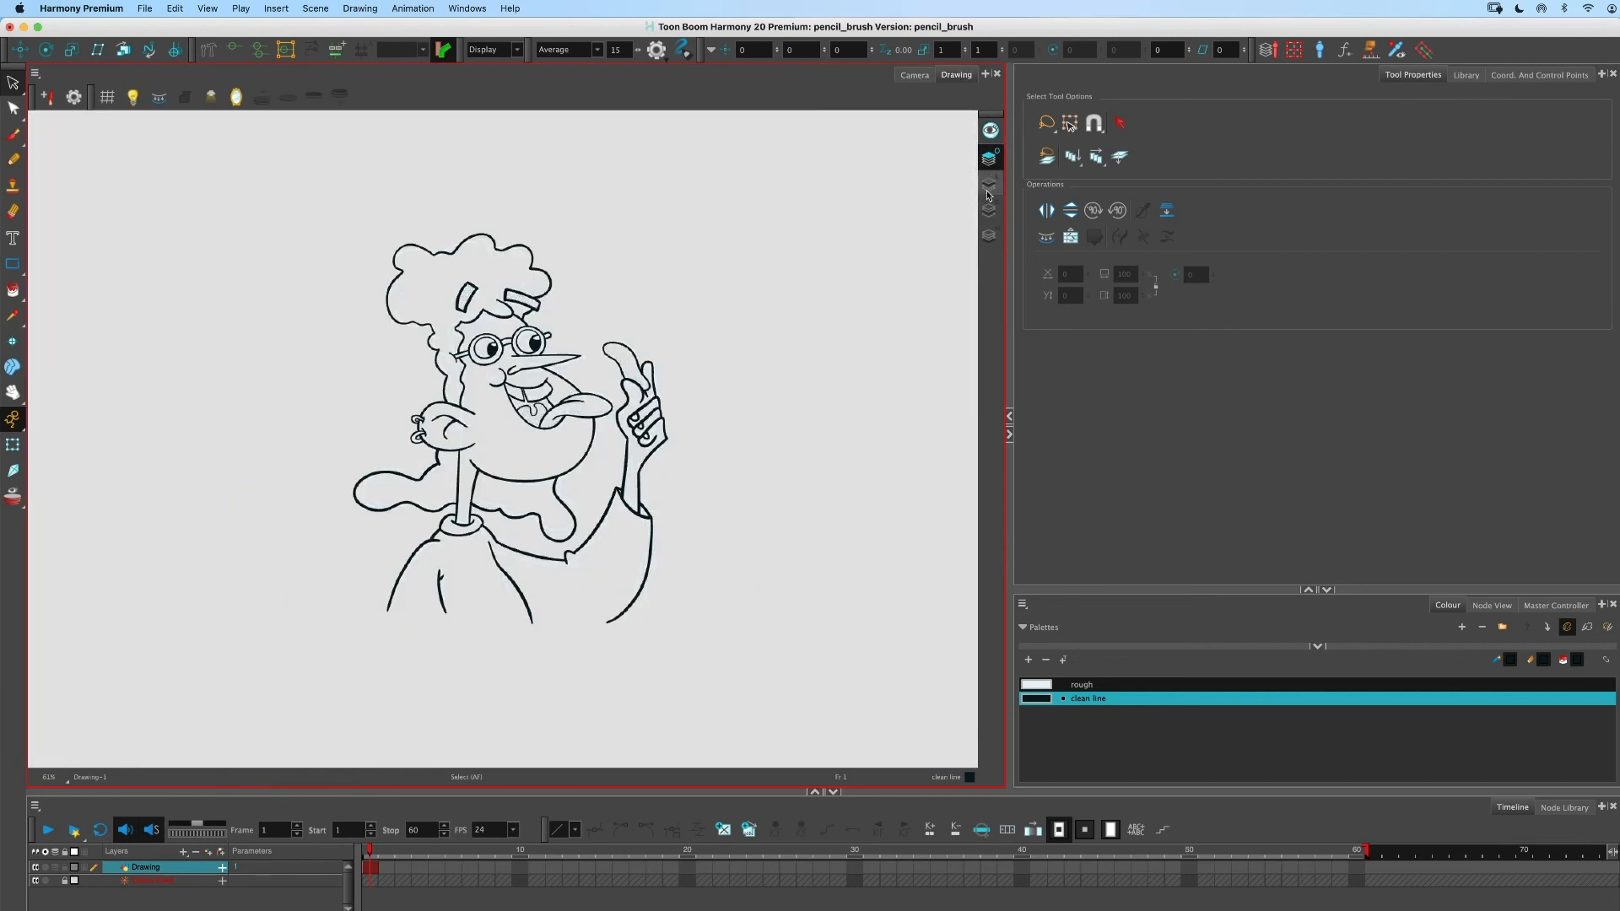
left_click(991, 210)
left_click(990, 183)
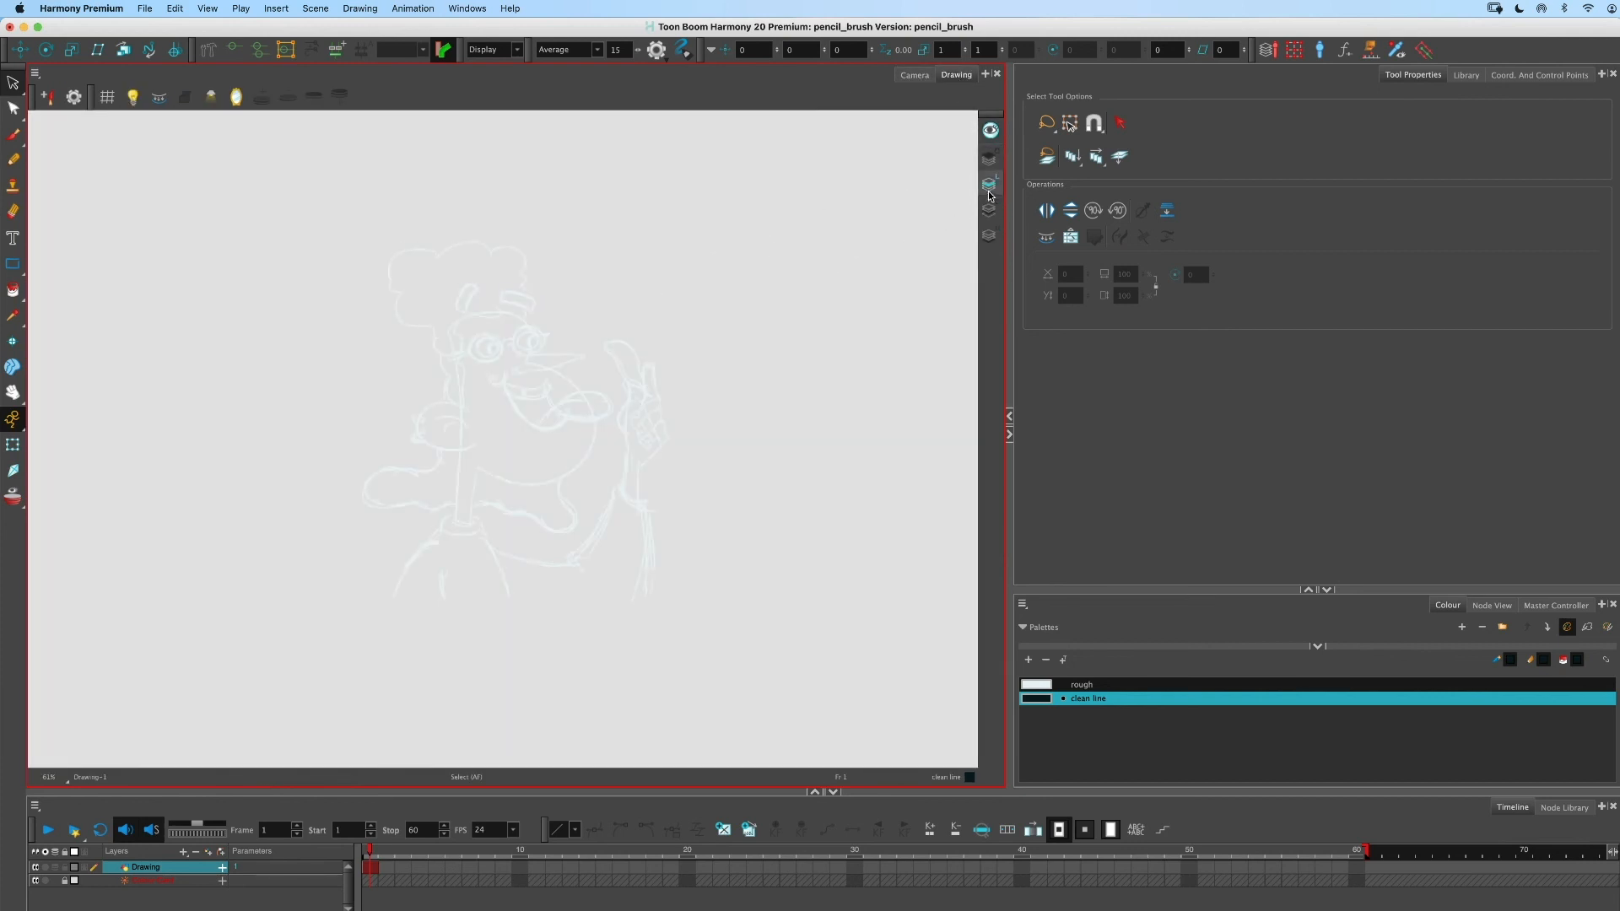
scroll(454, 403, "up", 3)
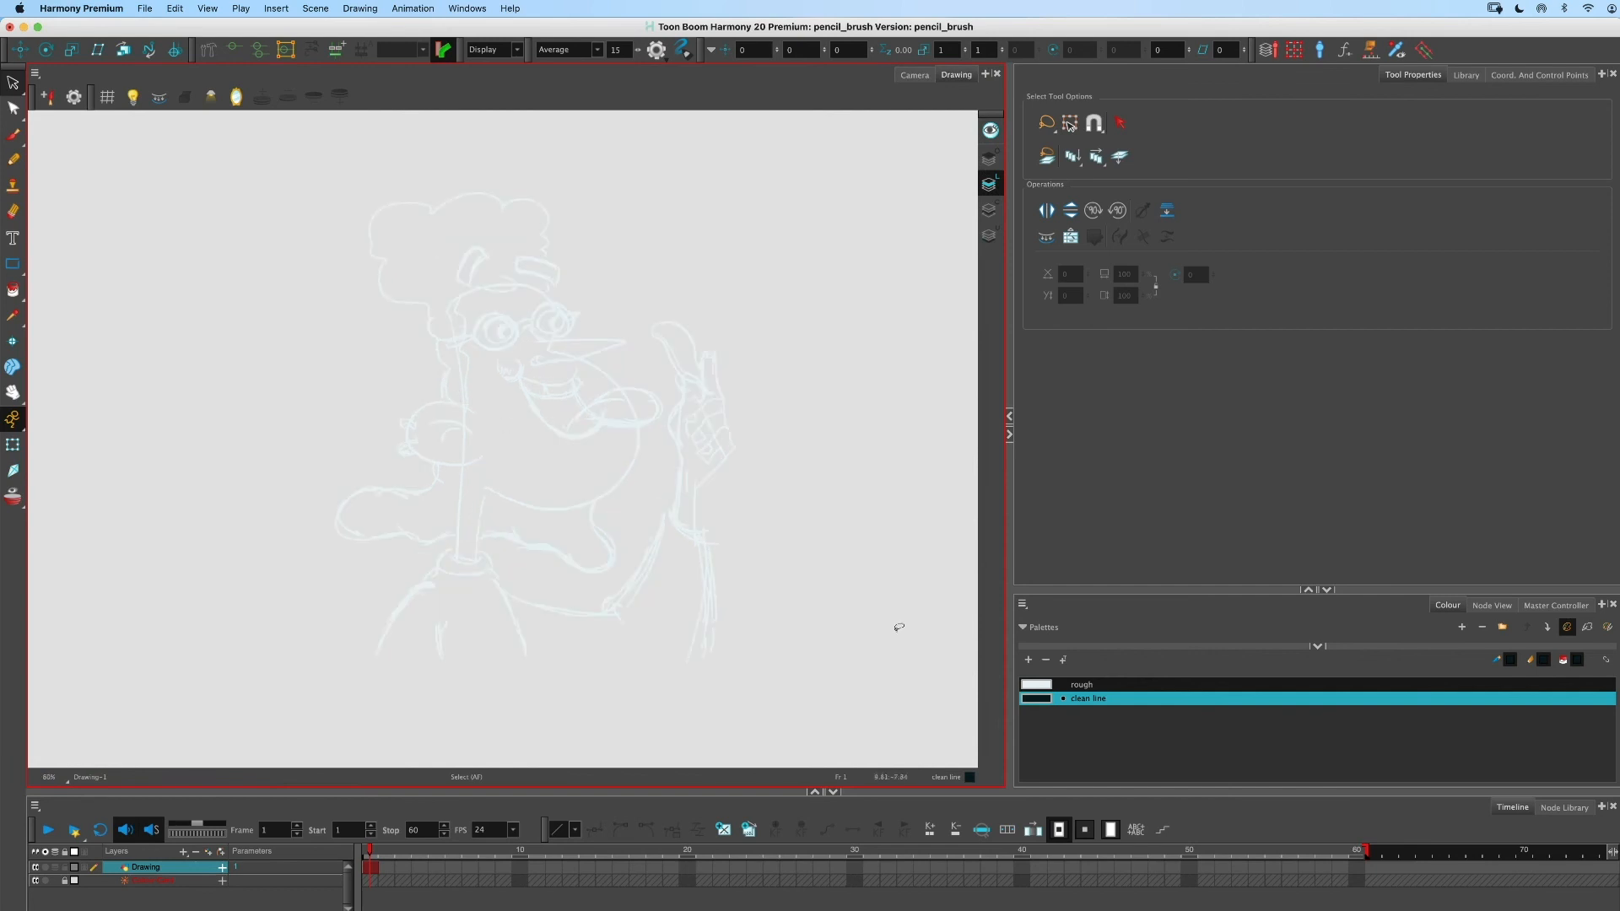
- Open the rough colour swatch in the colour picker to inspect it, and close the picker
double_click(1034, 686)
mouse_move(831, 628)
left_mouse_down()
mouse_move(843, 644)
mouse_move(735, 582)
left_mouse_up()
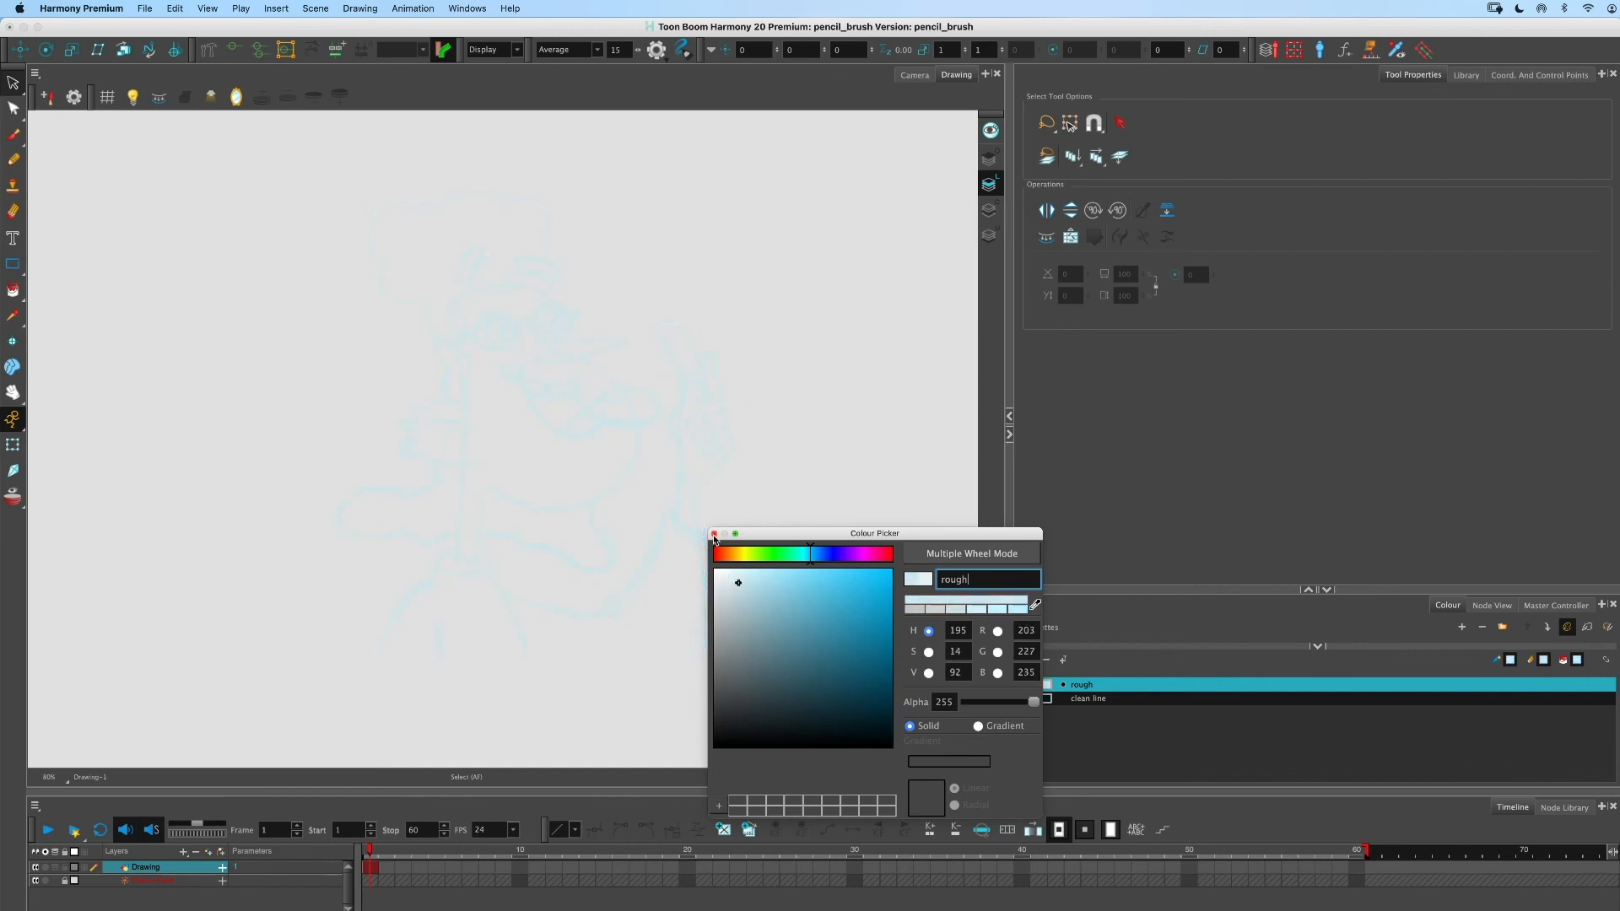
left_click(714, 533)
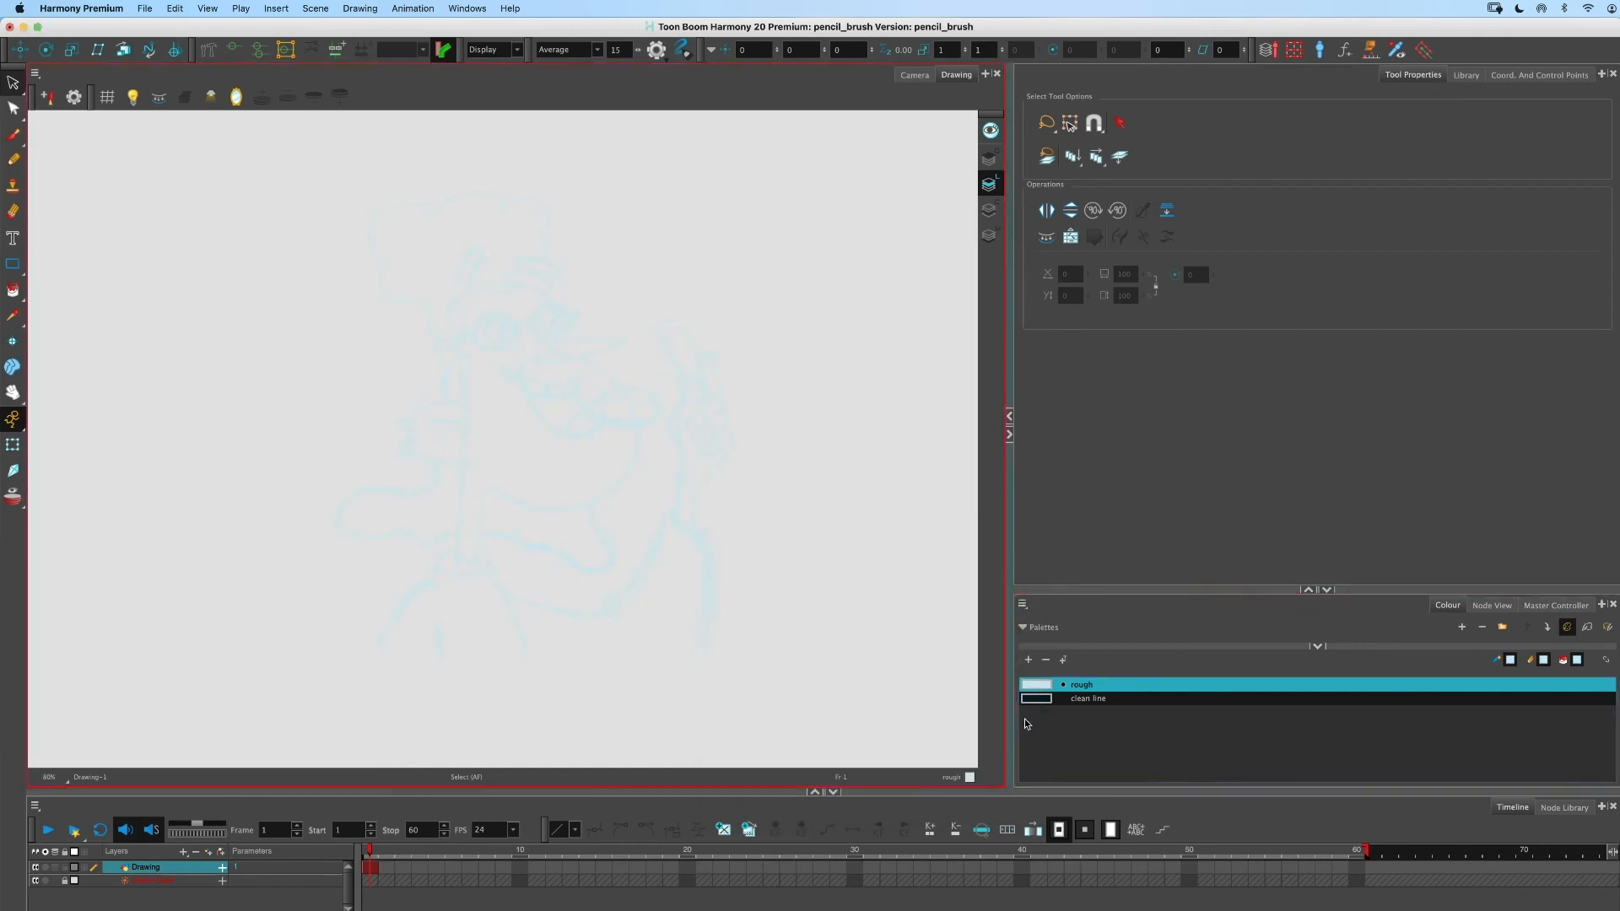
- Examine each remaining art layer on its own and return to the Camera view with the view reset
left_click(995, 161)
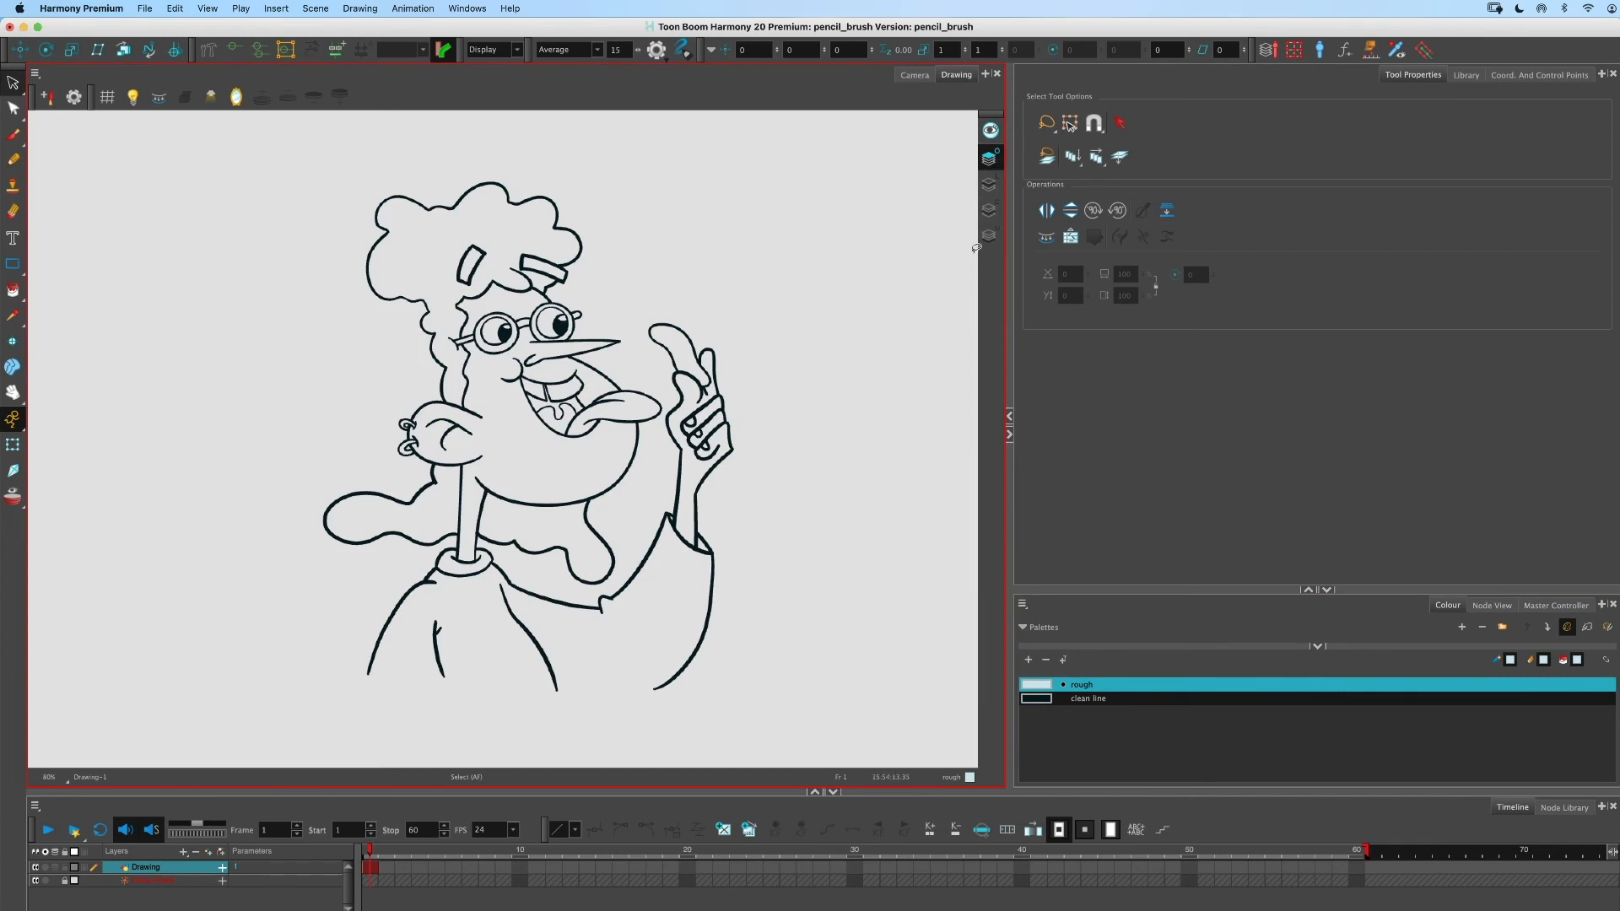
left_click_drag(835, 325, 778, 319)
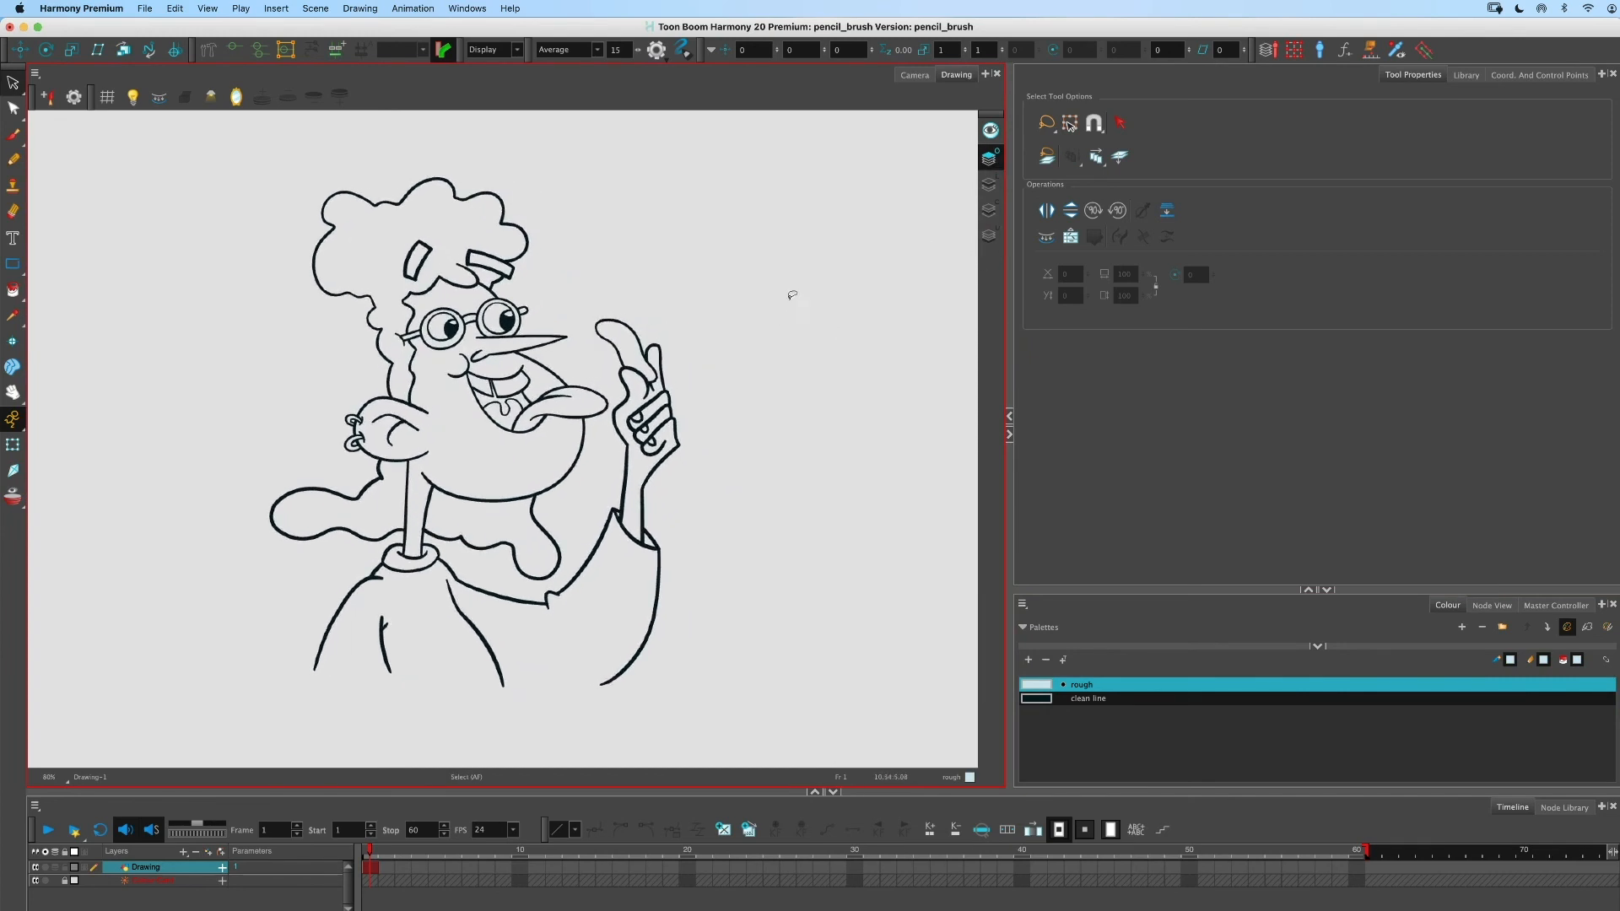
key("super+a")
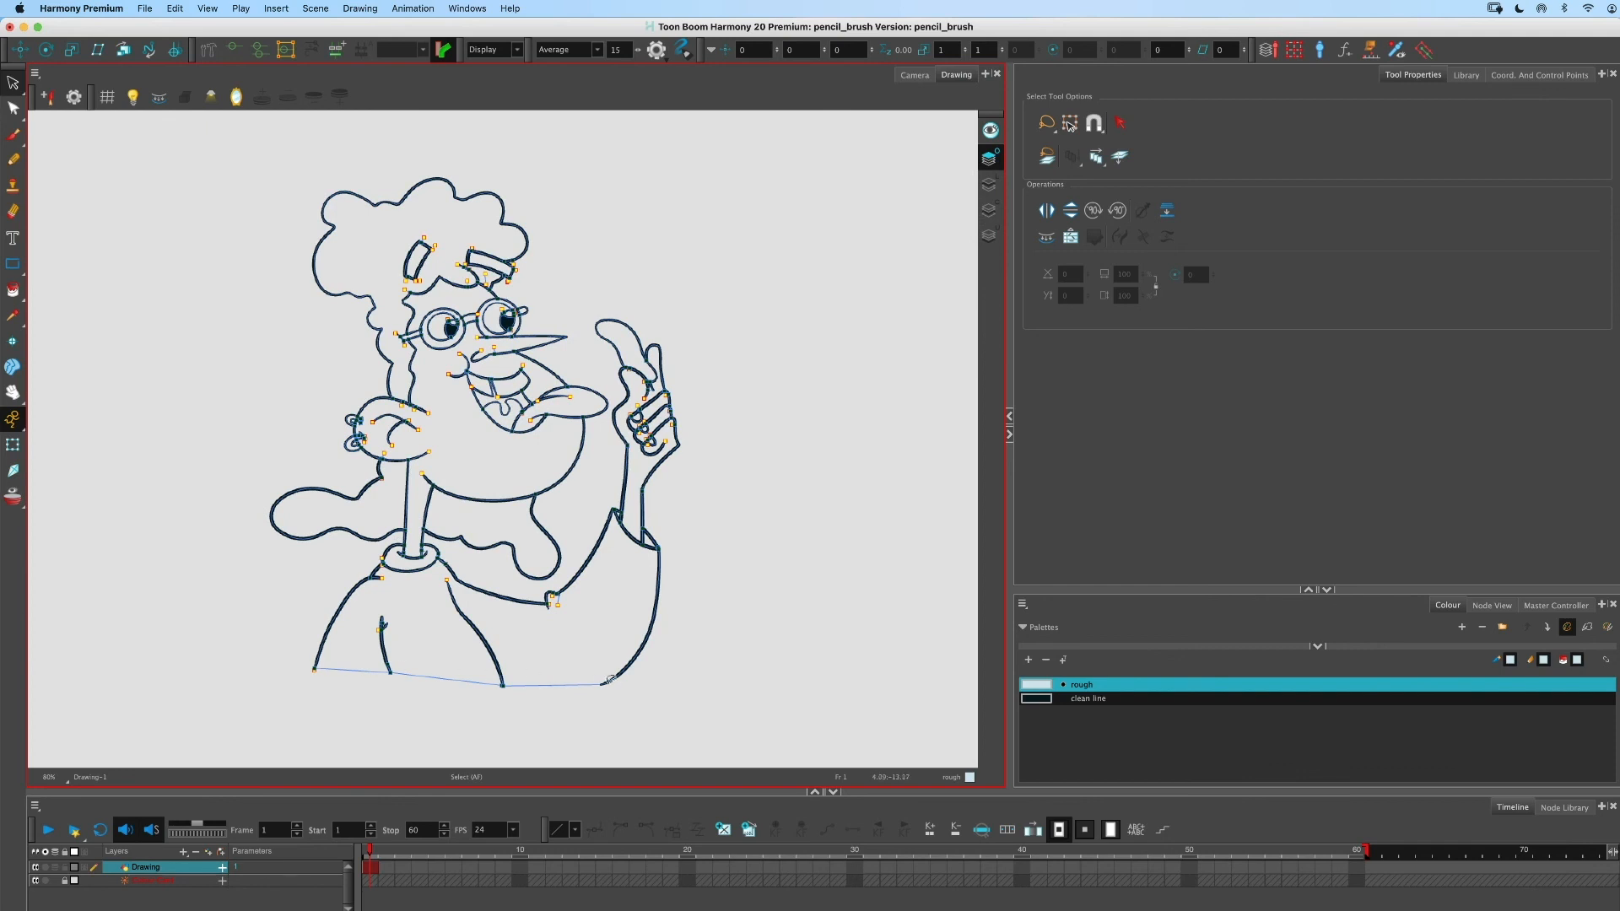
left_click(989, 210)
scroll(593, 294, "up", 1)
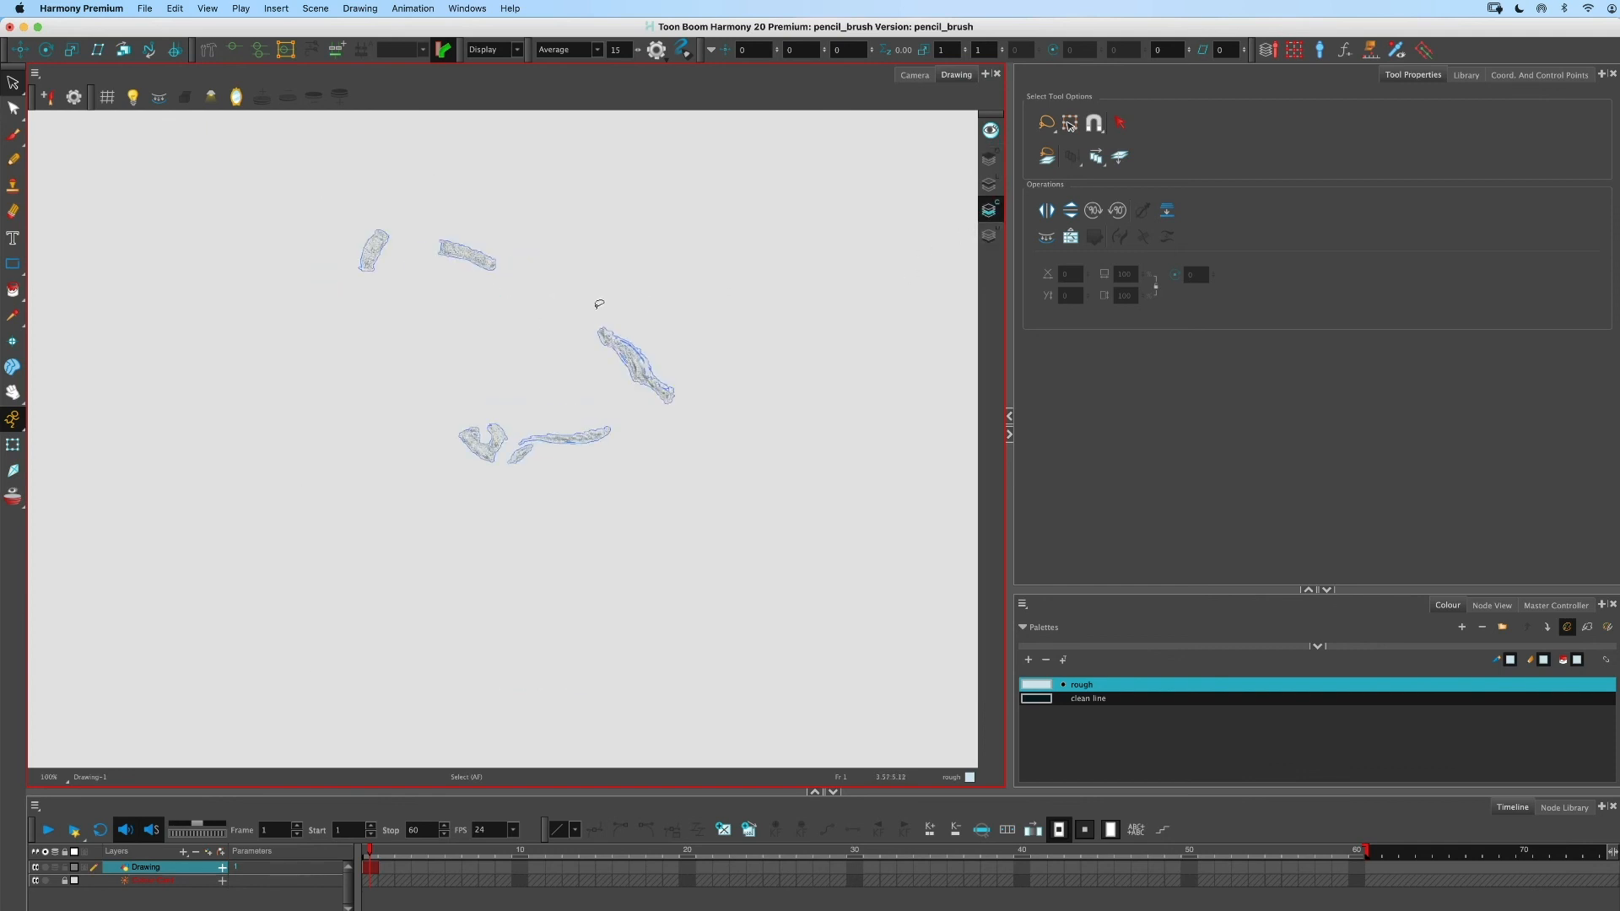
left_click(989, 235)
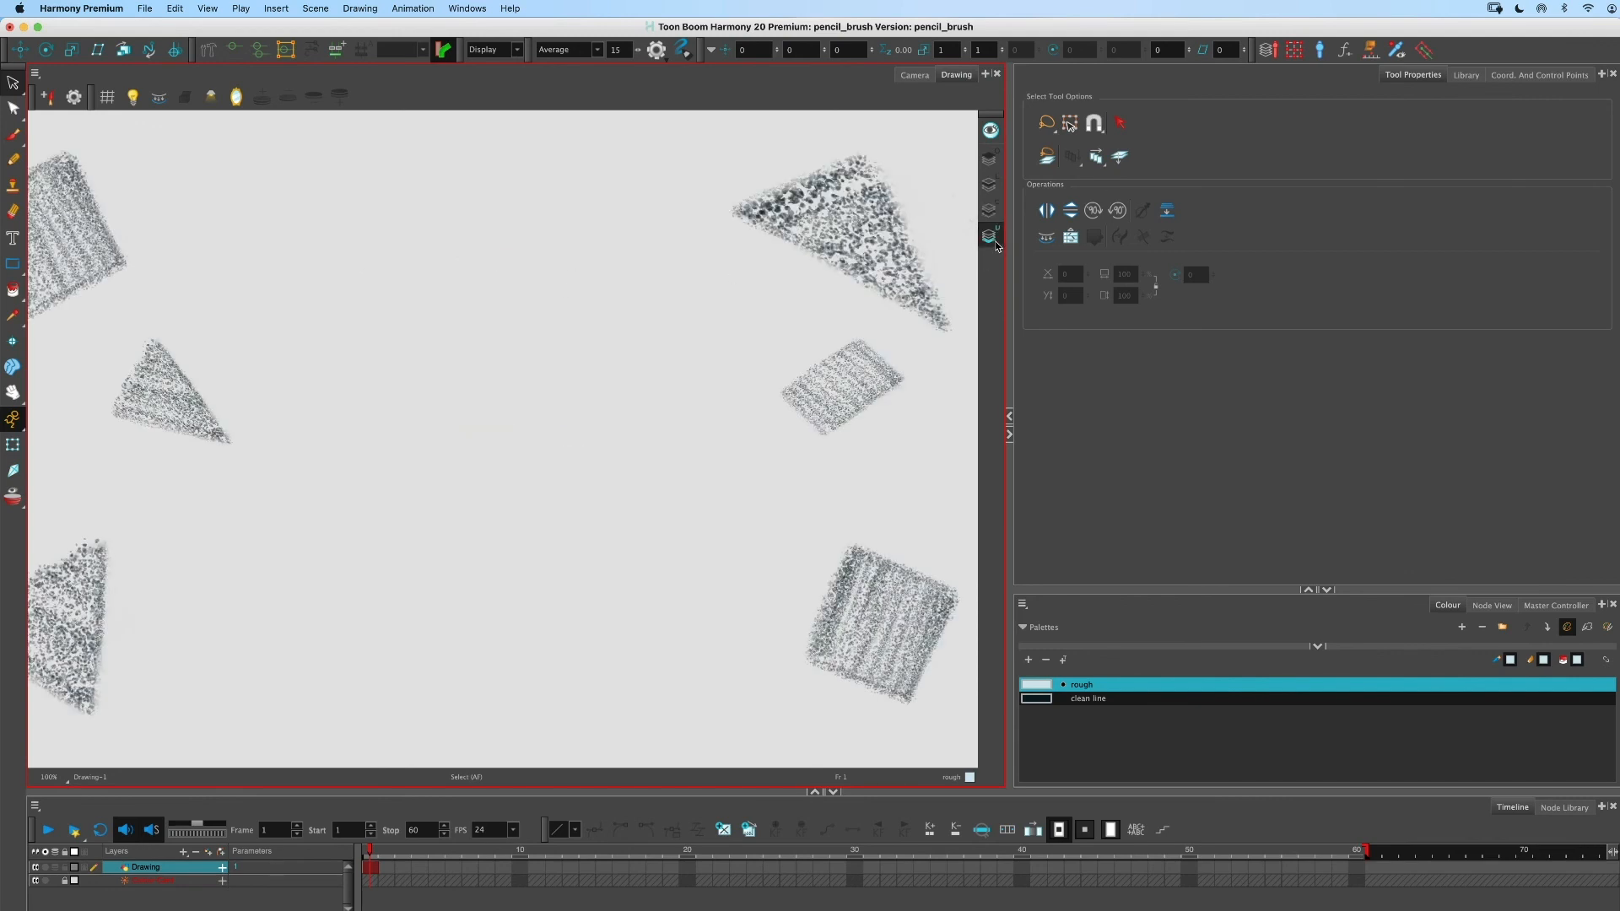
left_click(915, 74)
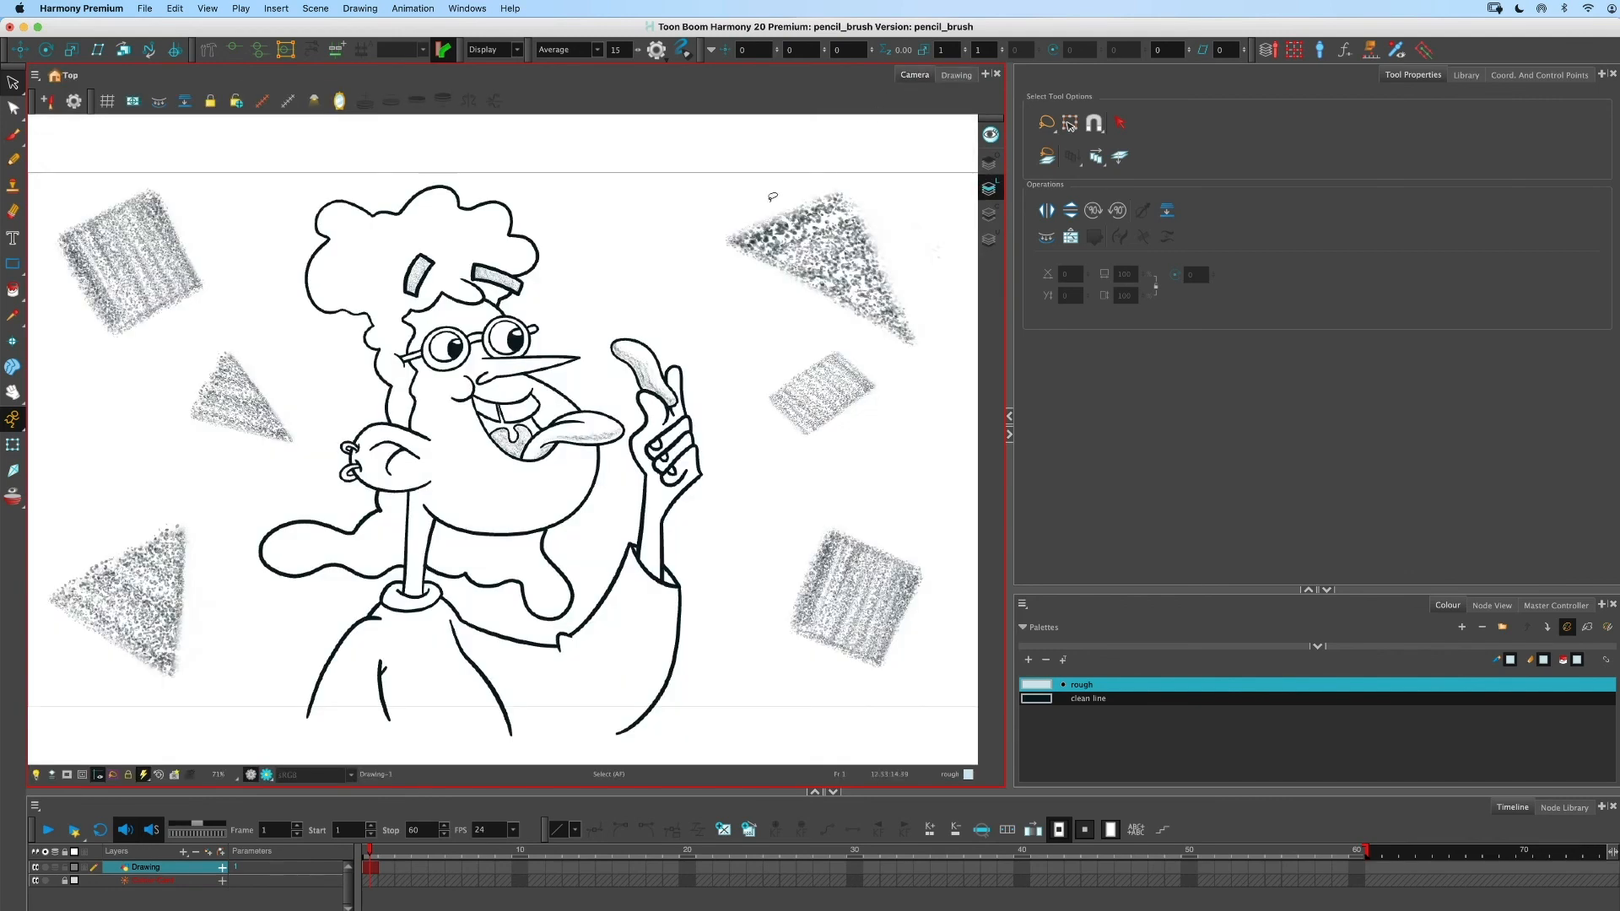
scroll(499, 337, "up", 4)
key("shift+m")
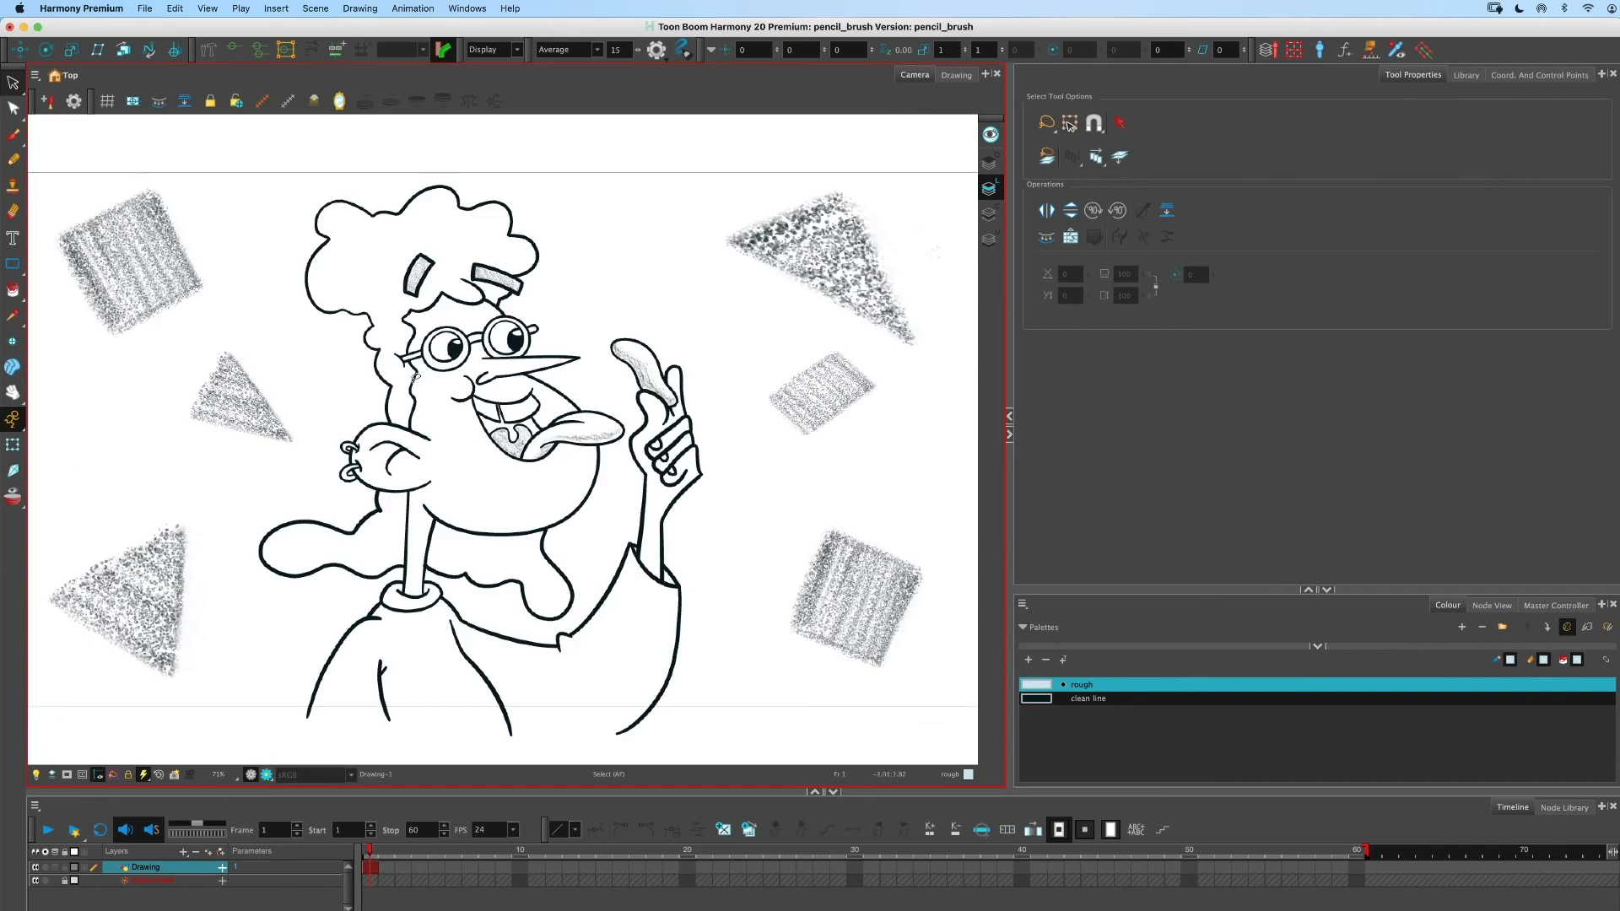